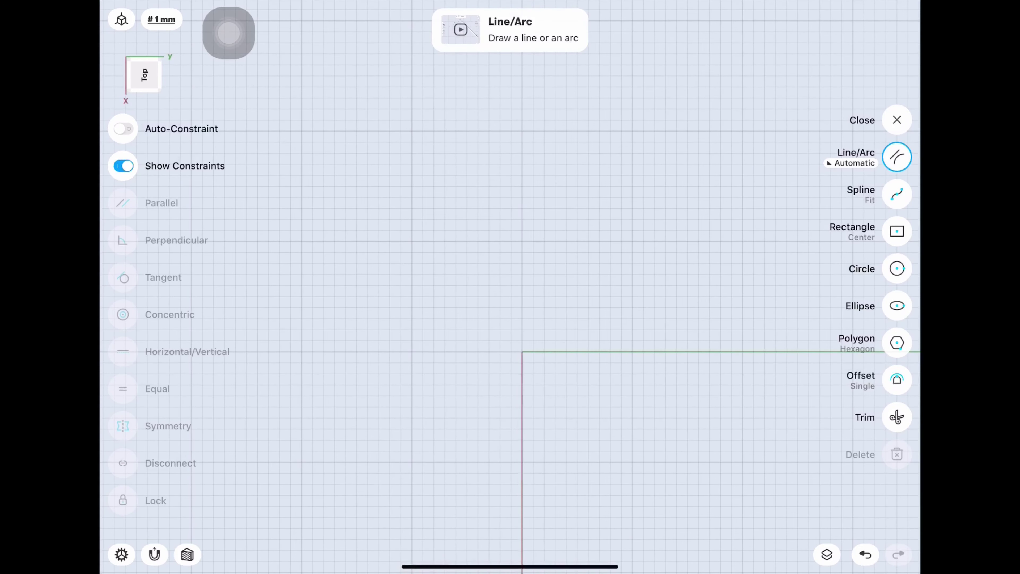
Step: Draw a 15 mm helper line starting at the origin
left_click_drag(522, 352, 619, 351)
left_click(569, 312)
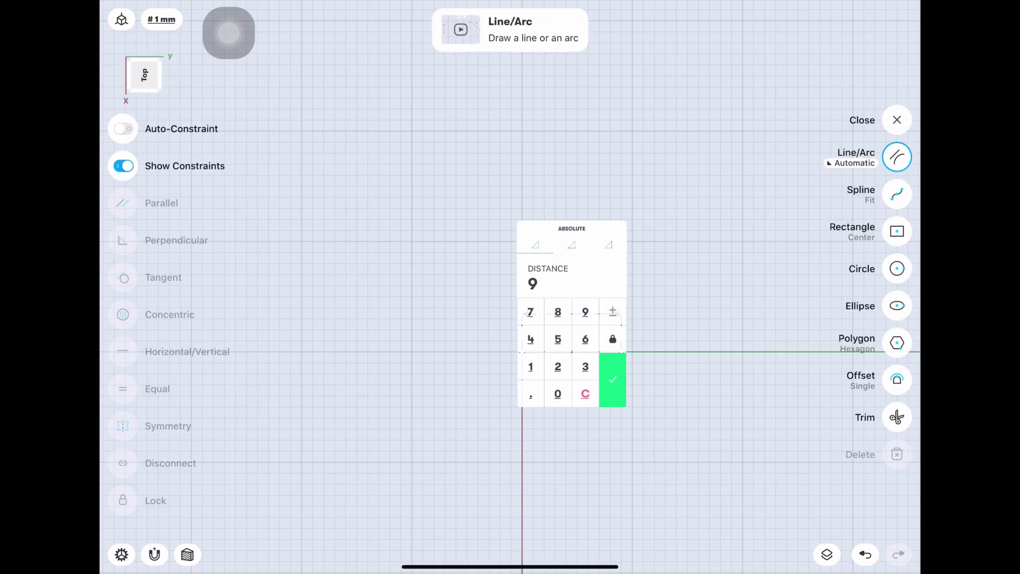
left_click(612, 379)
scroll(498, 295, "down", 3)
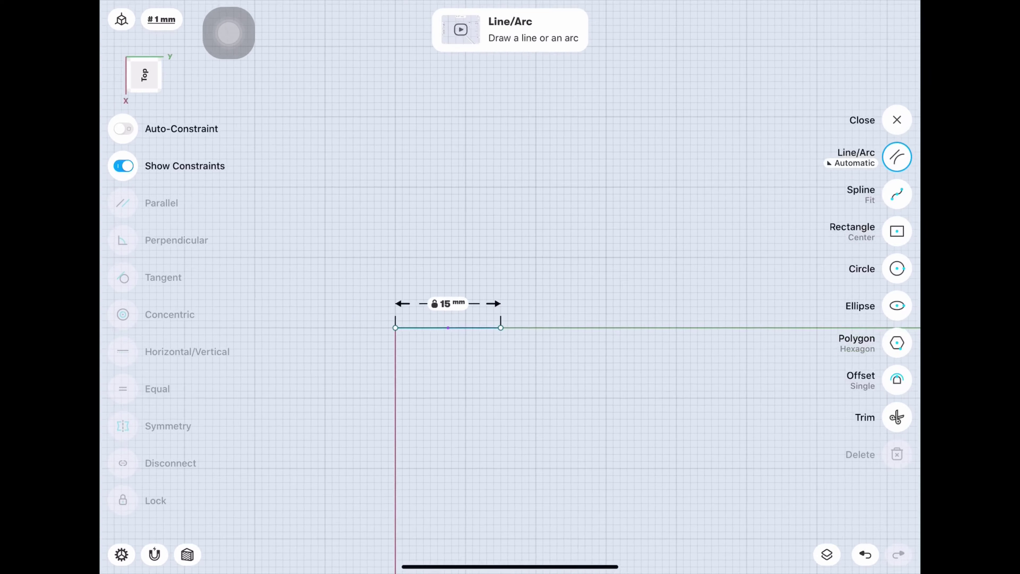
scroll(497, 295, "down", 3)
scroll(497, 294, "down", 2)
Step: Draw a centre rectangle at the line's end and size it 100 mm tall by 120 mm wide
left_click(896, 231)
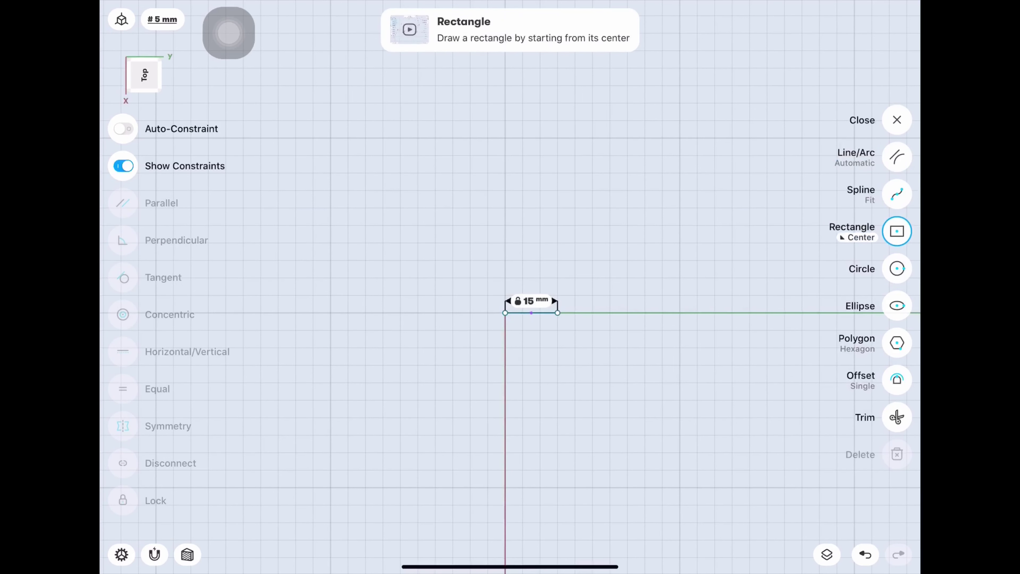
left_click(897, 231)
mouse_move(558, 312)
left_mouse_down()
mouse_move(713, 153)
mouse_move(749, 173)
left_mouse_up()
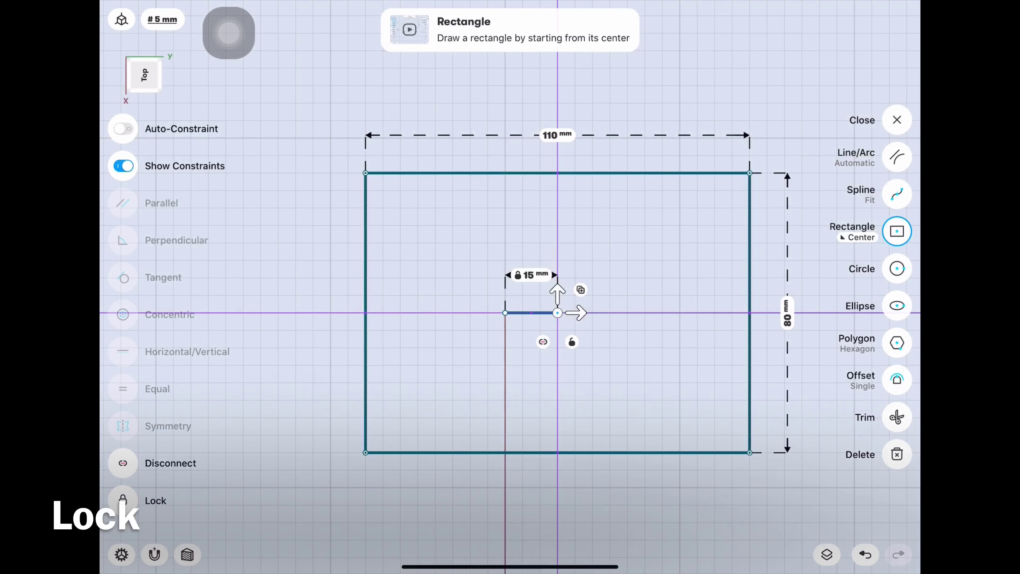
left_click(365, 313)
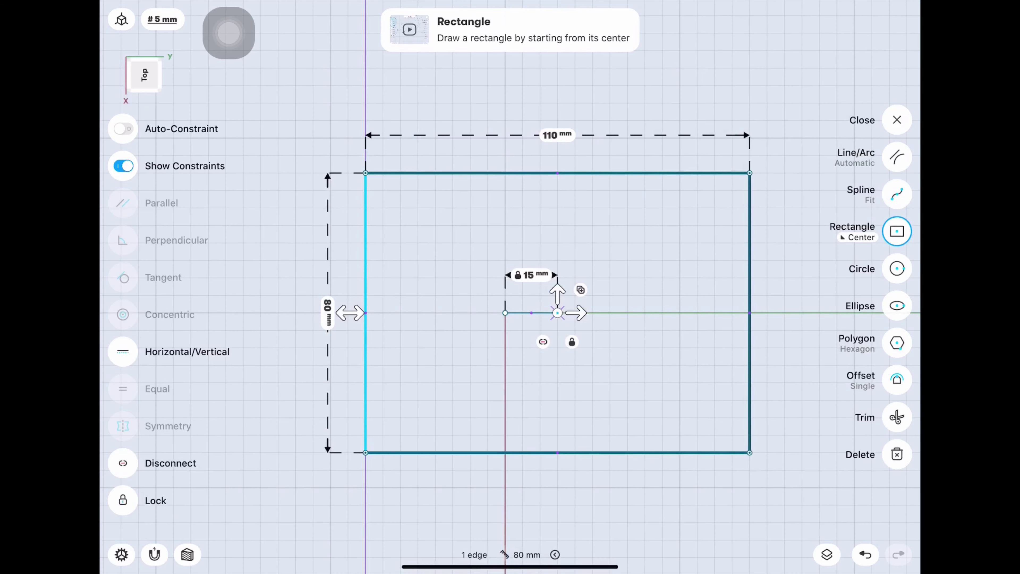
left_click(328, 312)
left_click(286, 366)
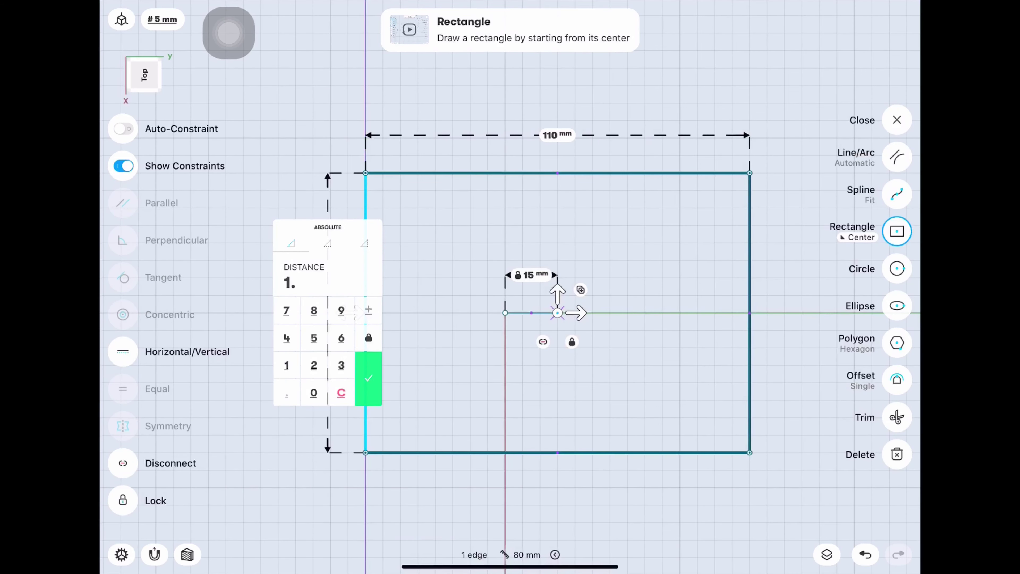
left_click(314, 392)
left_click(368, 378)
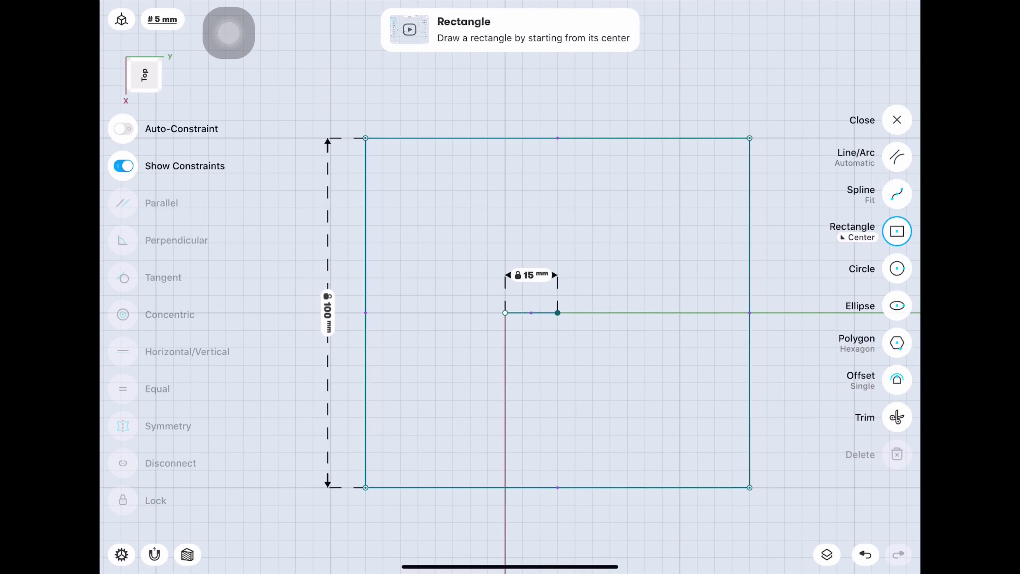
left_click(442, 488)
left_click(558, 525)
left_click(516, 528)
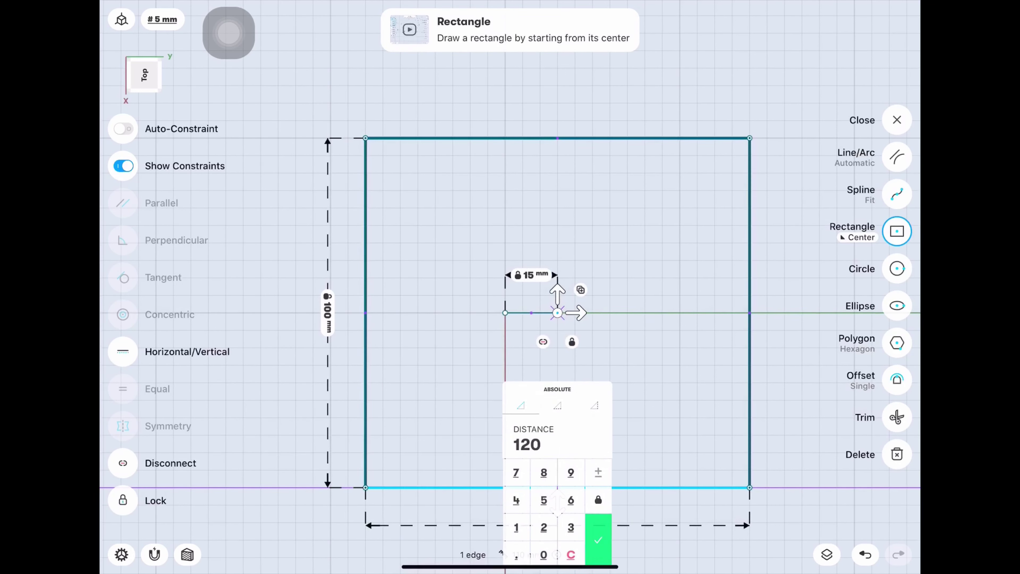
left_click(598, 540)
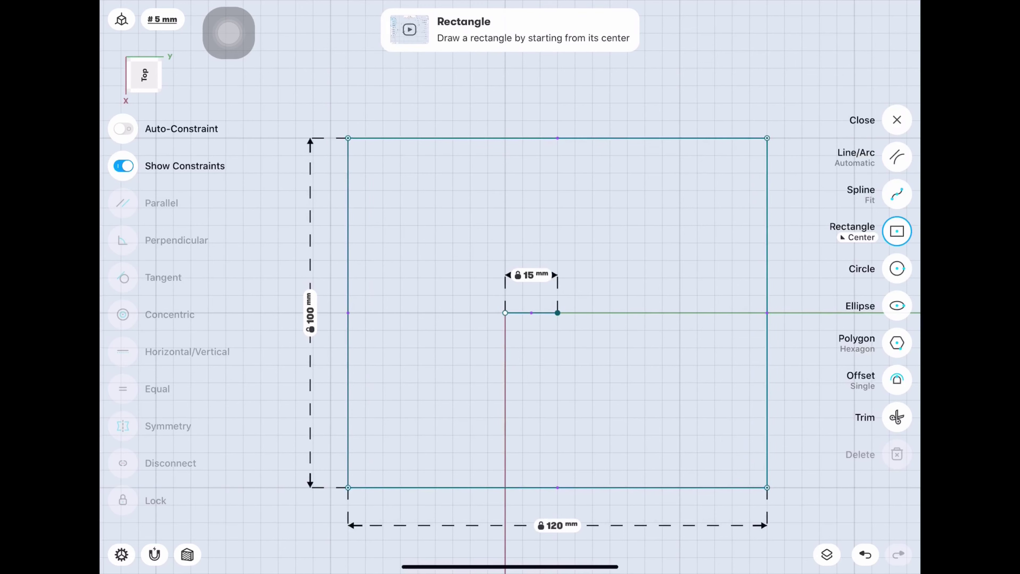
Step: Delete the 15 mm helper line and finish the sketch
left_click(532, 312)
key("Delete")
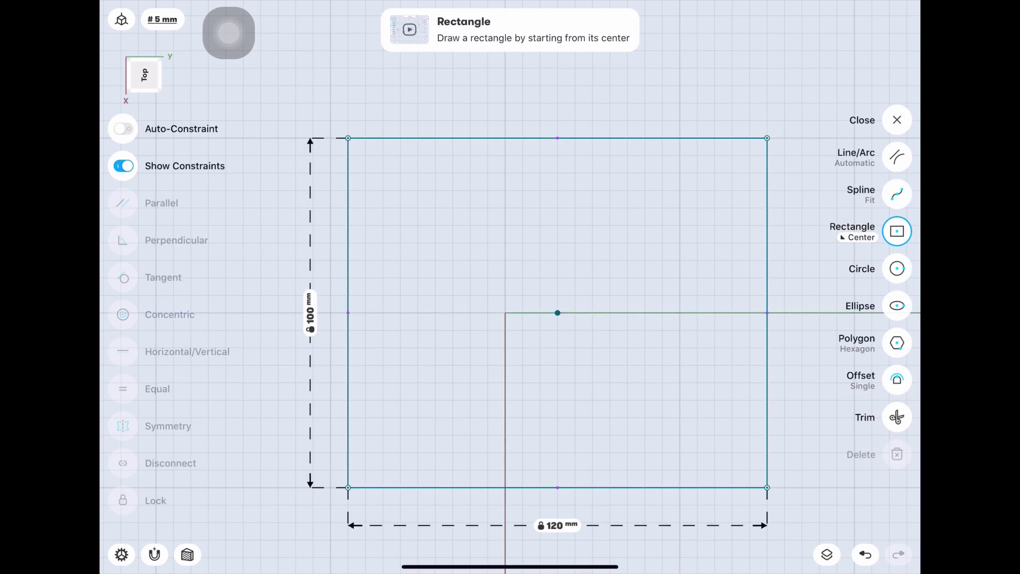
left_click(897, 119)
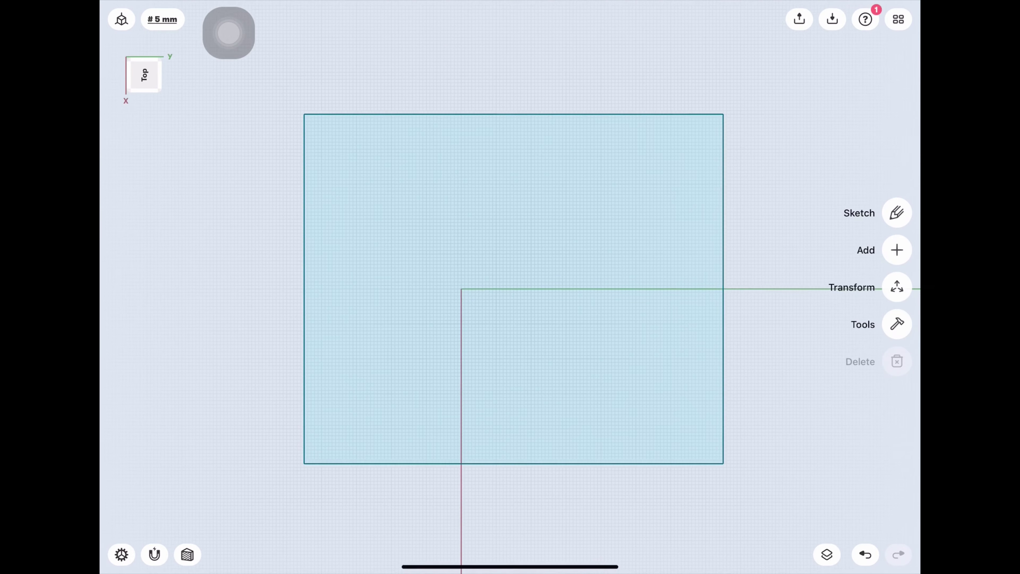
Step: Reopen the rectangle sketch and add a 15 mm-radius hexagon centred on the origin
double_click(401, 435)
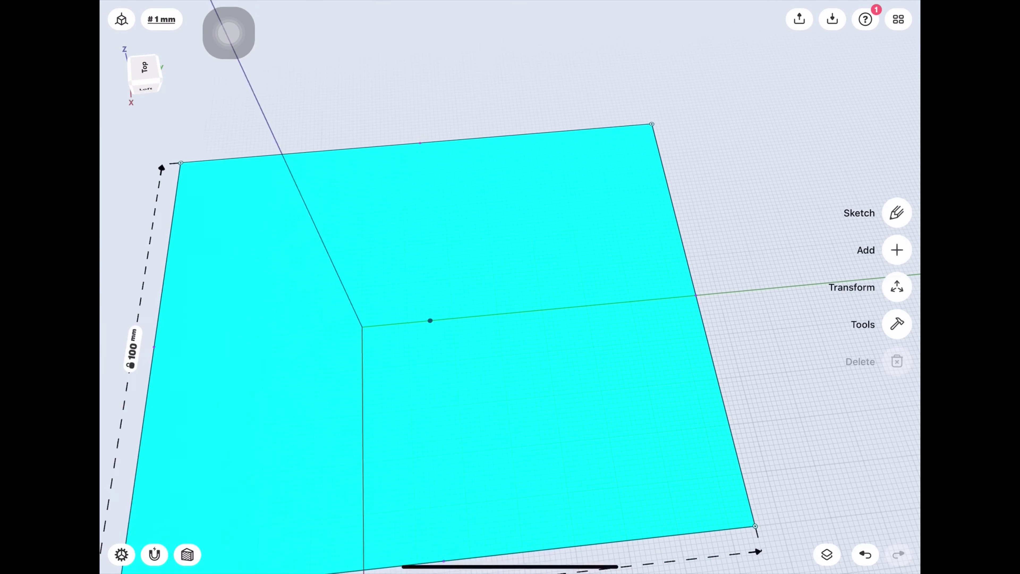
scroll(252, 246, "up", 3)
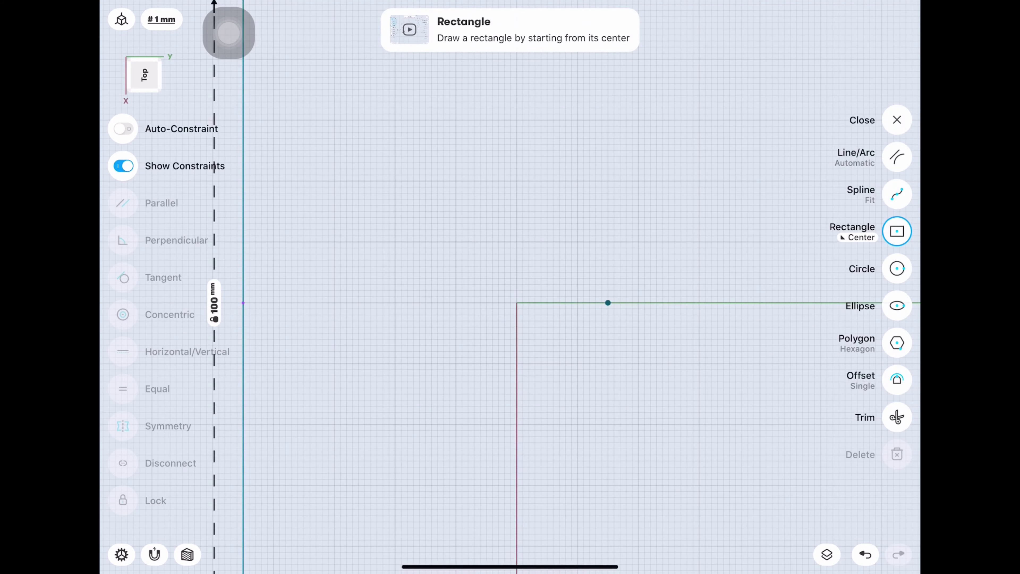
left_click(897, 342)
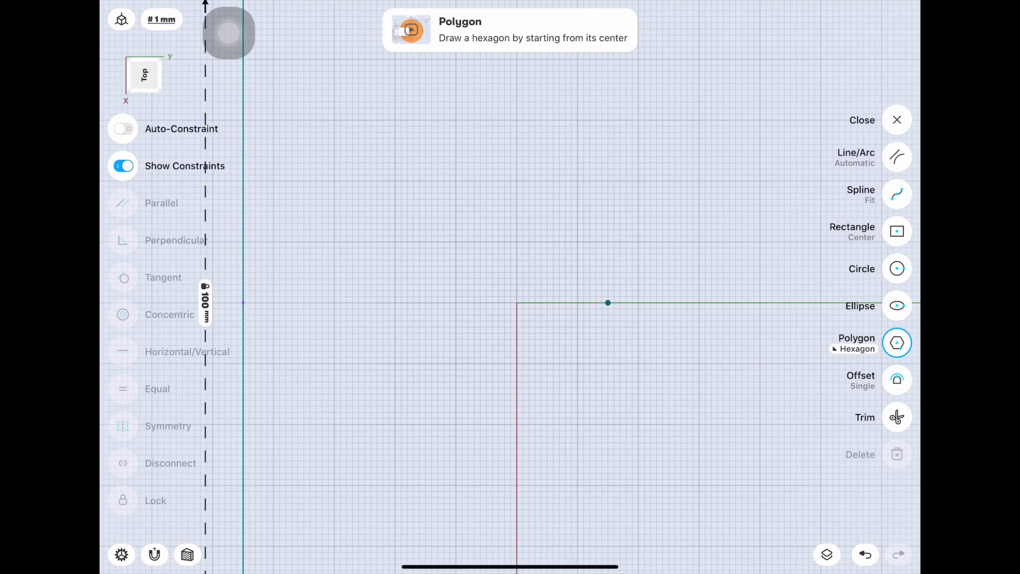
left_click_drag(517, 302, 517, 210)
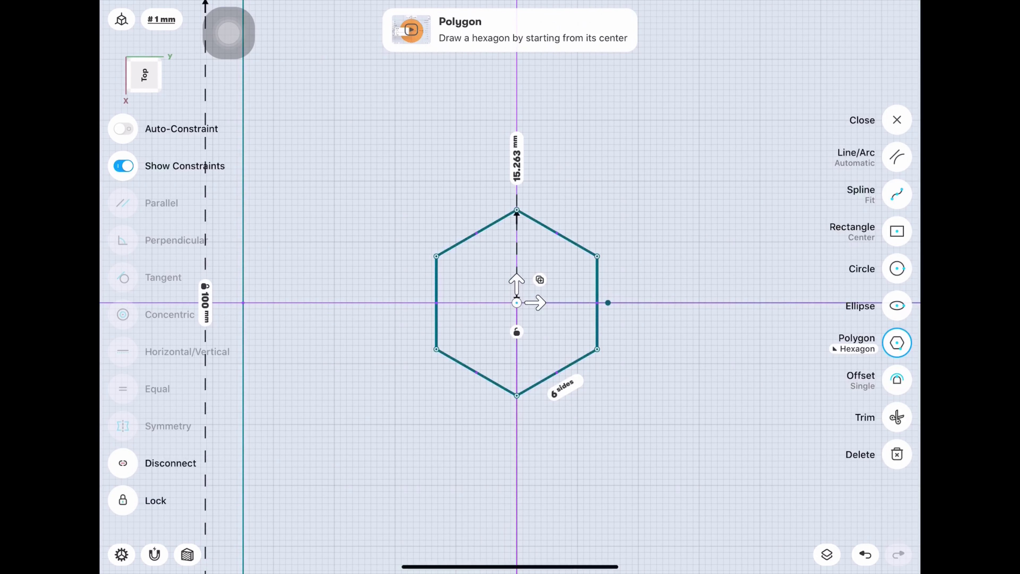
left_click(517, 157)
left_click(535, 232)
left_click(563, 205)
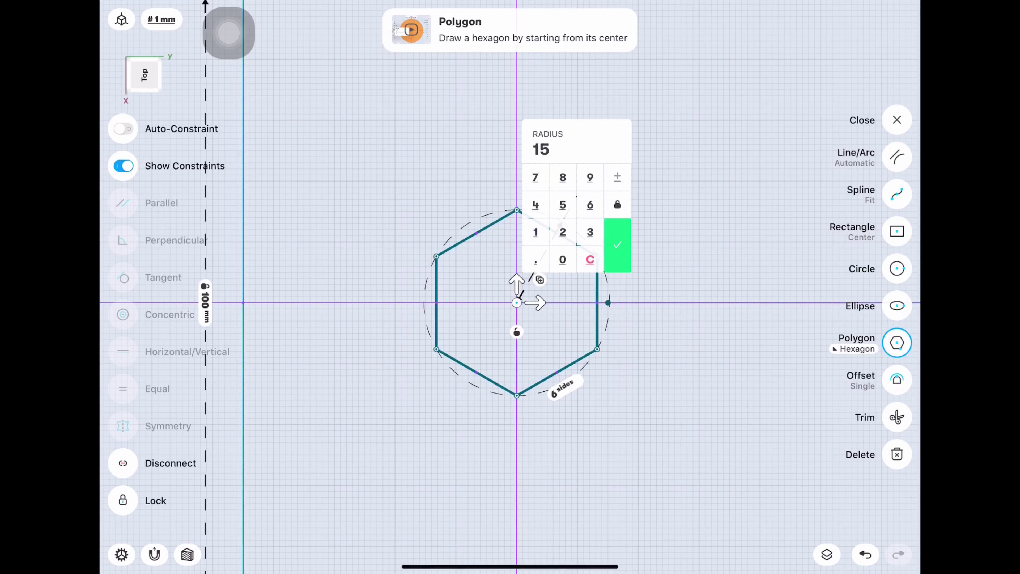
left_click(617, 245)
left_click(897, 157)
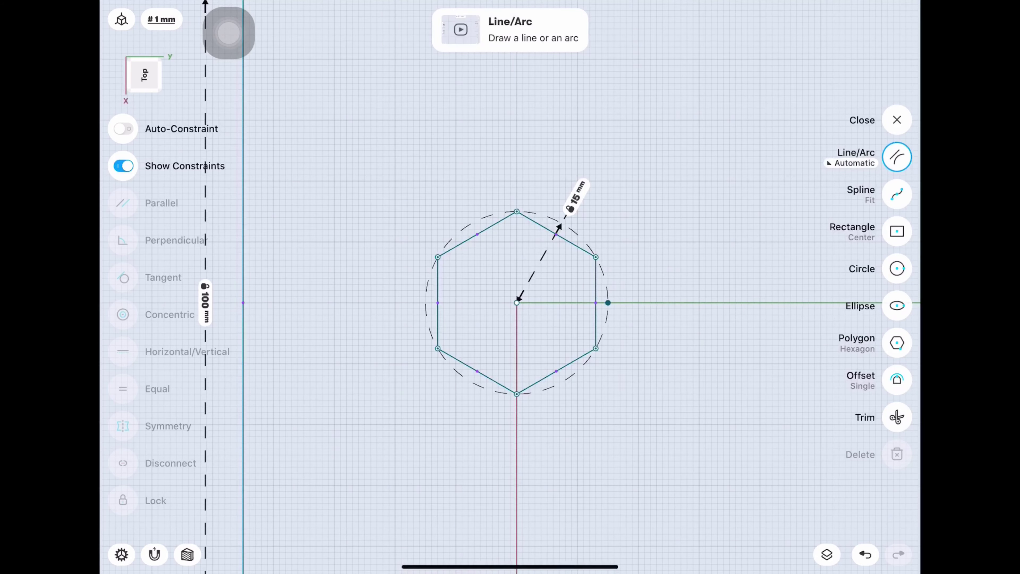
left_click(897, 119)
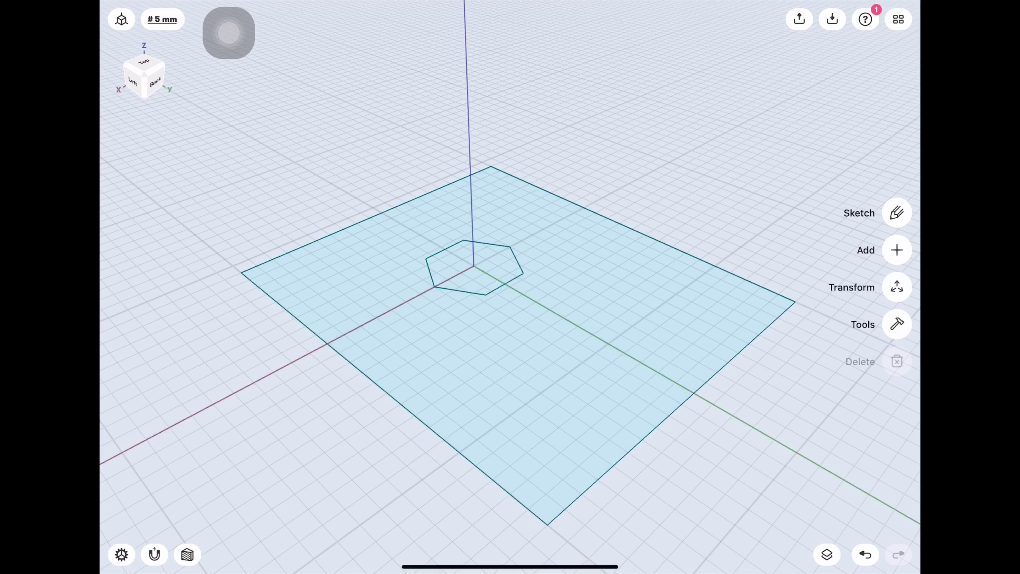
Step: Extrude the rectangle and hexagon faces 10 mm into a solid plate
left_click(474, 267)
left_click(563, 381)
left_click_drag(522, 330, 521, 370)
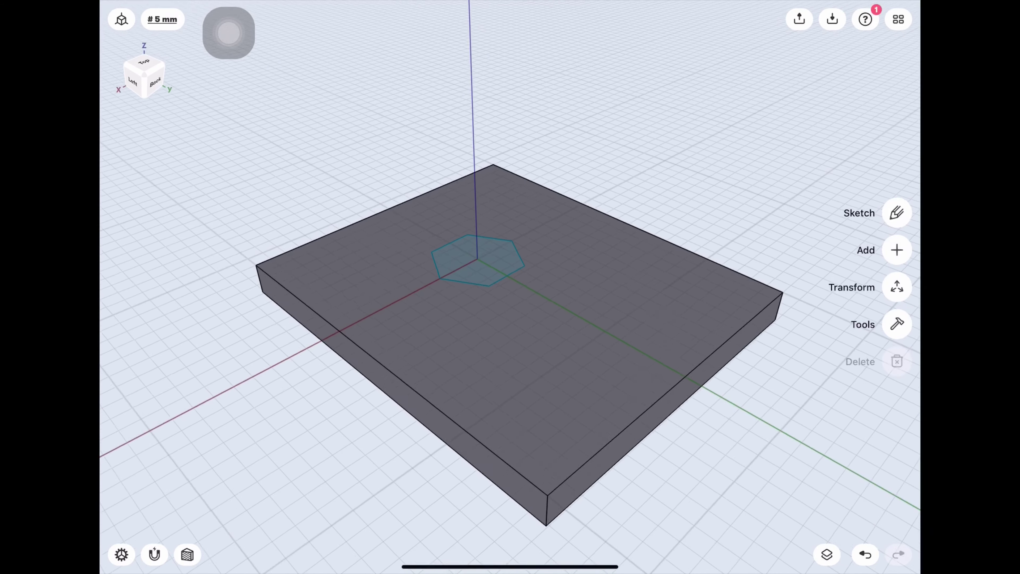
Step: Hide Sketch plane 01 in the Items list and zoom in on the plate
scroll(510, 281, "down", 3)
left_click(827, 555)
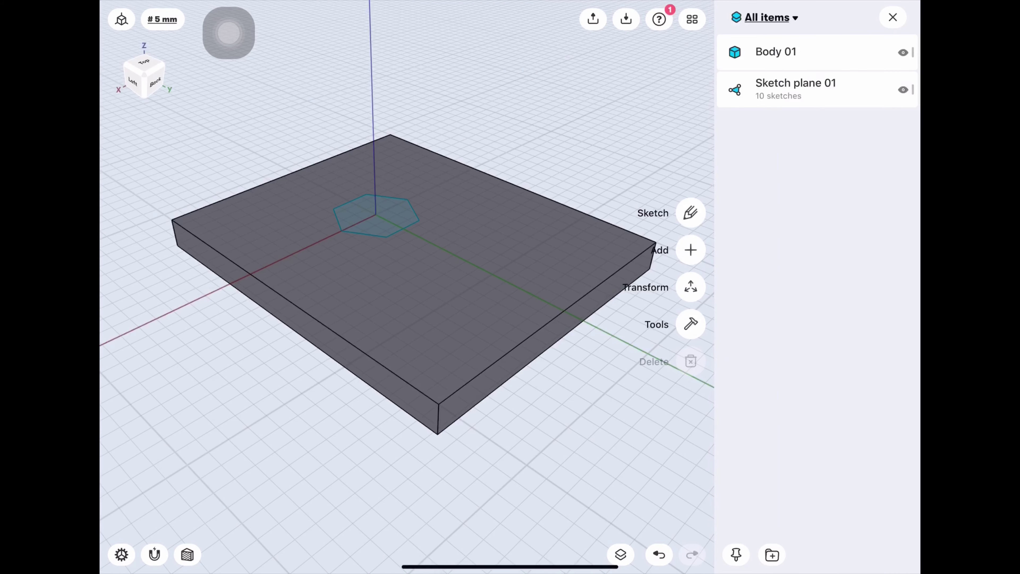
left_click(903, 90)
left_click(620, 555)
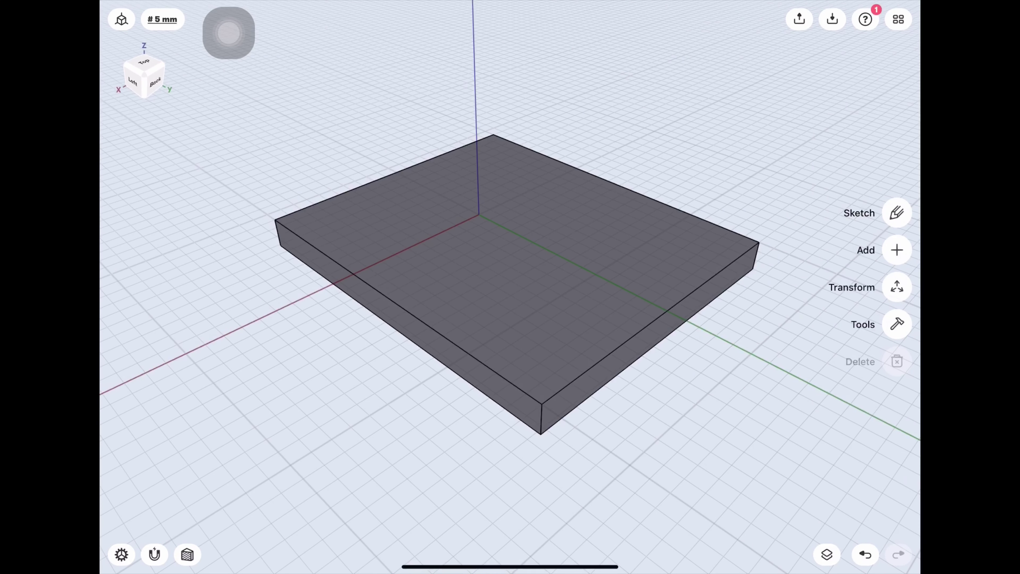
left_click_drag(602, 322, 586, 402)
Step: Create a midplane between the plate's left and right side faces
left_click(897, 250)
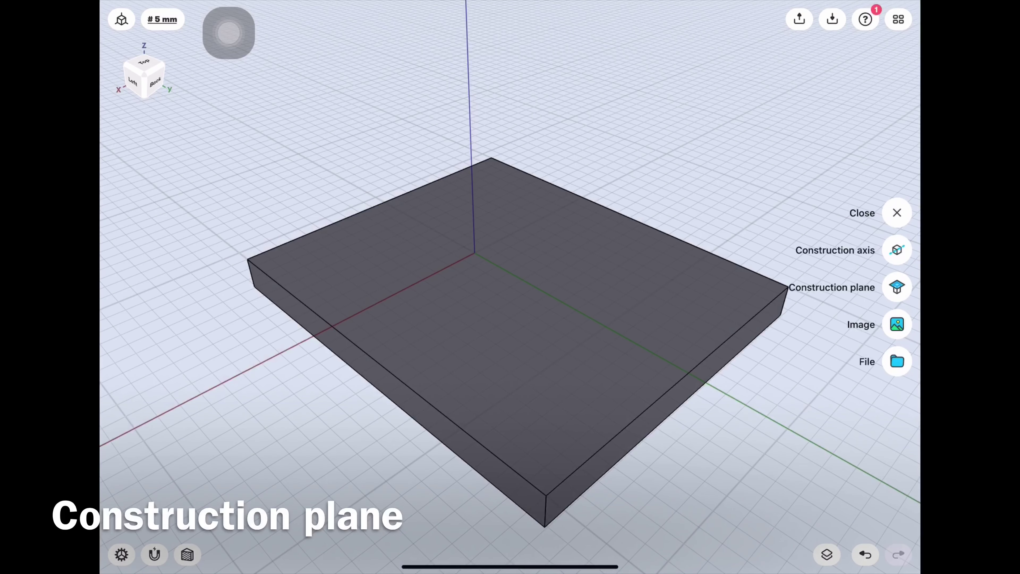
left_click(897, 287)
left_click(896, 267)
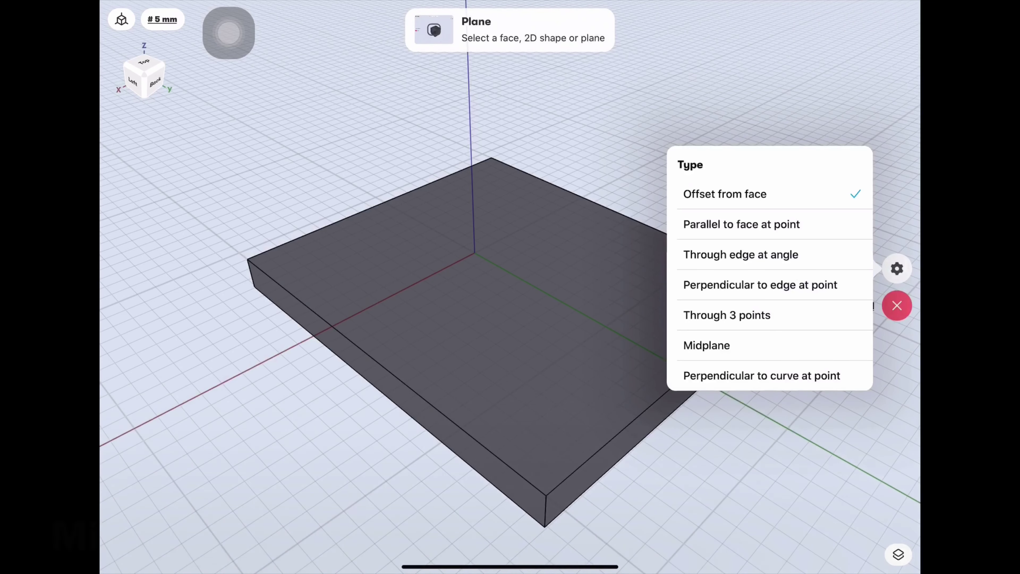
left_click(699, 344)
left_click(398, 392)
left_click_drag(603, 402, 281, 401)
left_click(747, 253)
mouse_move(603, 402)
left_mouse_down()
mouse_move(442, 402)
mouse_move(321, 361)
left_mouse_up()
left_click(897, 250)
mouse_move(522, 442)
left_mouse_down()
mouse_move(514, 447)
mouse_move(554, 503)
left_mouse_up()
left_click_drag(522, 402, 531, 442)
Step: Add a plane offset 40 mm from the midplane
left_click(897, 250)
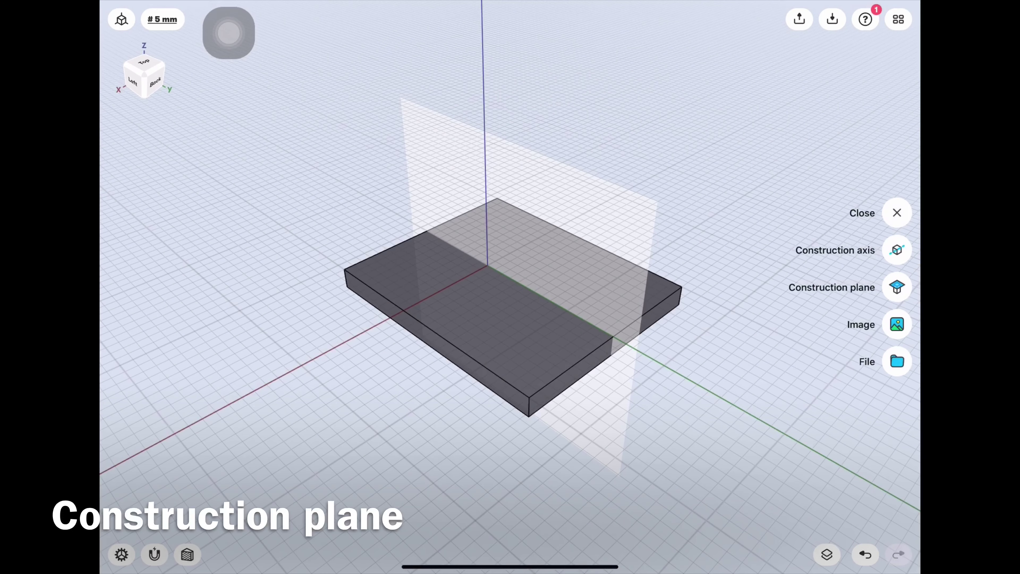
left_click(897, 268)
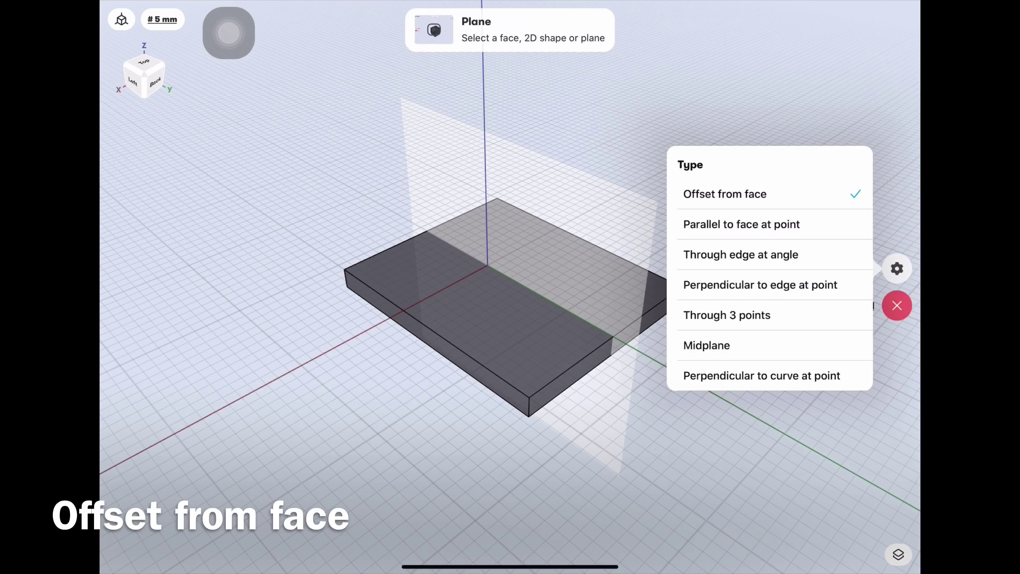
left_click(725, 194)
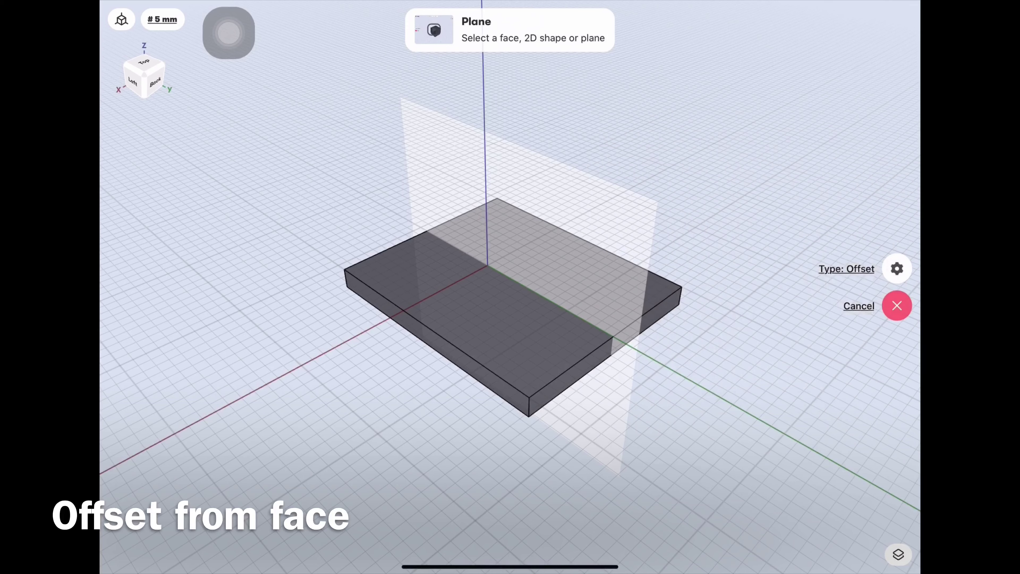
left_click(562, 161)
left_click(897, 249)
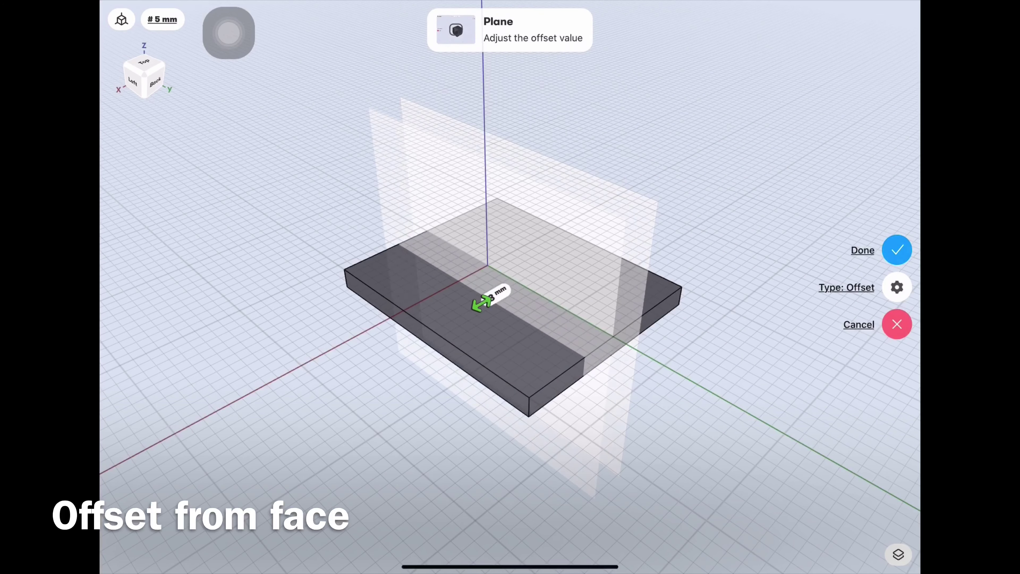
left_click_drag(481, 303, 444, 325)
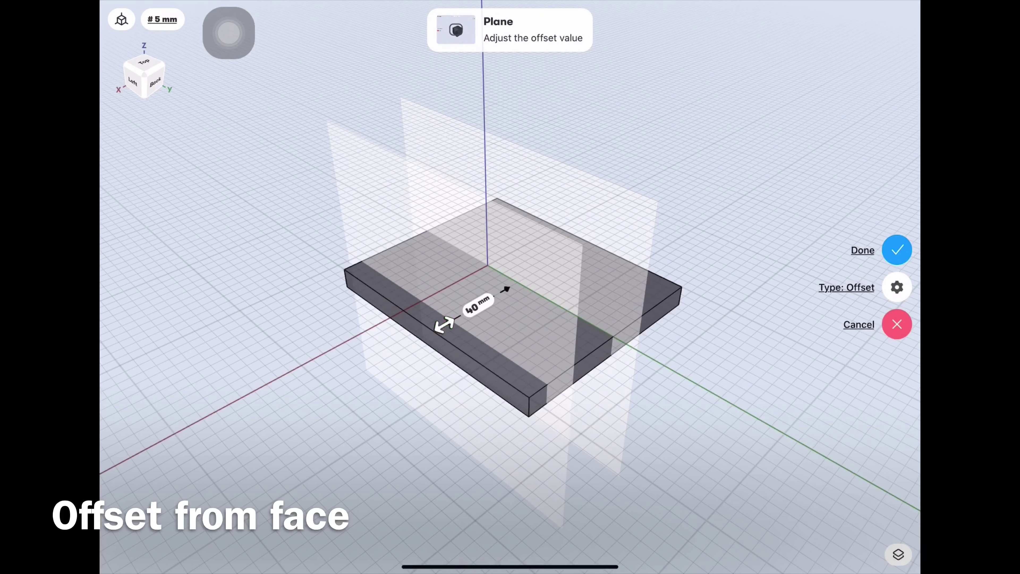
left_click(897, 249)
Step: Add another plane offset about 40 mm from the midplane in the opposite direction
left_click(897, 248)
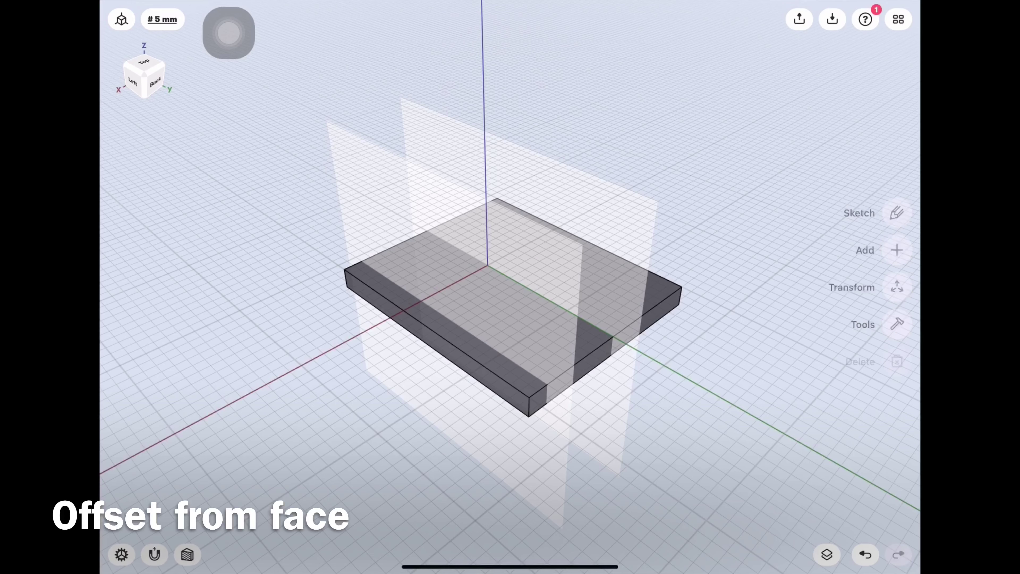
left_click(897, 286)
left_click(562, 161)
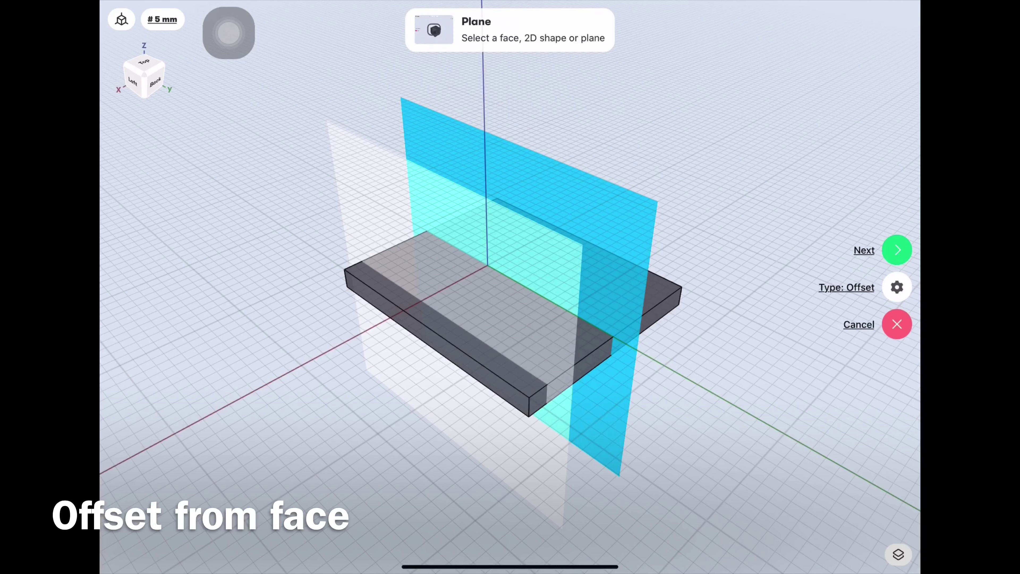
left_click(897, 249)
left_click_drag(509, 287, 566, 255)
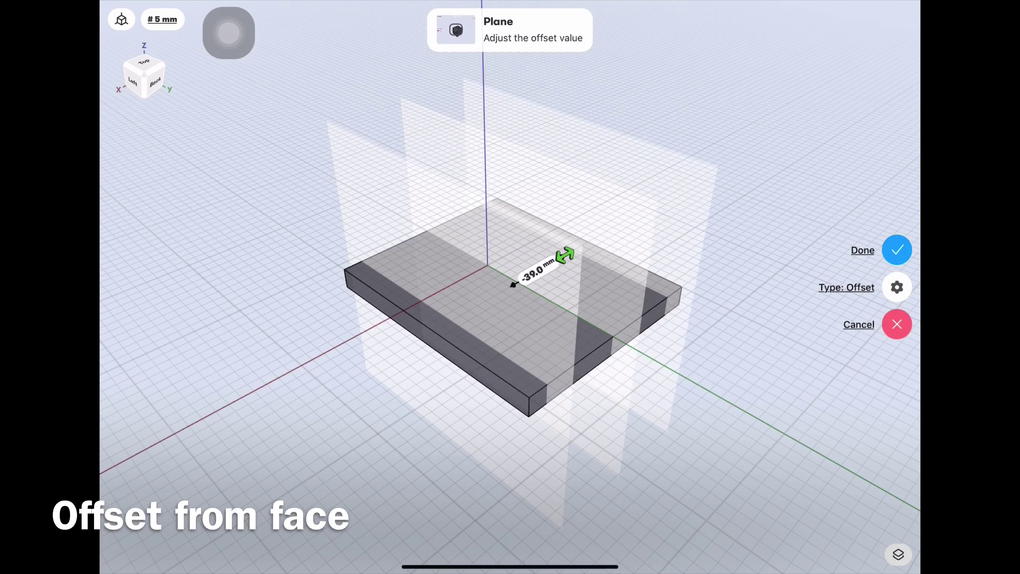
left_click(897, 249)
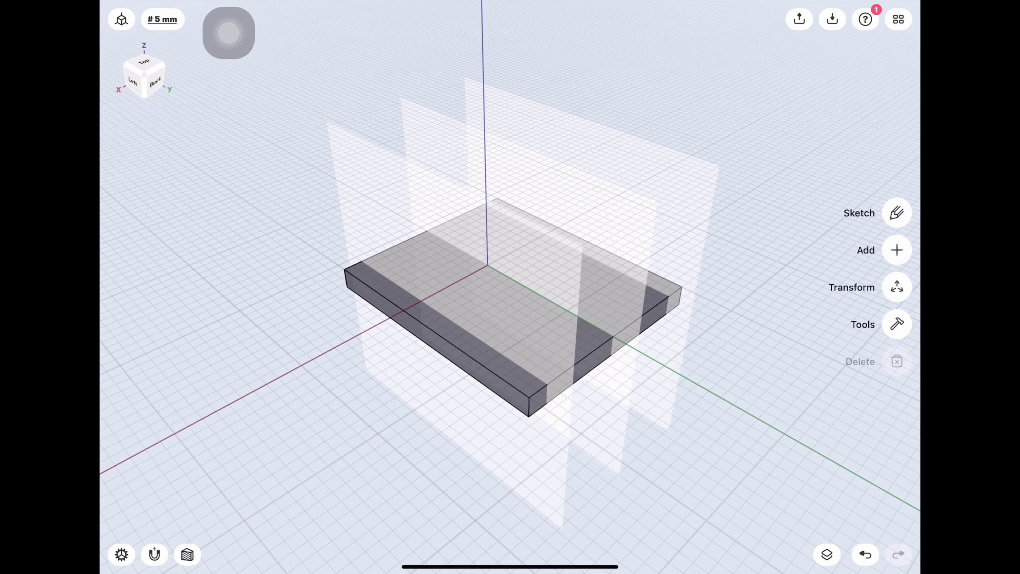
Step: Hide Plane 02, Plane 03 and Body 01, leaving only Plane 01 visible
left_click(827, 554)
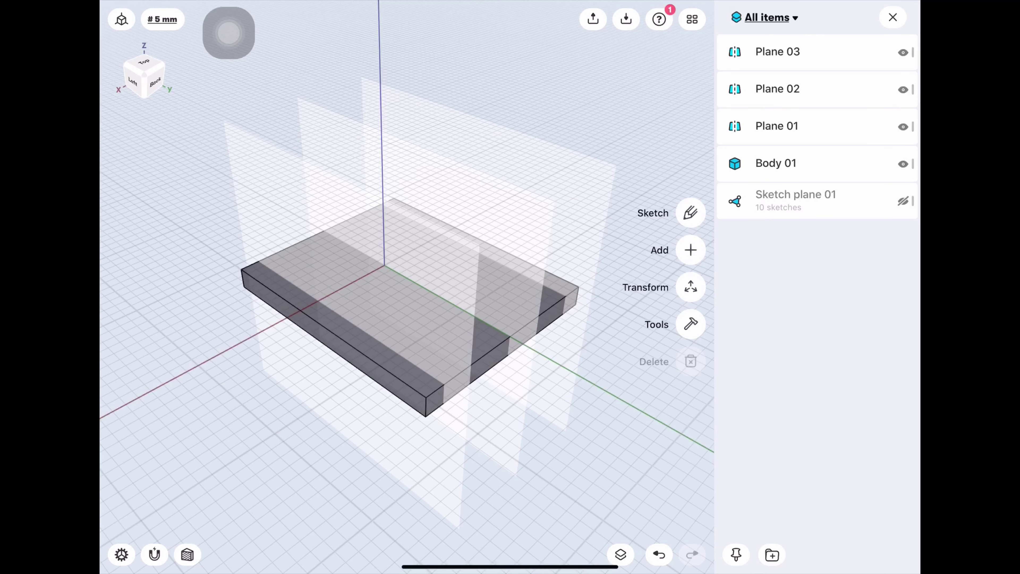
left_click(903, 90)
left_click(903, 52)
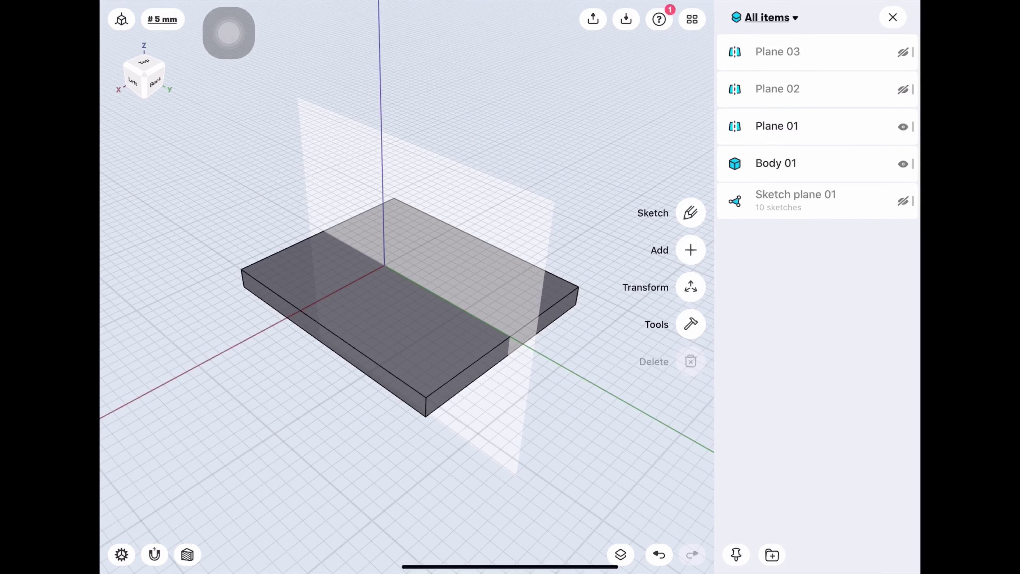
left_click(903, 163)
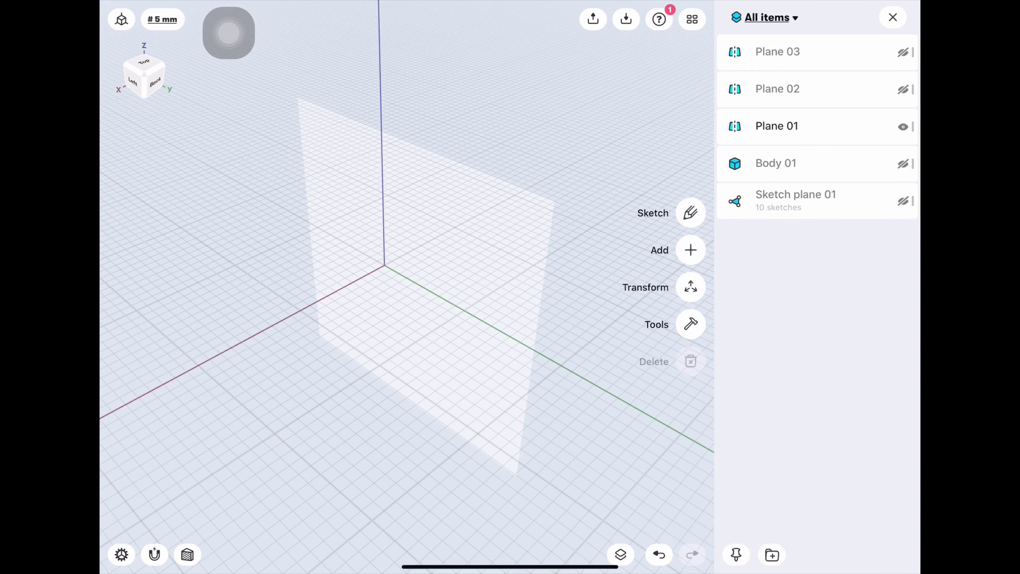
left_click(893, 17)
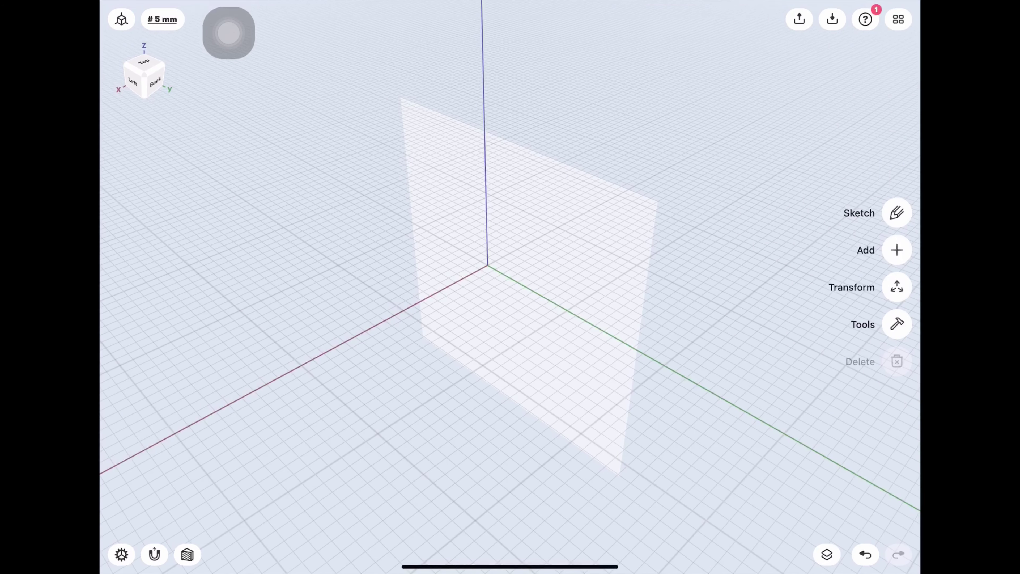
left_click_drag(482, 322, 441, 321)
Step: On Plane 01, sketch a 41 mm-radius circle at the origin and close the sketch
left_click(506, 281)
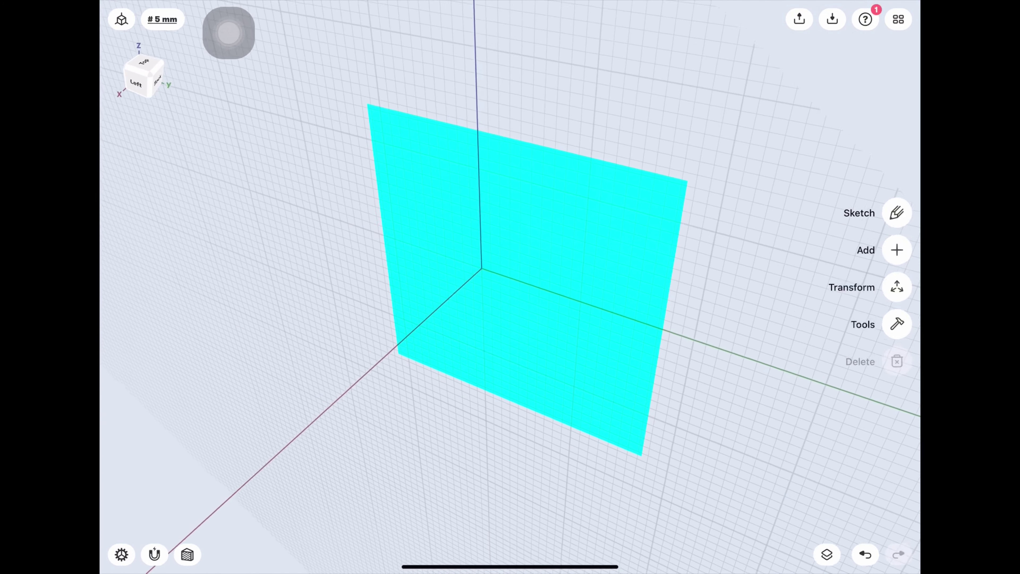
left_click(897, 212)
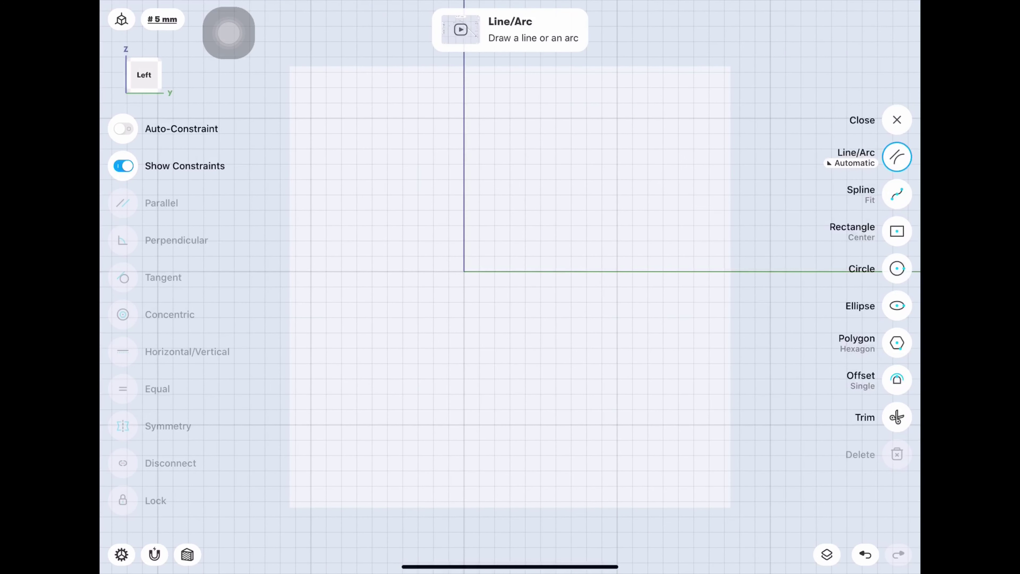
left_click(897, 269)
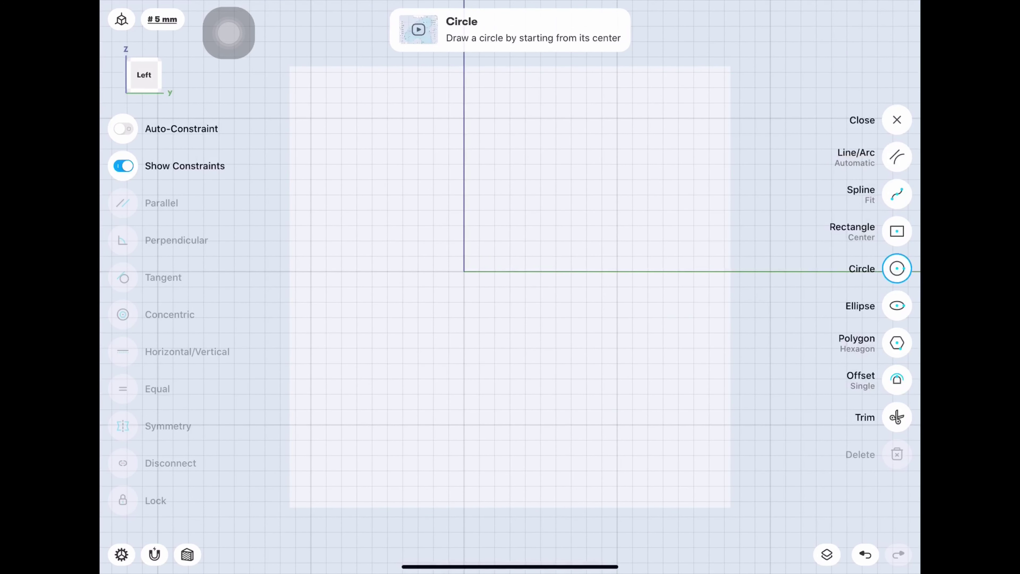
mouse_move(464, 272)
left_mouse_down()
mouse_move(547, 289)
mouse_move(663, 271)
left_mouse_up()
left_click(558, 271)
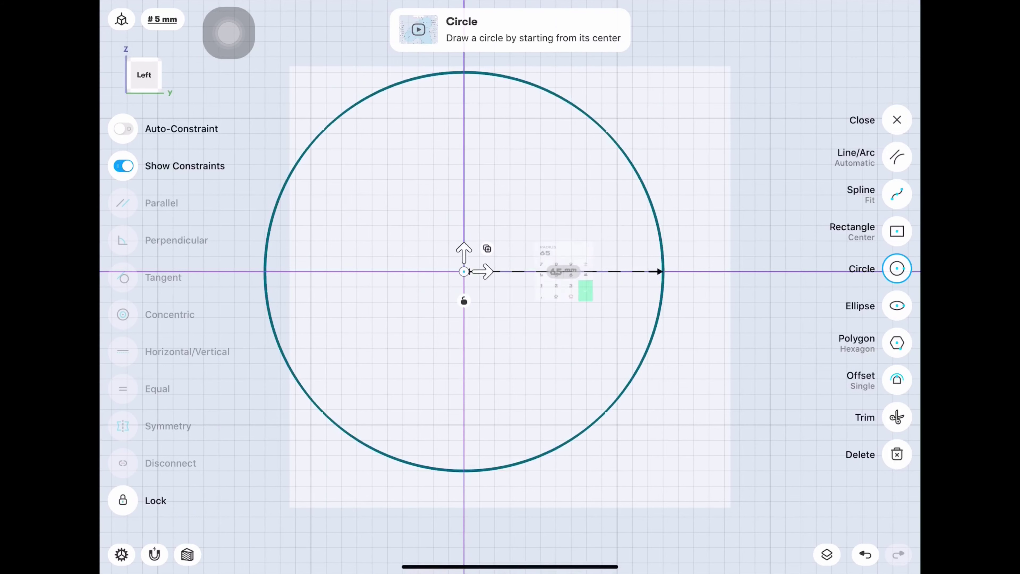
left_click(522, 280)
left_click(522, 307)
left_click(604, 321)
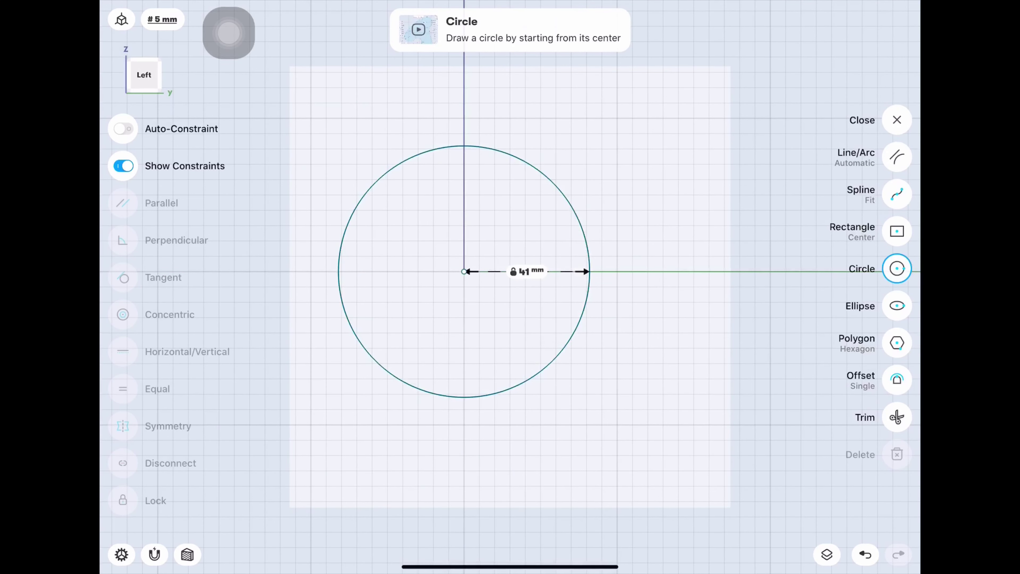
left_click(897, 157)
left_click(897, 120)
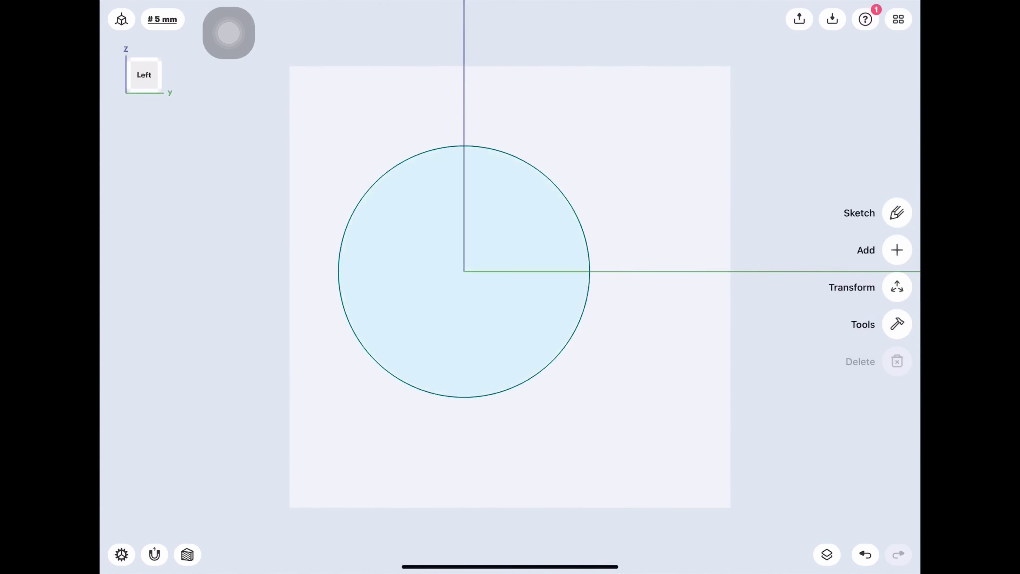
Step: Hide Plane 01 and the first circle sketch, show Plane 03, and sketch on it
left_click(827, 554)
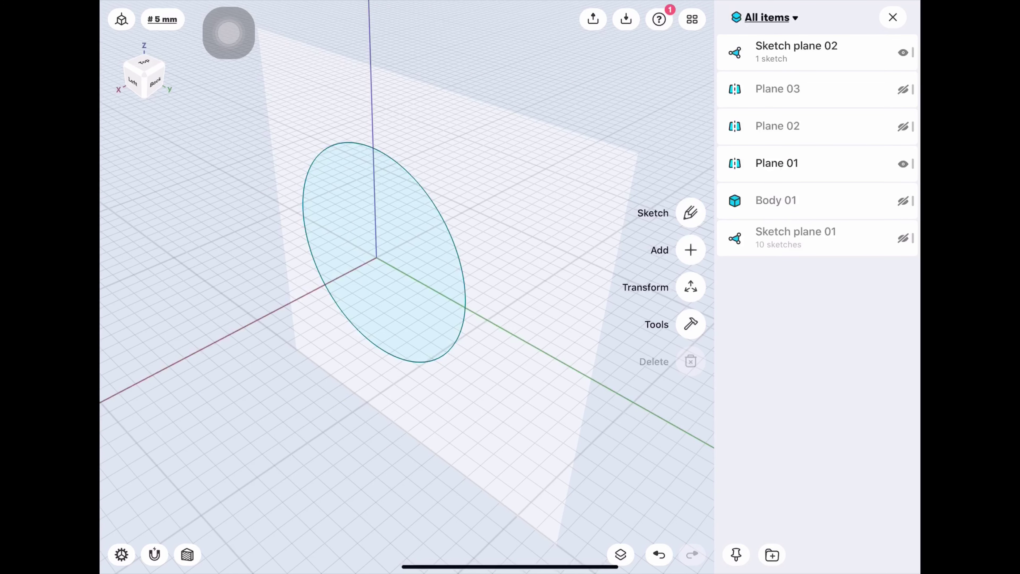
left_click(902, 164)
left_click(903, 89)
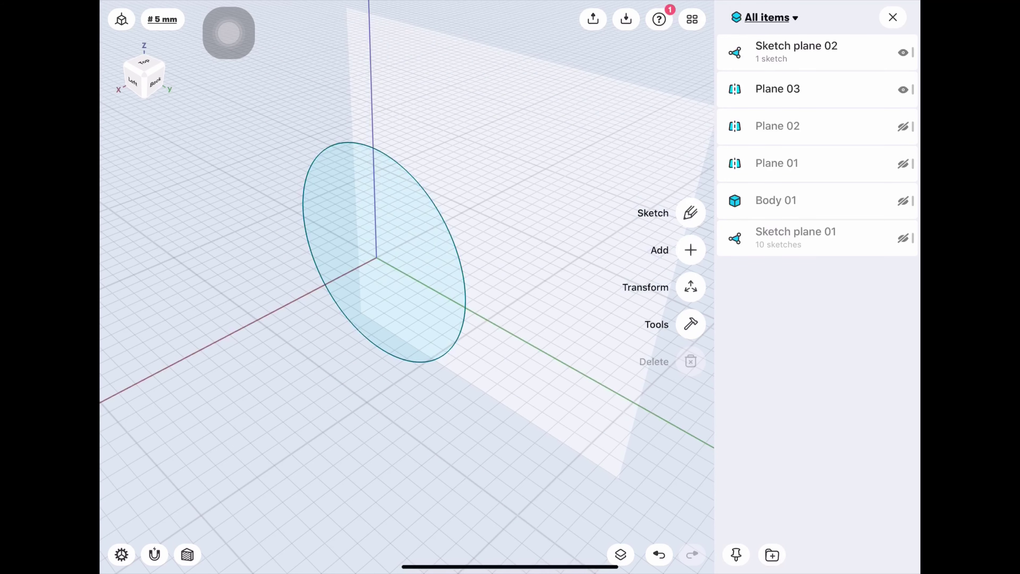
left_click(903, 52)
left_click_drag(401, 281, 462, 289)
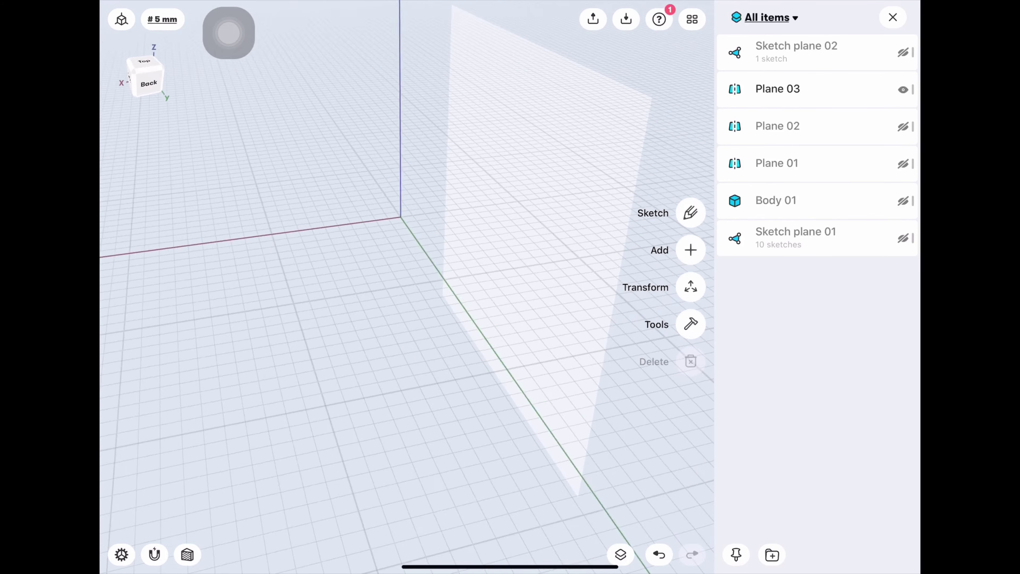
left_click(893, 17)
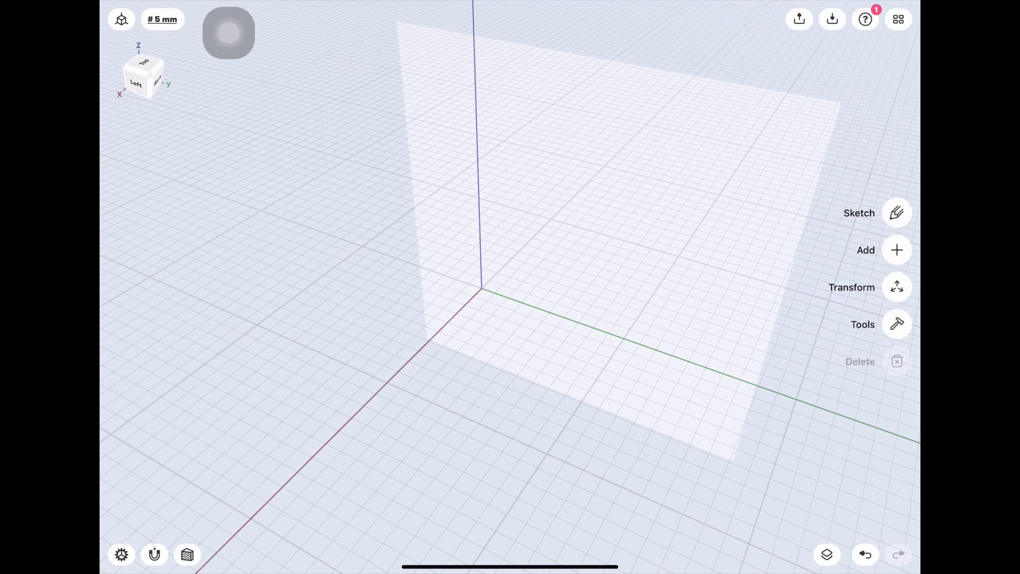
double_click(615, 239)
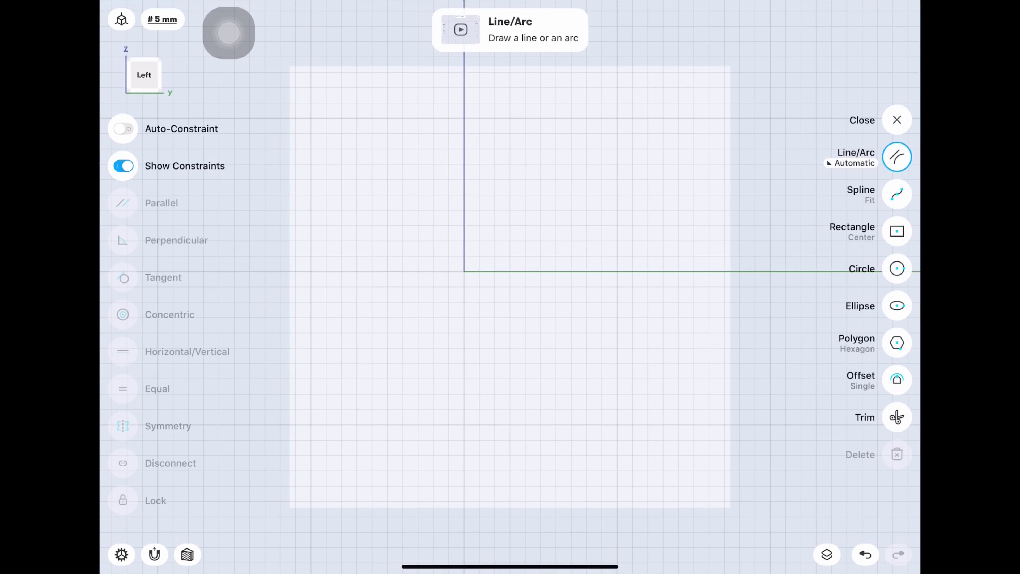
Step: Draw a 20 mm-radius circle centred on the origin and exit the sketch
left_click(897, 268)
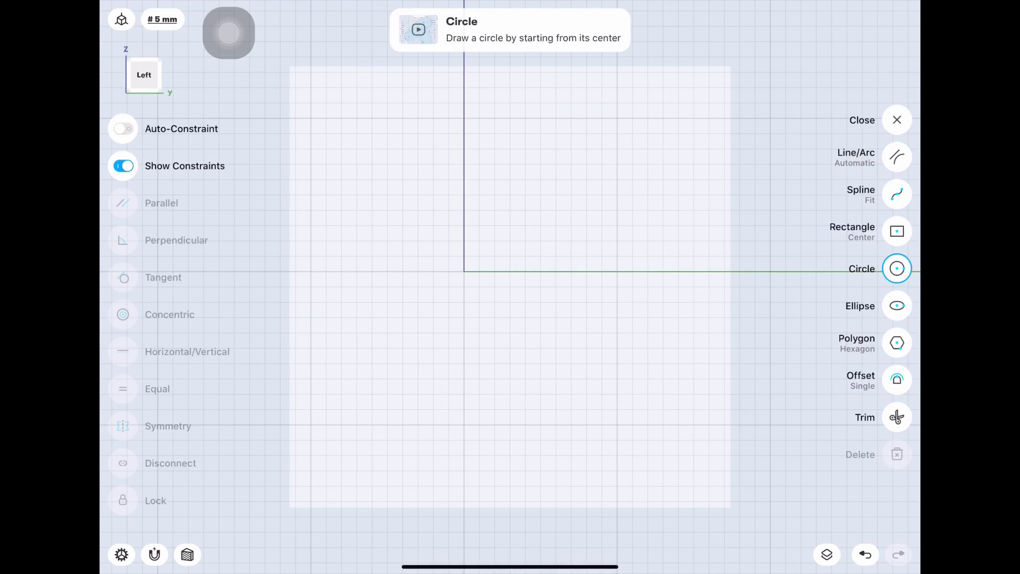
left_click_drag(463, 272, 581, 272)
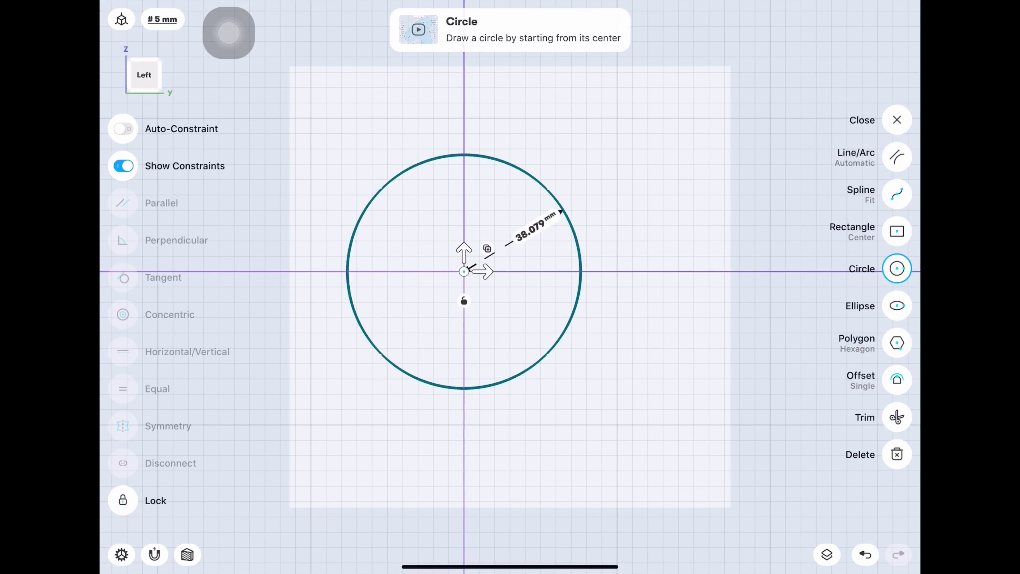
left_click(528, 228)
type("20")
left_click(578, 268)
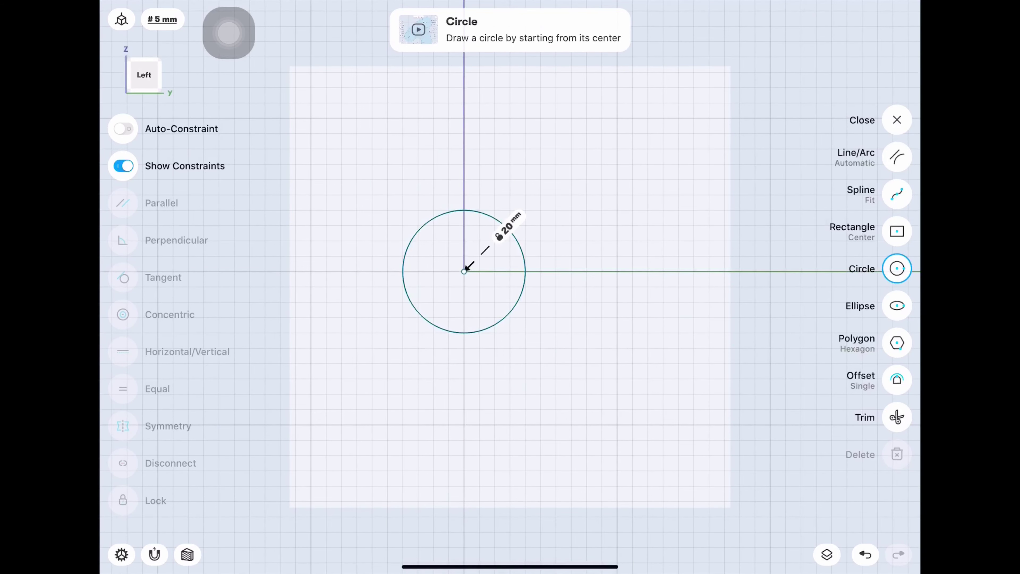
left_click(144, 75)
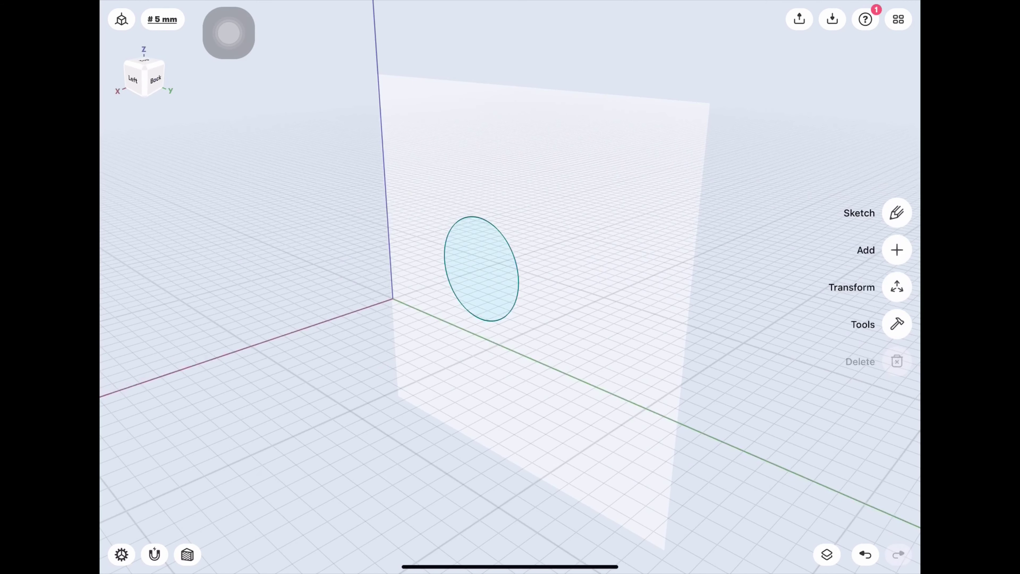
left_click(827, 555)
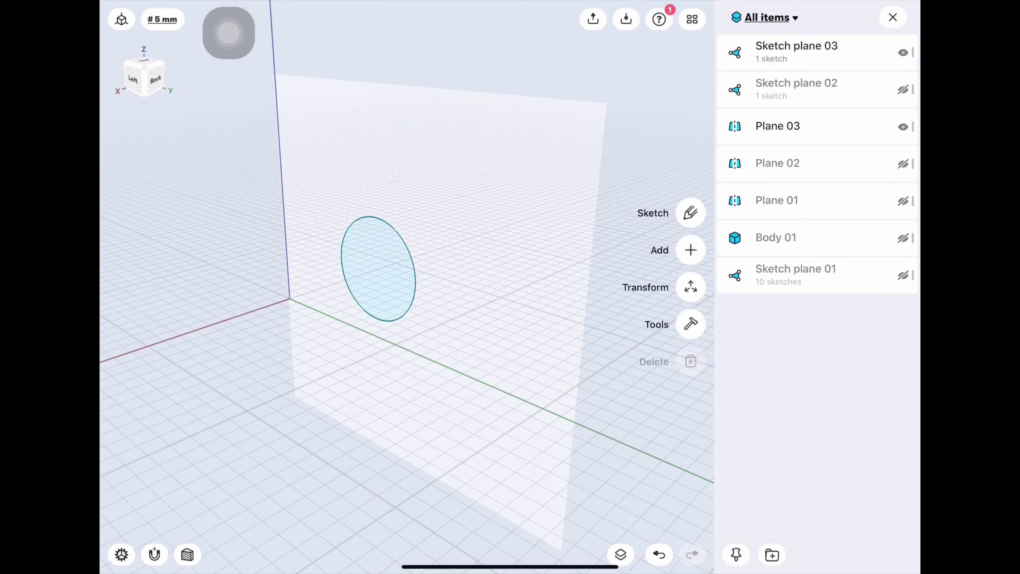
Step: Hide Plane 03 and Sketch planes 02 and 03, show Plane 02, then select it for sketching
left_click(903, 90)
left_click(903, 126)
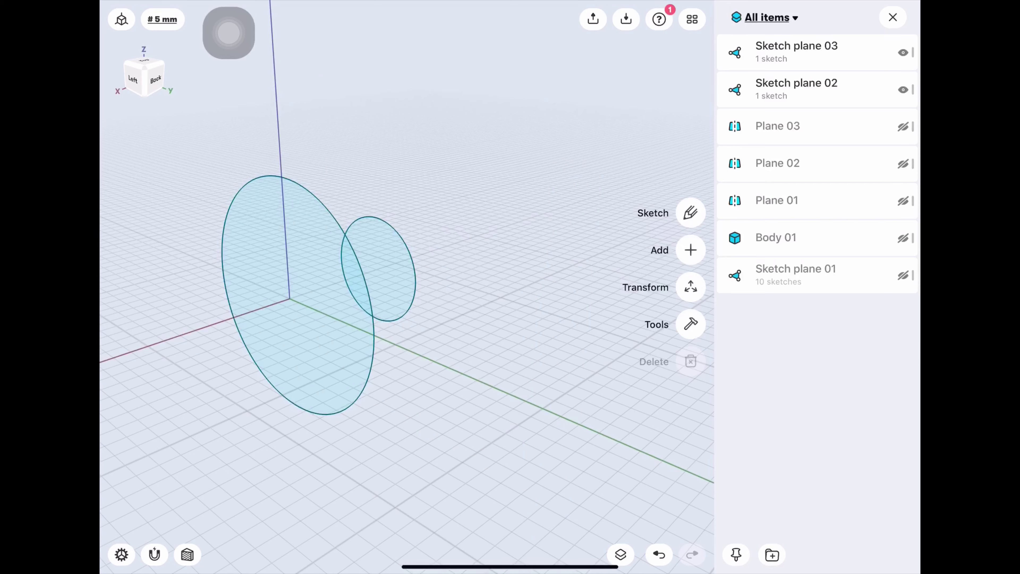
left_click(903, 52)
left_click(903, 89)
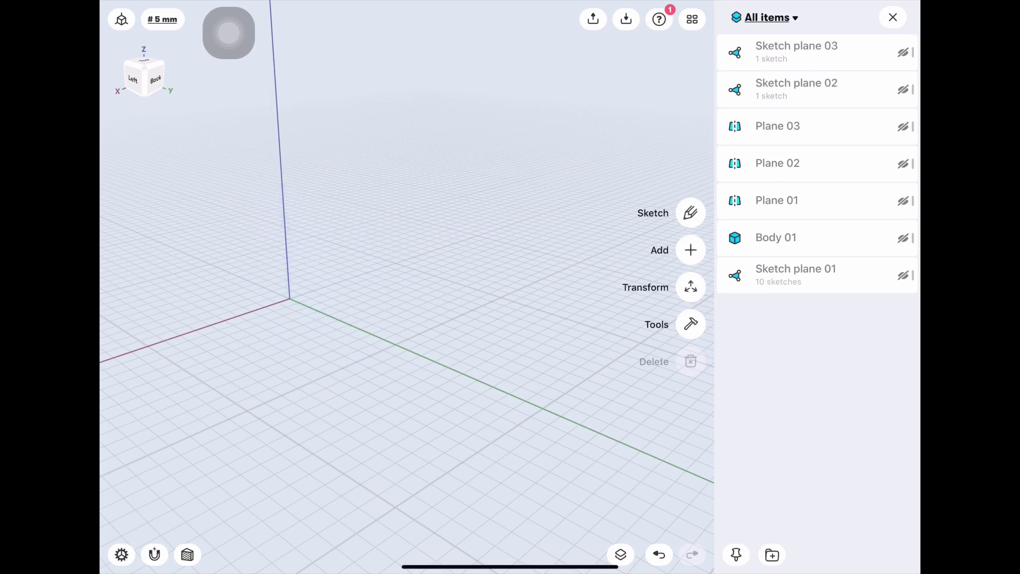
left_click(903, 164)
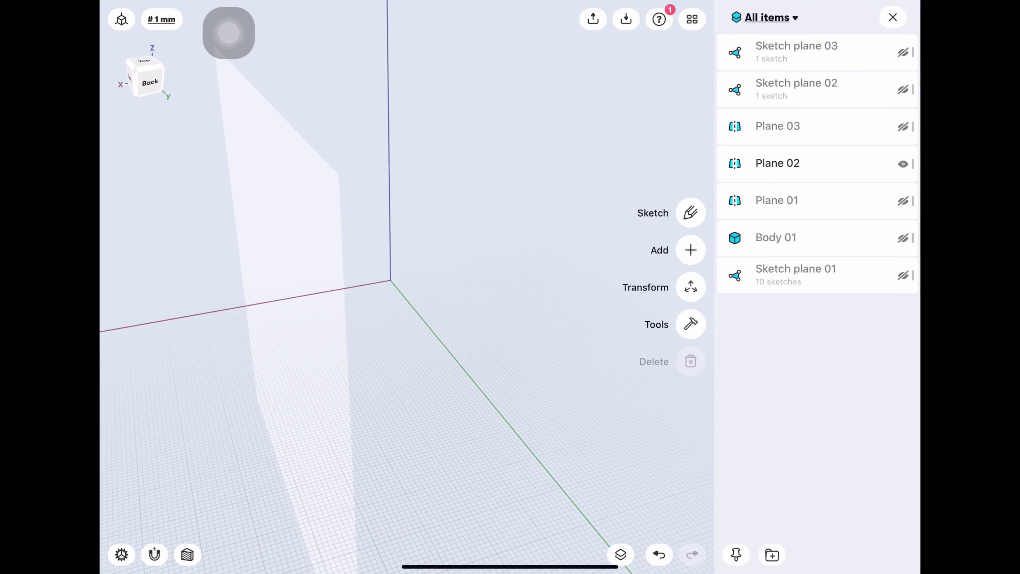
left_click(893, 17)
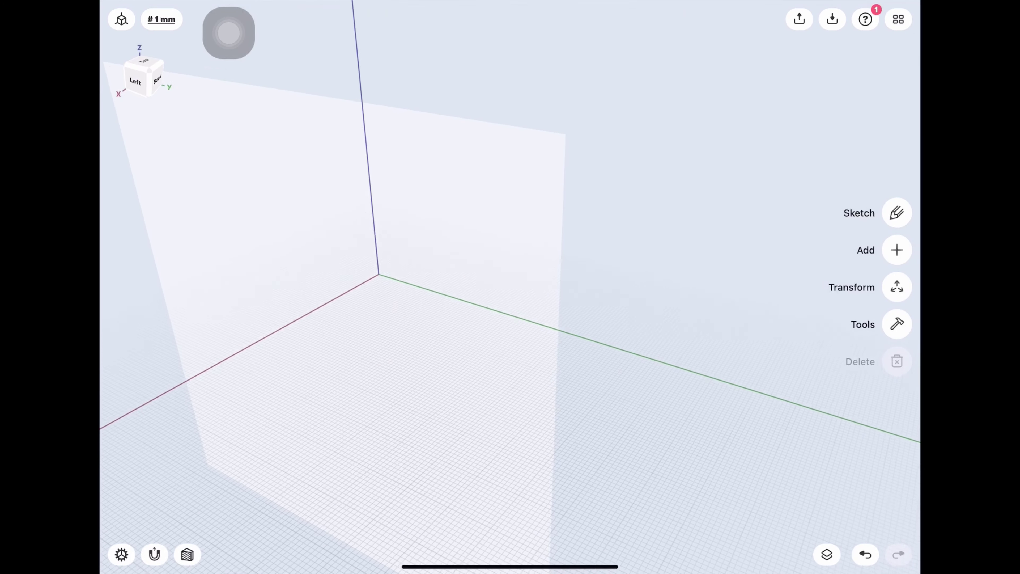
left_click_drag(550, 522, 510, 438)
left_click(133, 82)
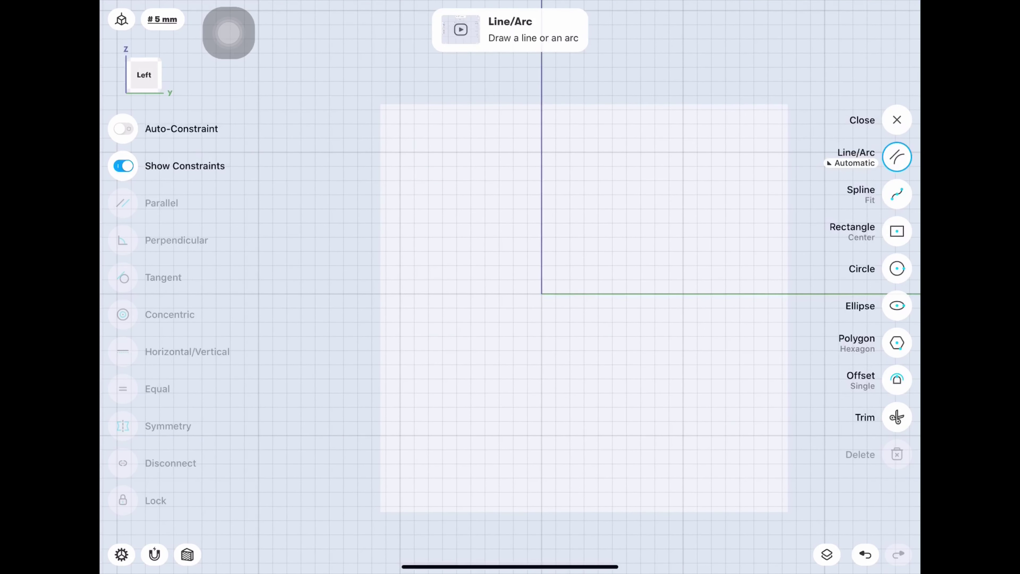
Step: Draw a 40 mm vertical line from the origin with offset copies left, 35 mm right, and 25 mm in
left_click_drag(541, 294, 542, 180)
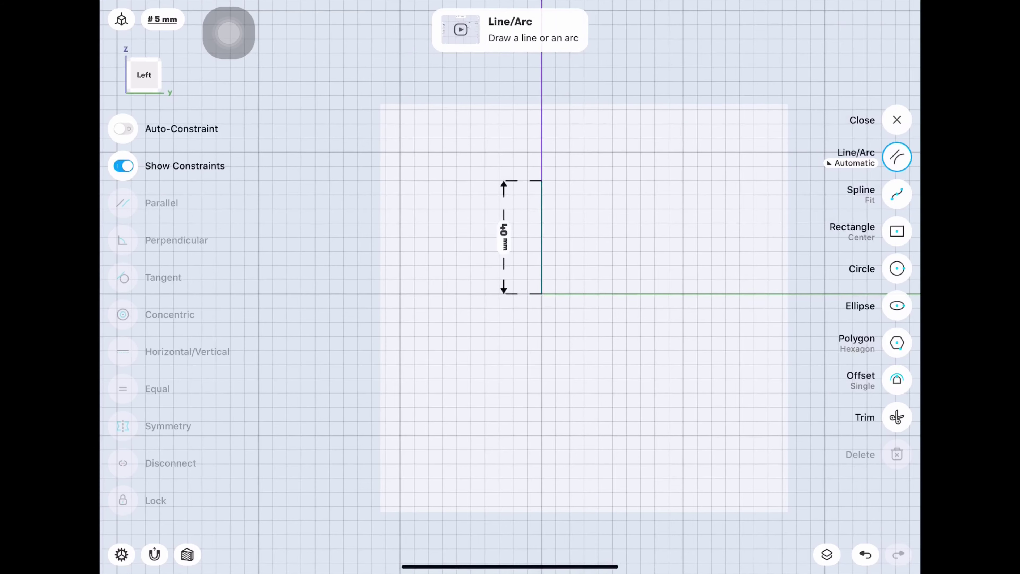
left_click(897, 379)
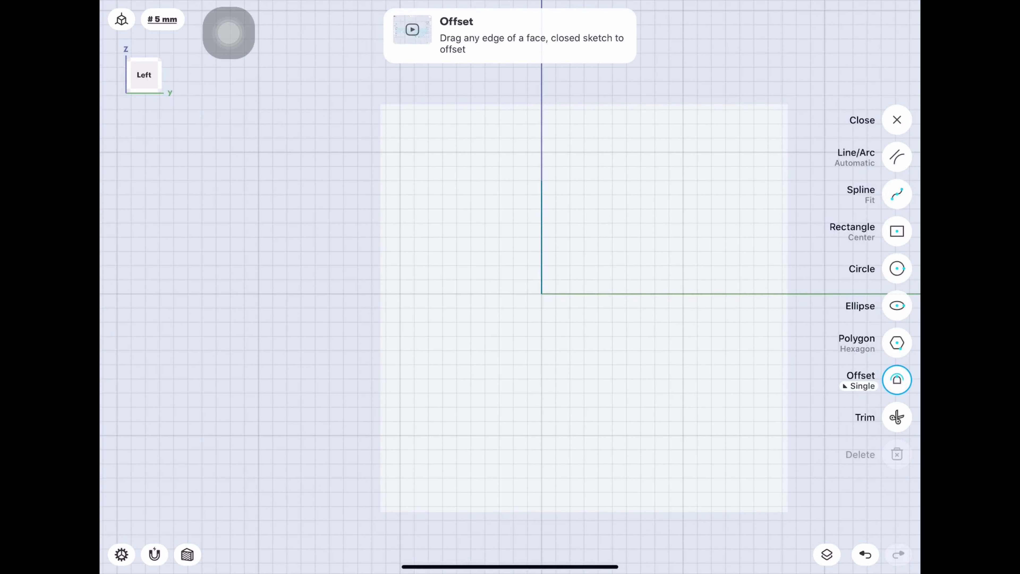
left_click_drag(542, 237, 442, 237)
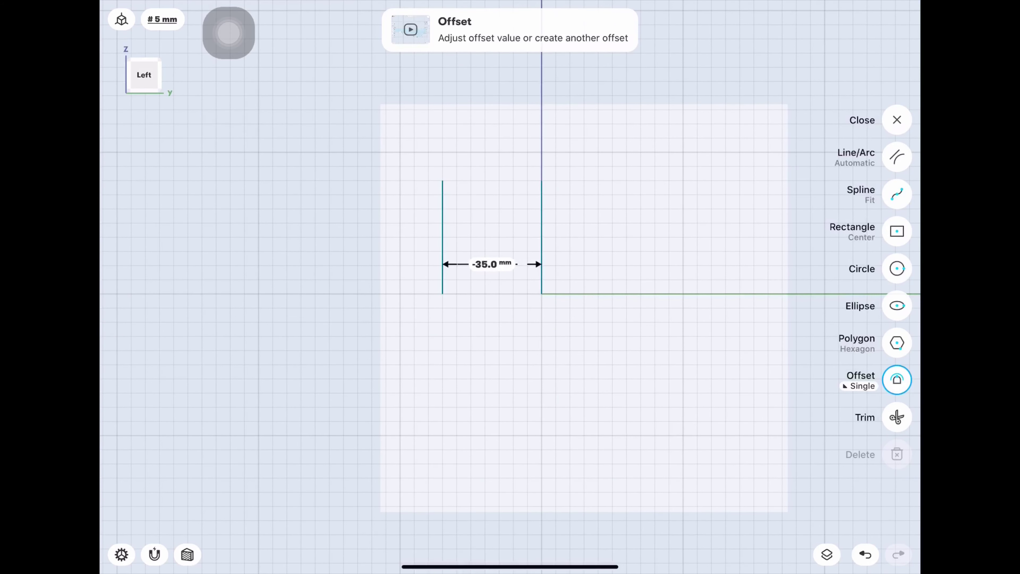
left_click_drag(541, 241, 640, 241)
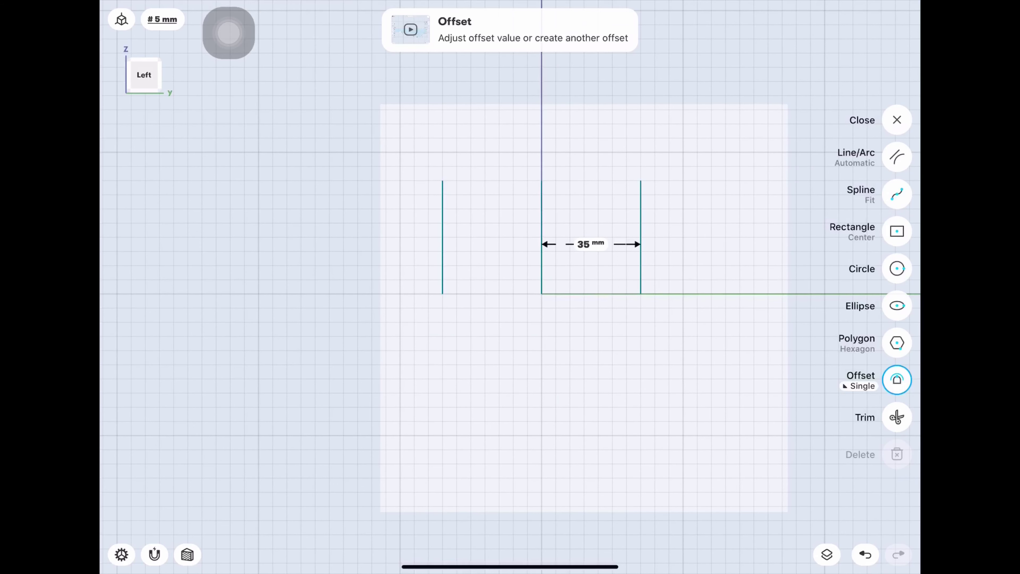
mouse_move(442, 237)
left_mouse_down()
mouse_move(590, 237)
mouse_move(527, 237)
left_mouse_up()
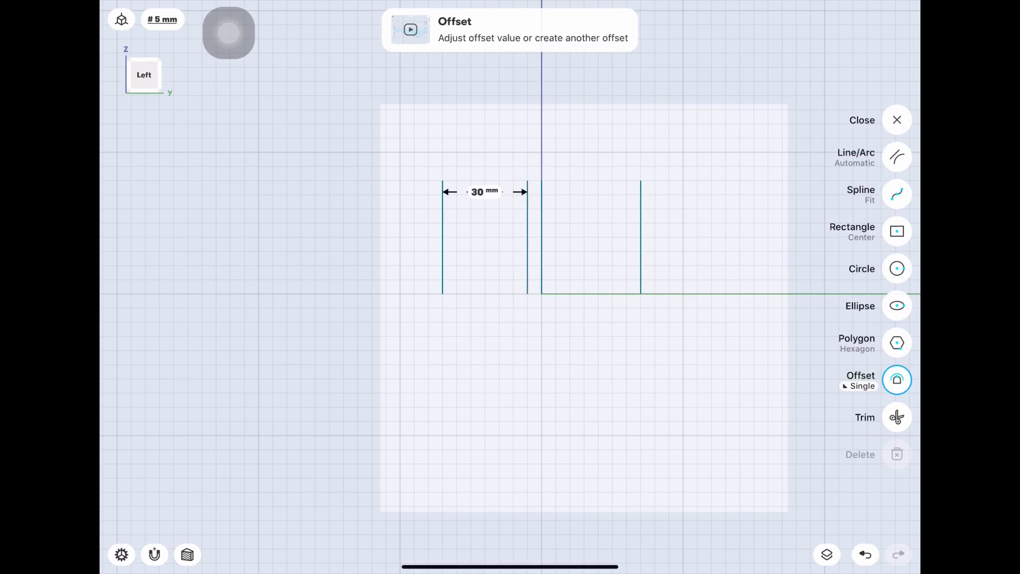
key("ctrl+z")
mouse_move(442, 237)
left_mouse_down()
mouse_move(563, 237)
mouse_move(513, 237)
left_mouse_up()
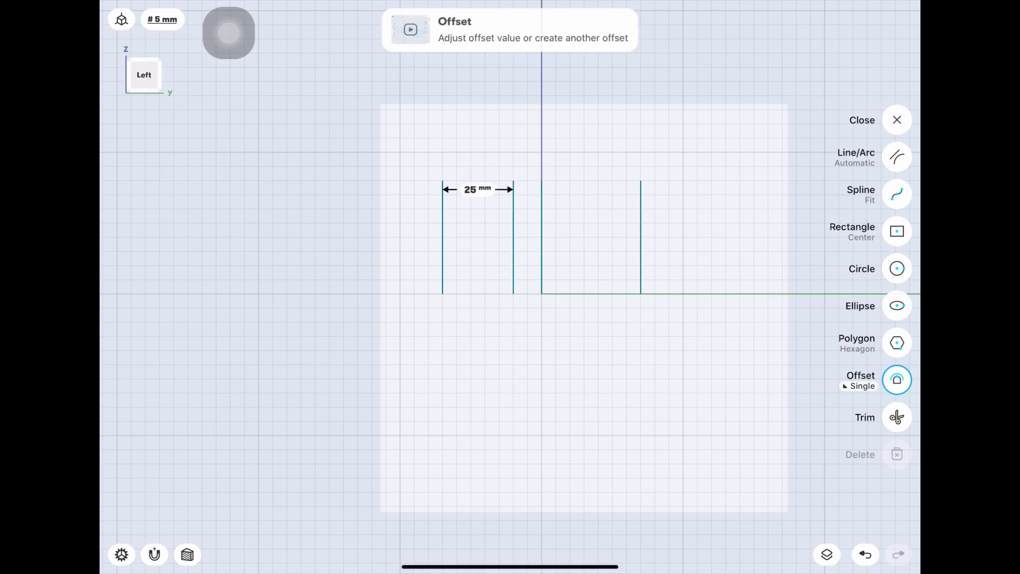
Step: Join the vertical lines with top and bottom lines, then draw a circle below the rectangle
left_click(897, 157)
key("ctrl+z")
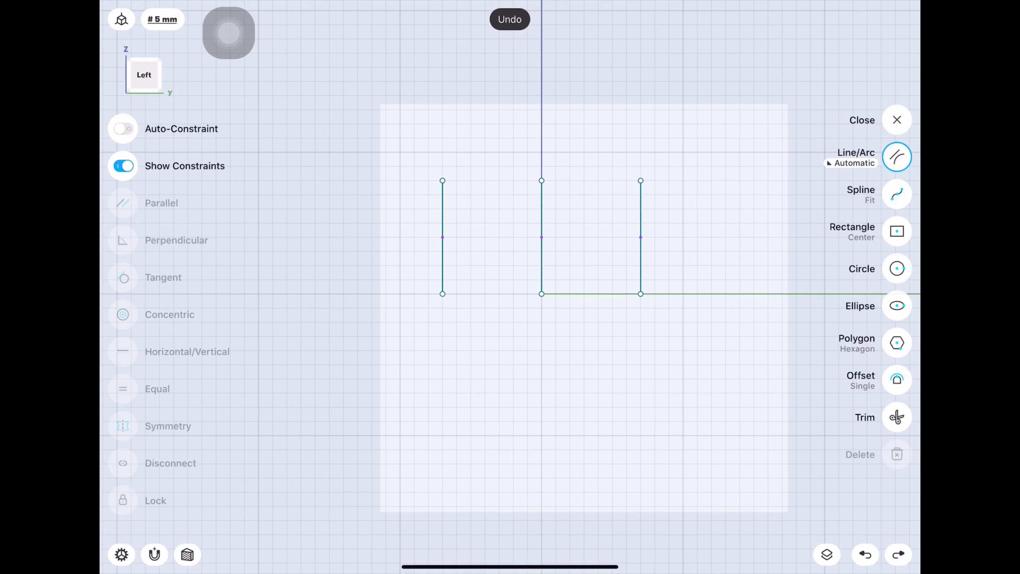
left_click_drag(443, 180, 640, 180)
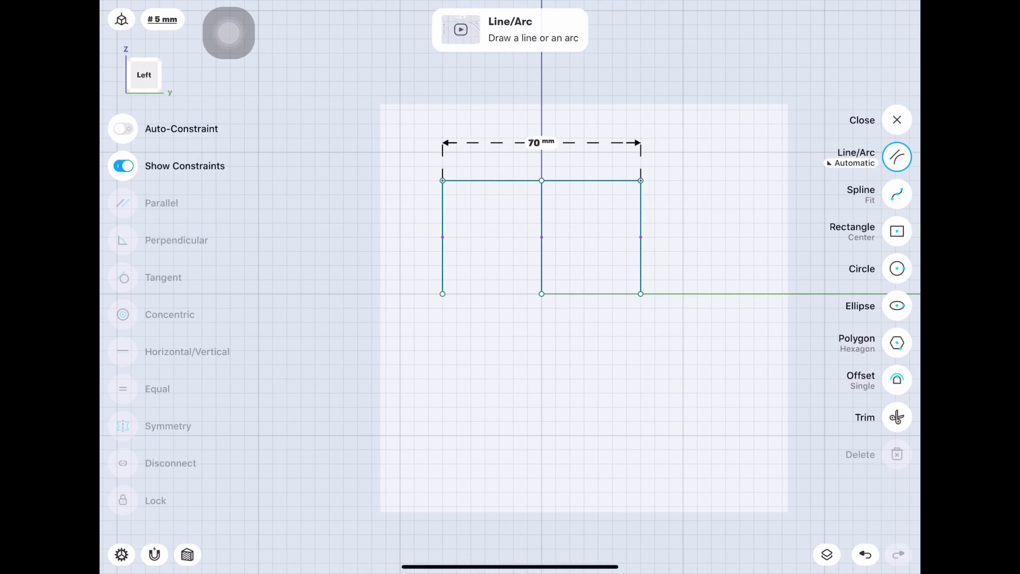
left_click_drag(442, 294, 640, 294)
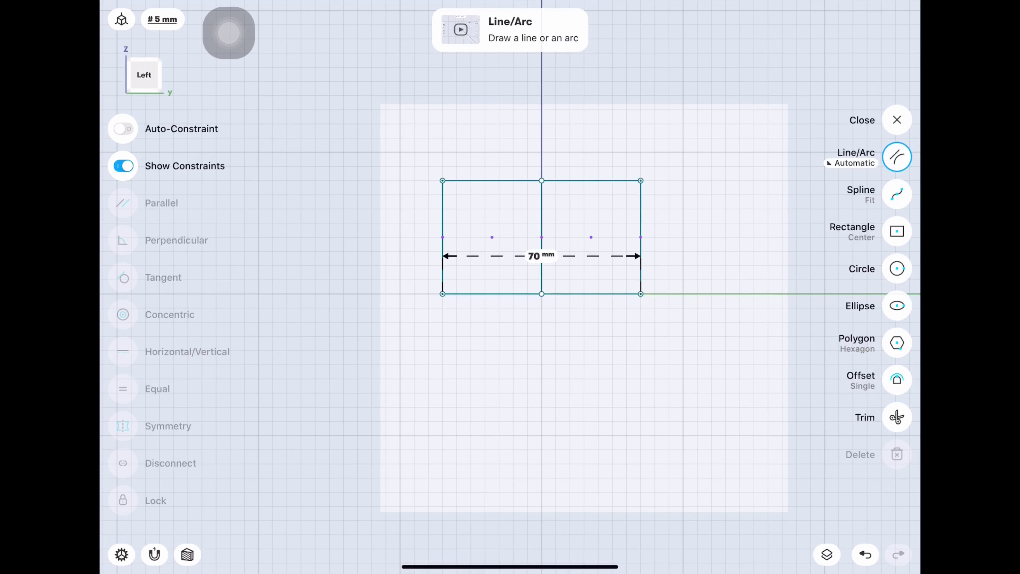
left_click(897, 268)
left_click_drag(570, 406, 606, 371)
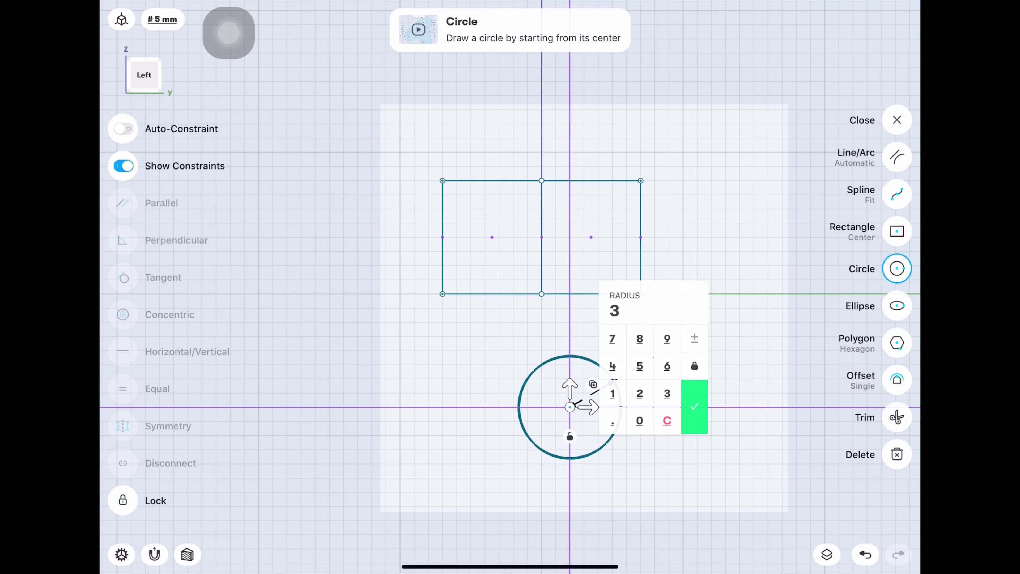
Step: Give the circle a 30 mm radius and move it up over the rectangle
left_click(694, 406)
mouse_move(570, 407)
left_mouse_down()
mouse_move(569, 335)
mouse_move(529, 279)
mouse_move(555, 280)
left_mouse_up()
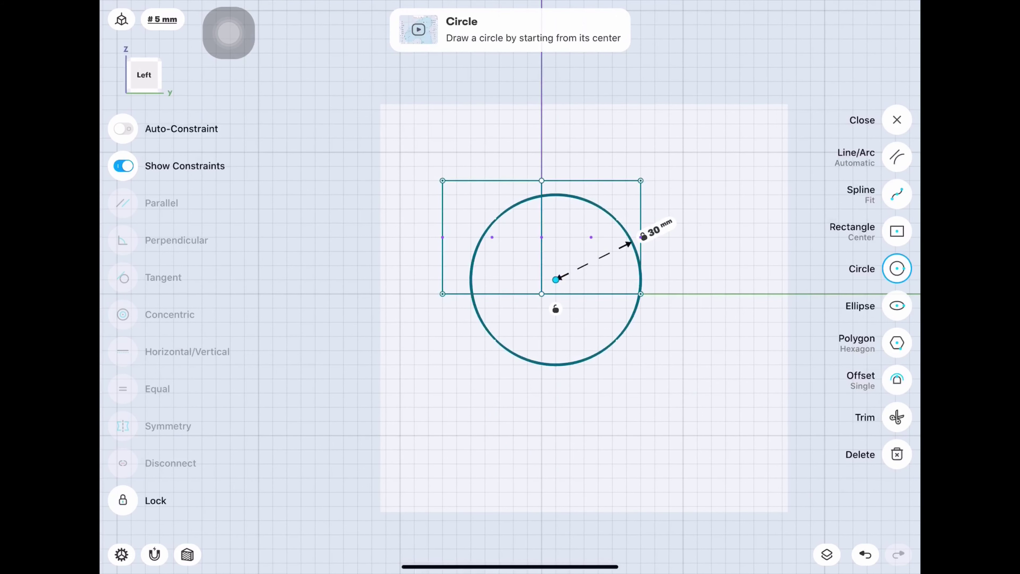
left_click(703, 402)
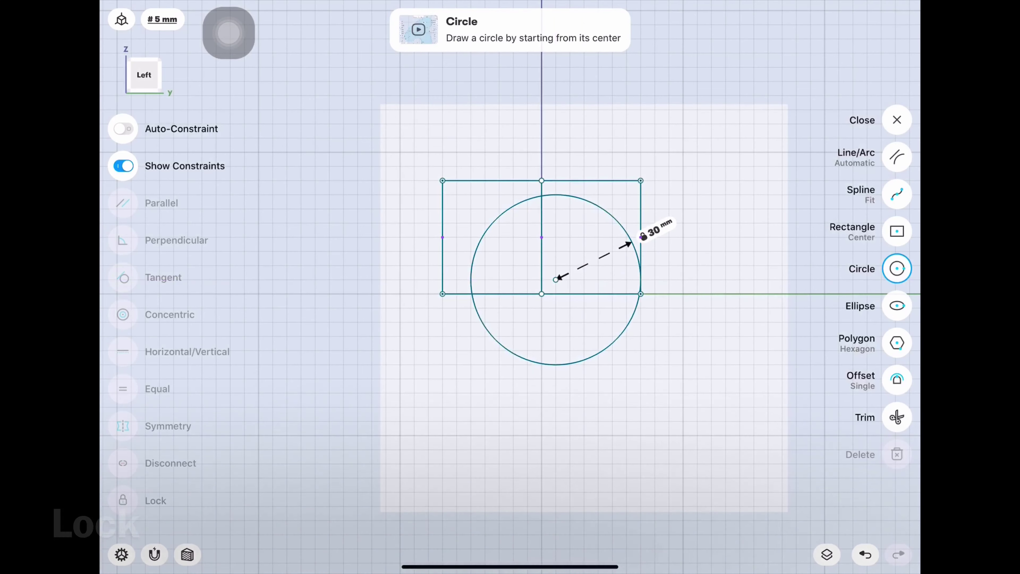
left_click(442, 241)
left_click(492, 180)
left_click(492, 293)
left_click(640, 265)
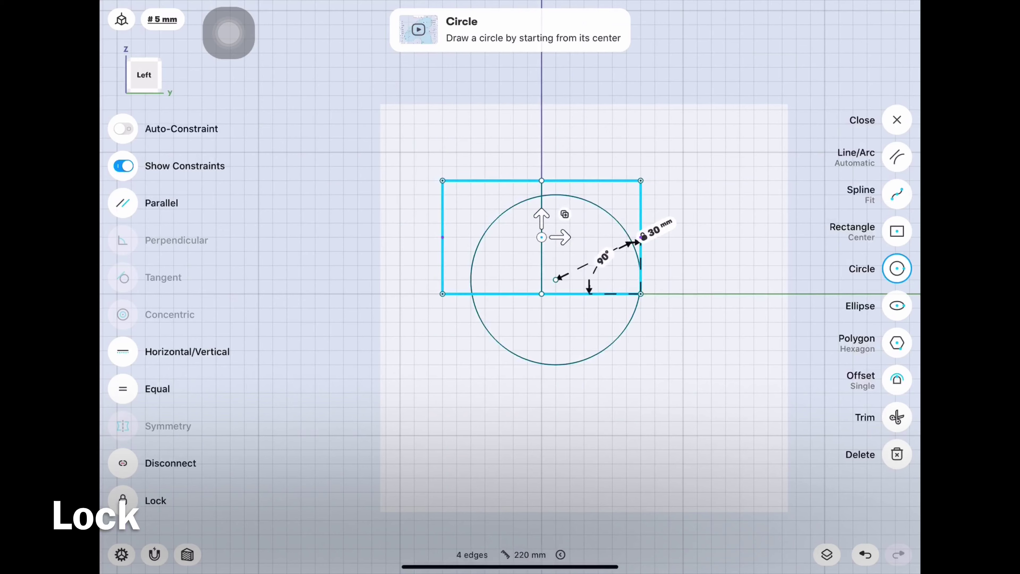
left_click(702, 402)
Step: Make the circle tangent to the rectangle's top edge and its left edge
left_click(555, 365)
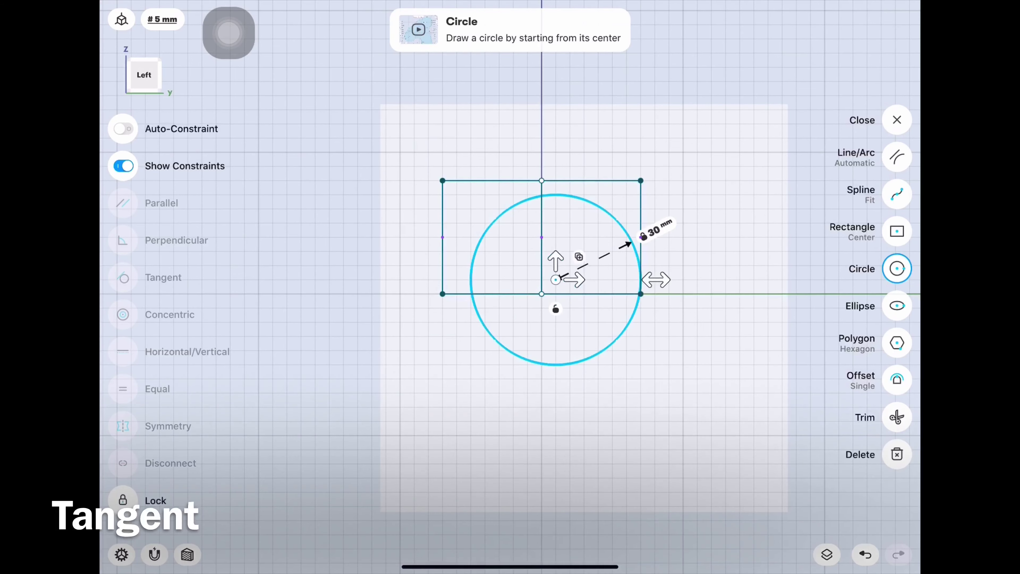
left_click(492, 180)
left_click(123, 278)
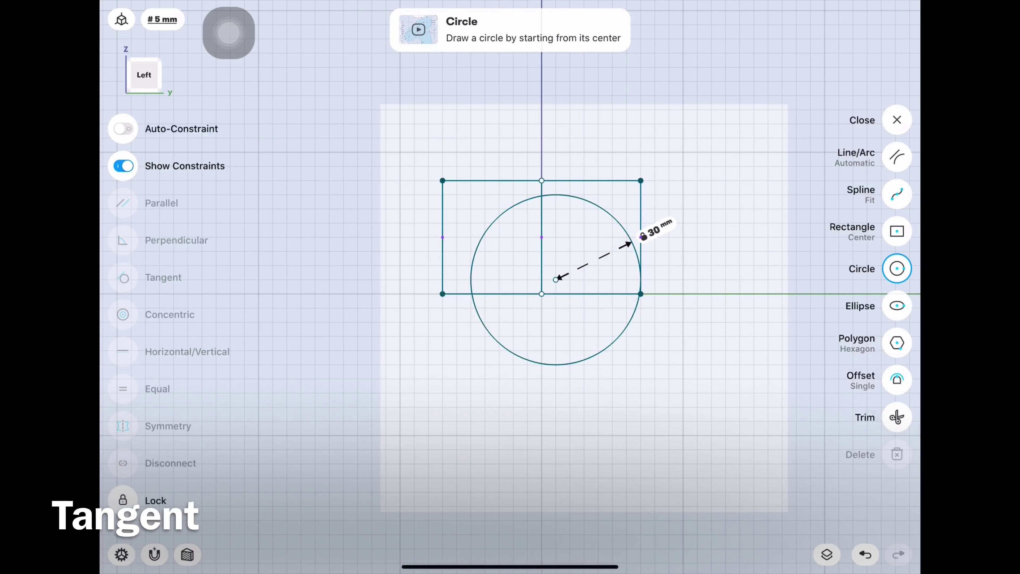
left_click(471, 265)
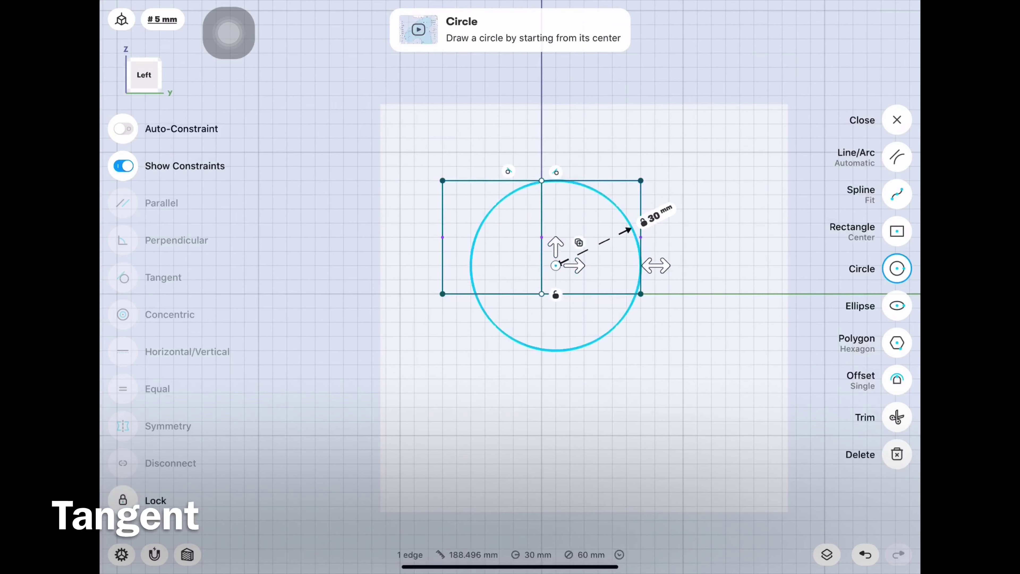
left_click(443, 257)
left_click(123, 277)
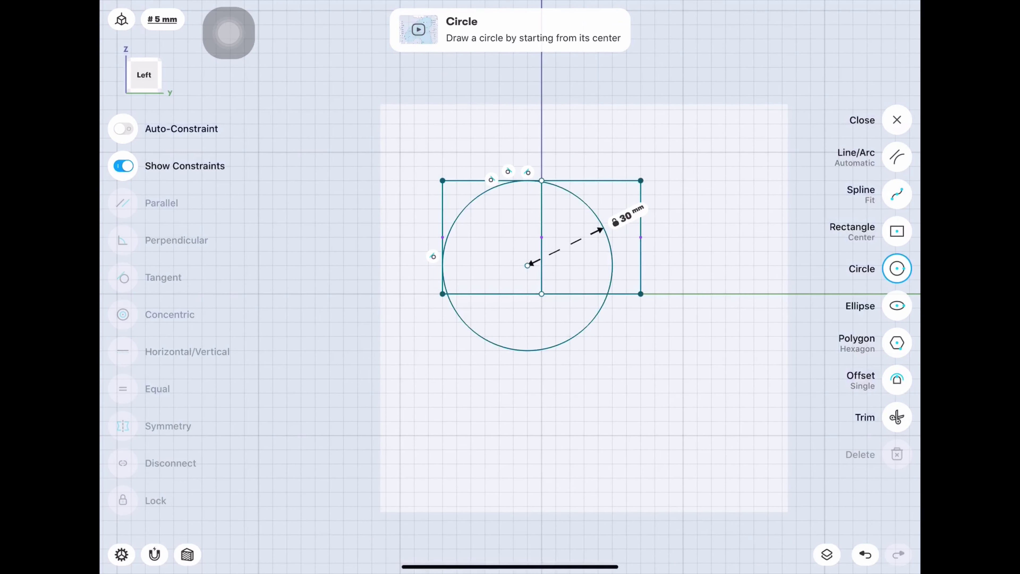
left_click(897, 417)
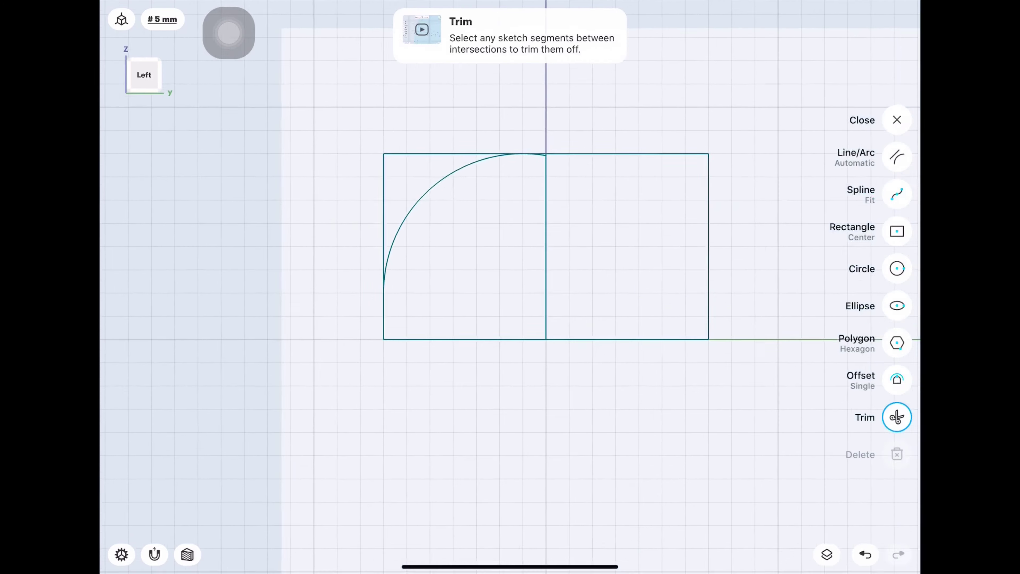
Step: Trim the circle to a quarter arc at the rectangle's top-left corner and close the sketch
scroll(525, 142, "up", 5)
scroll(568, 291, "up", 5)
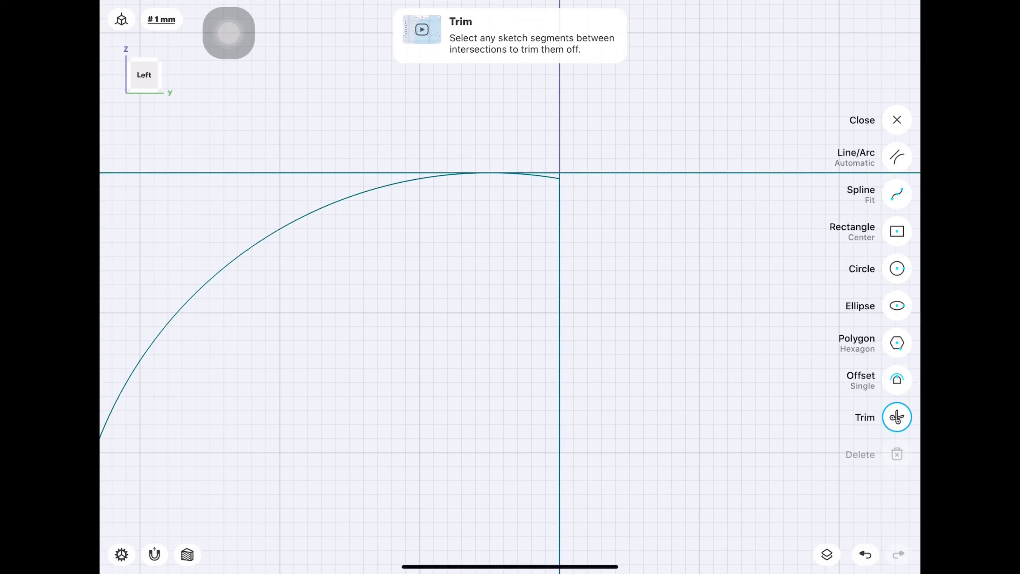
scroll(449, 191, "down", 5)
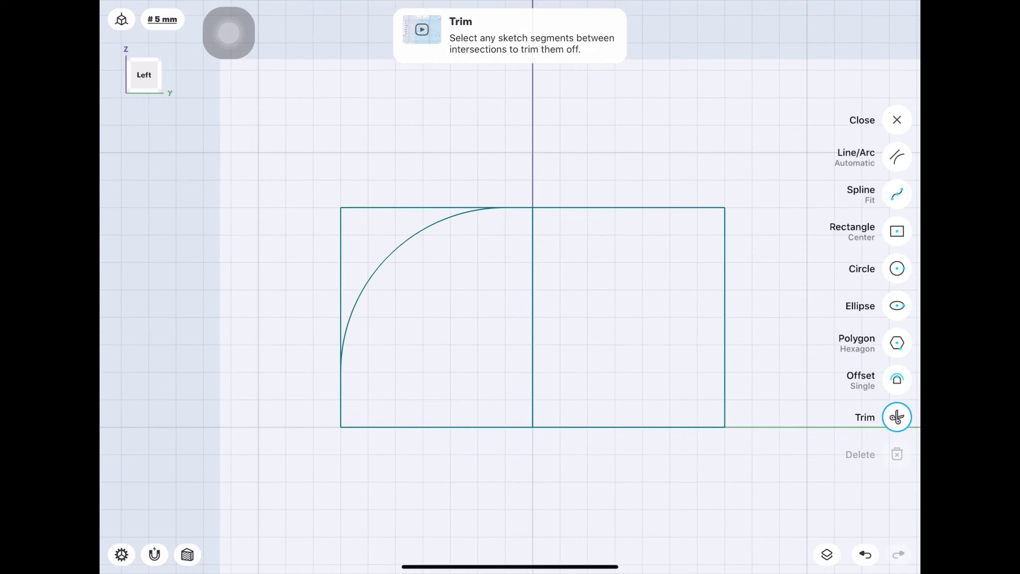
key("l")
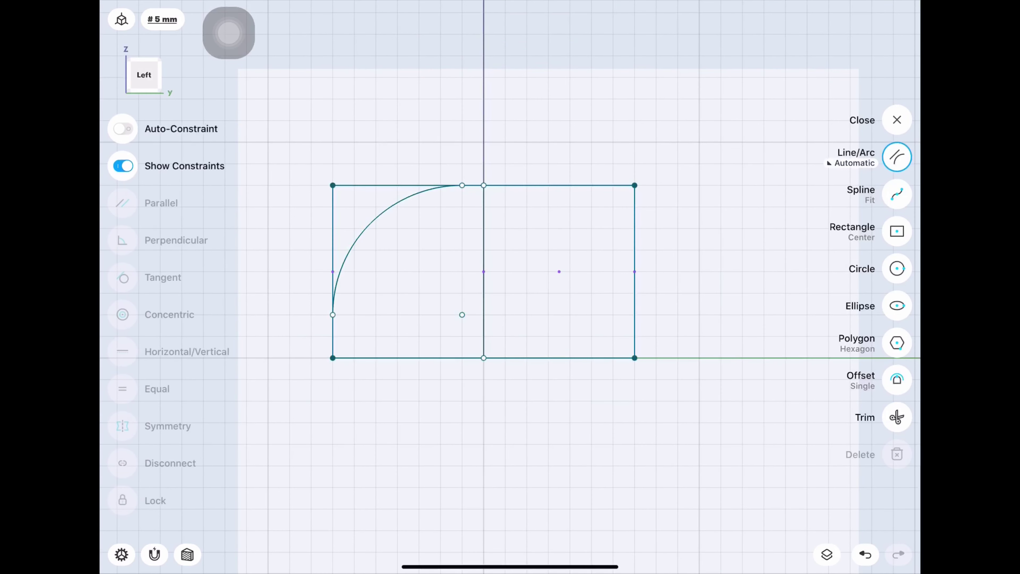
left_click(897, 120)
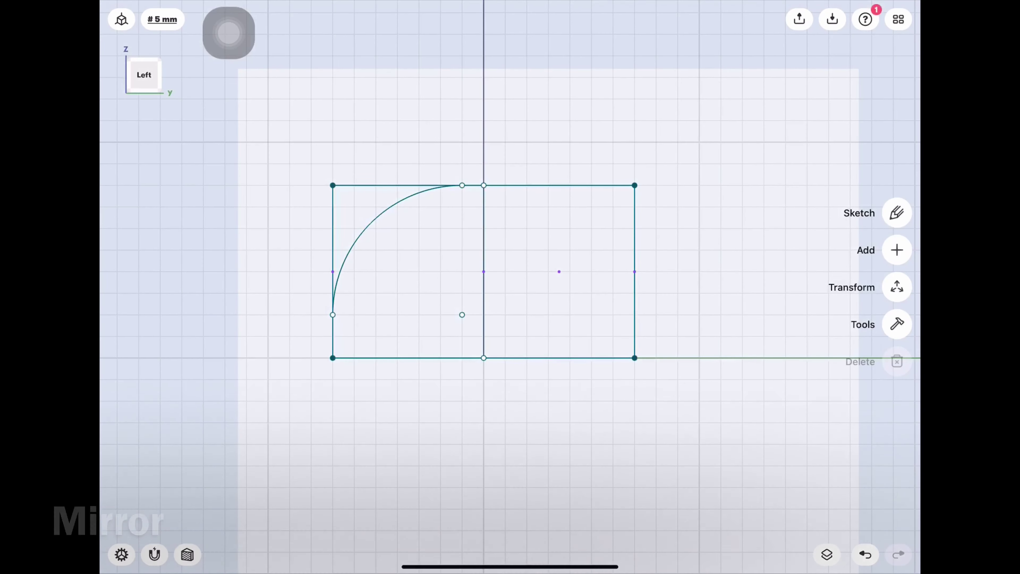
Step: Mirror the quarter arc across the vertical centre line to round the other top corner
left_click(895, 287)
left_click(897, 380)
left_click(371, 219)
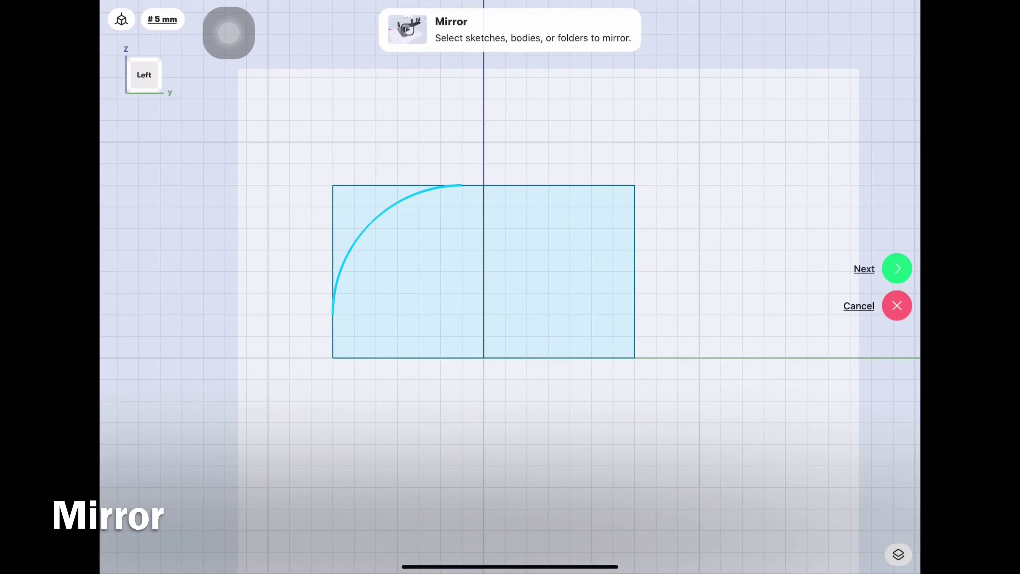
left_click(895, 269)
left_click(484, 261)
left_click(897, 267)
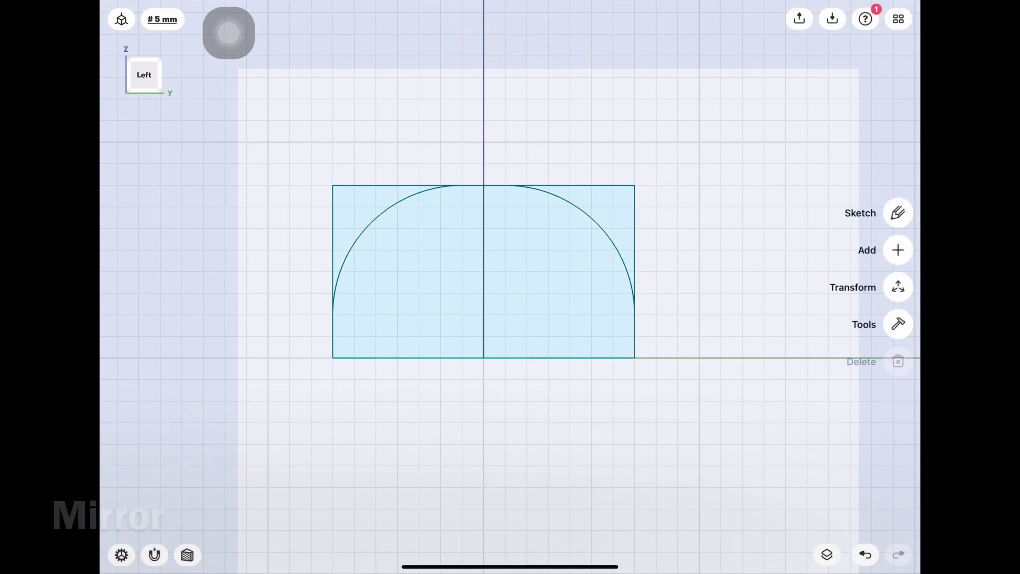
Step: Trim the leftover square corners, delete the vertical centre line, and finish the sketch
left_click(897, 213)
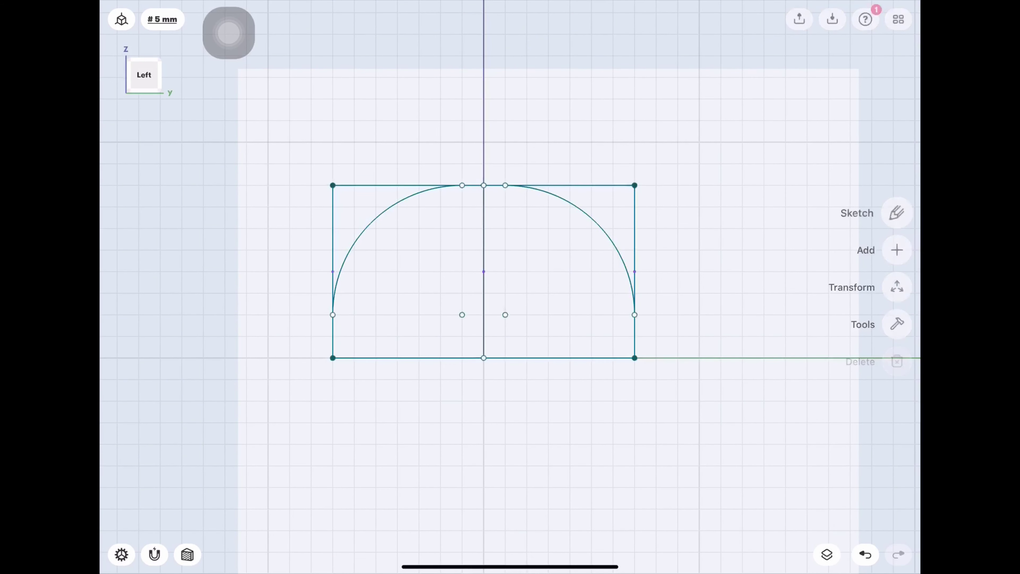
left_click(897, 417)
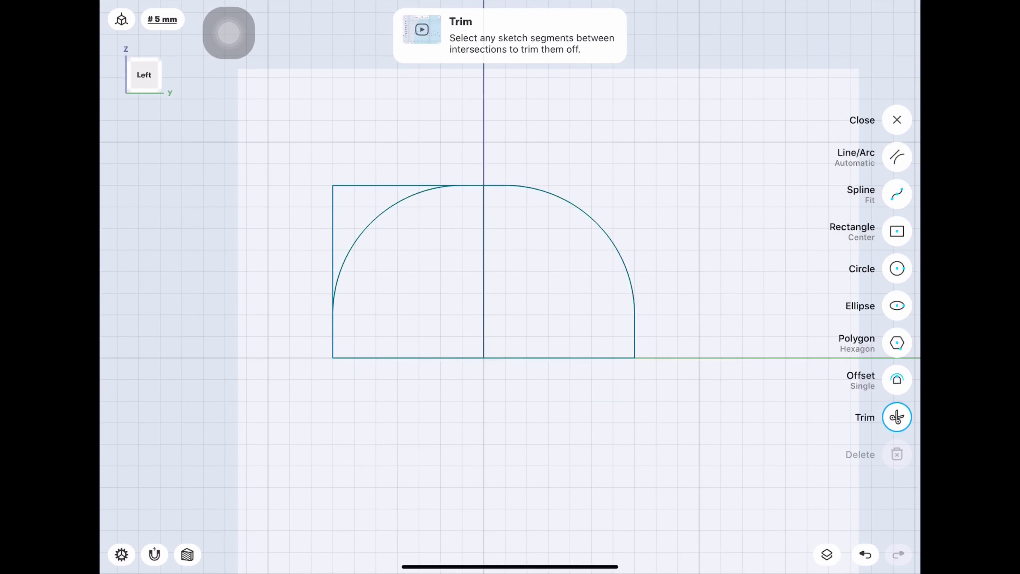
left_click(897, 157)
left_click(484, 257)
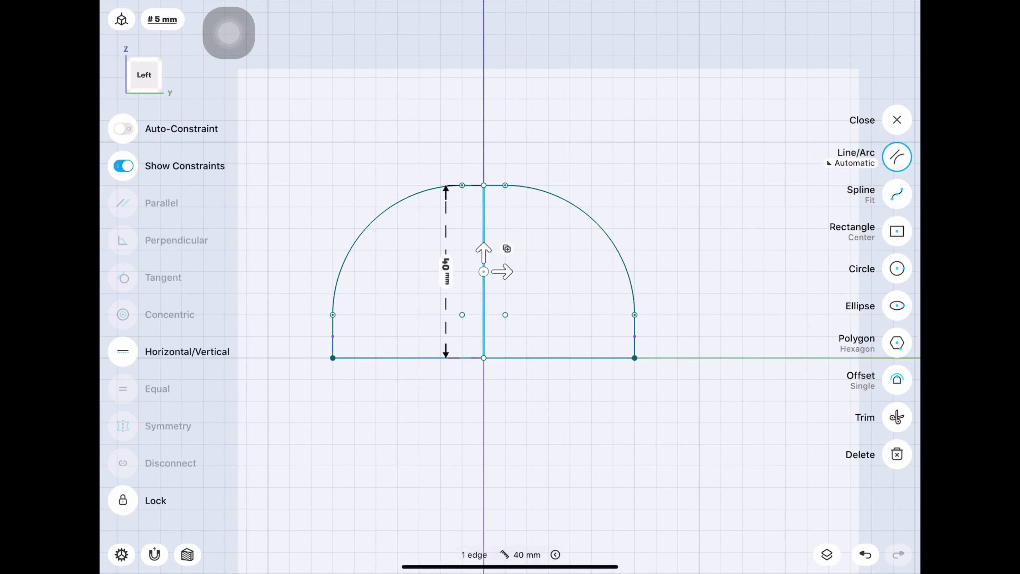
left_click(897, 454)
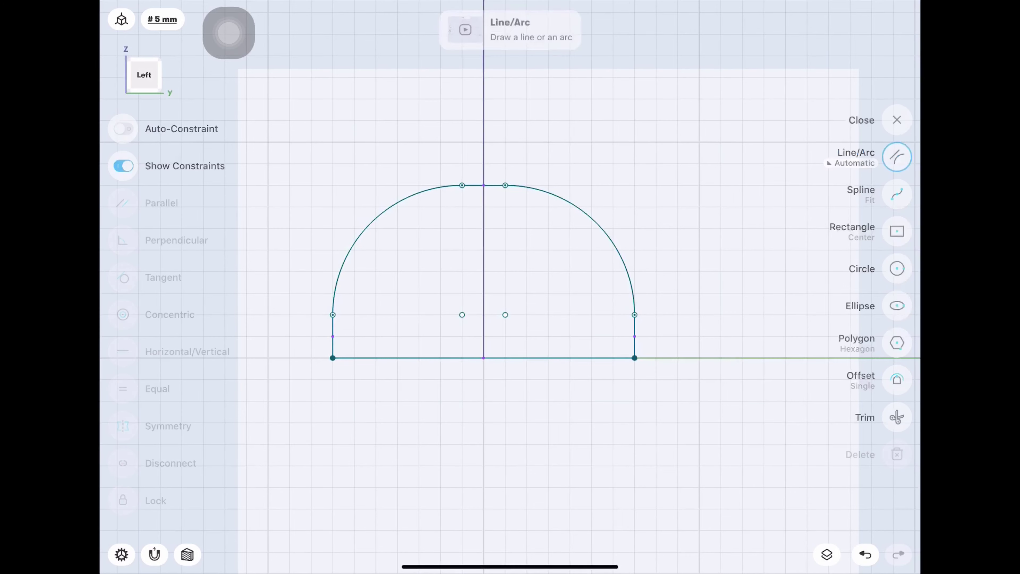
left_click(897, 119)
Step: Mirror the dome profile below the horizontal axis and select the middle horizontal line
left_click(897, 287)
left_click(897, 380)
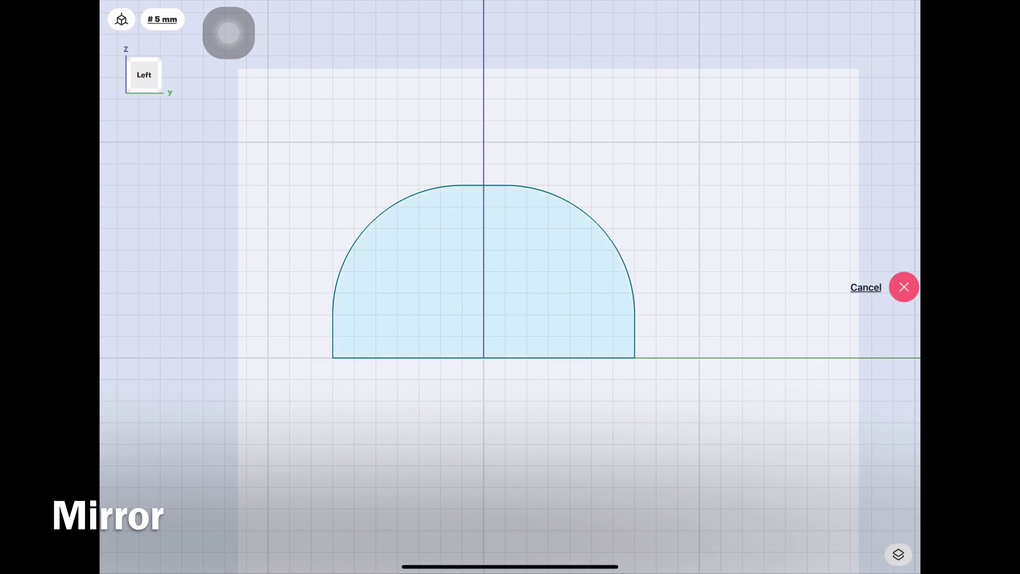
left_click(634, 338)
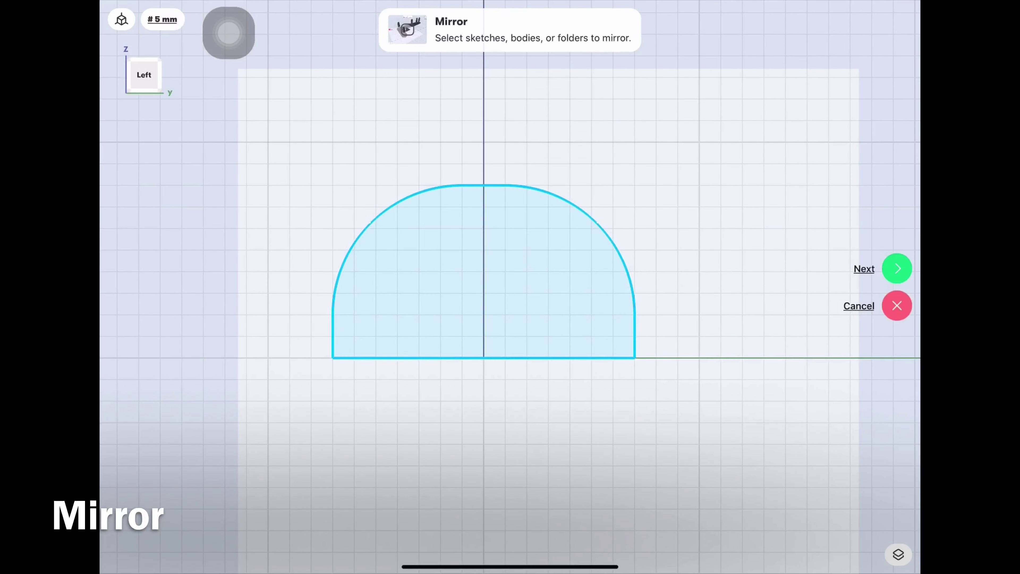
left_click(897, 268)
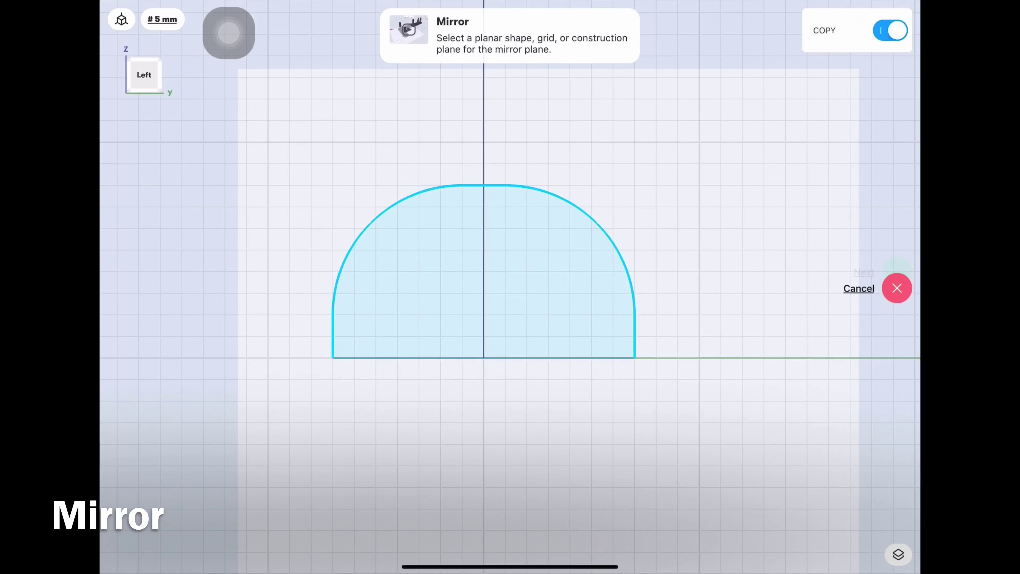
left_click(559, 357)
left_click(897, 267)
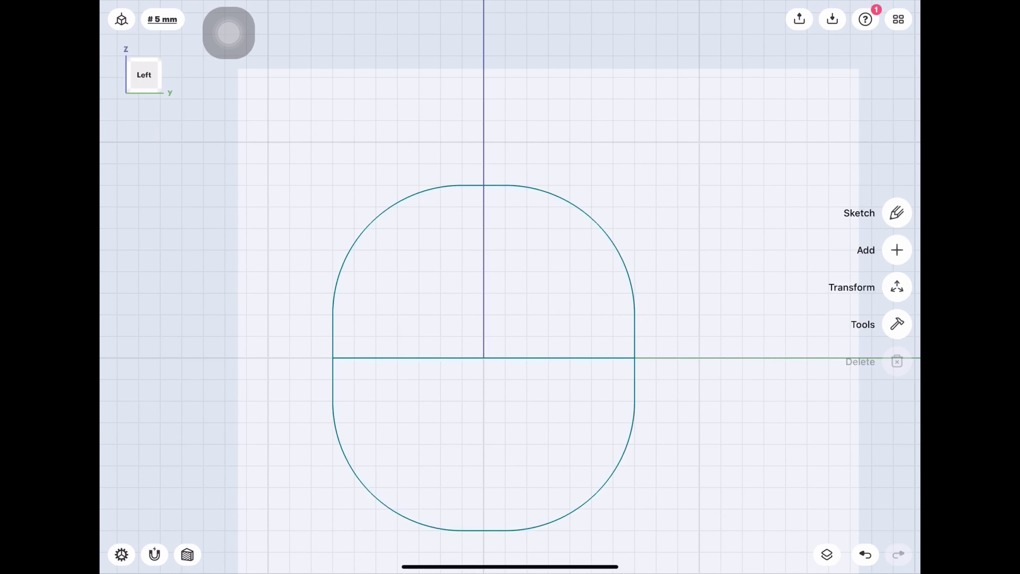
left_click(483, 358)
Step: Delete the middle line, then show Sketch planes 02 and 03 and hide Plane 02
key("Delete")
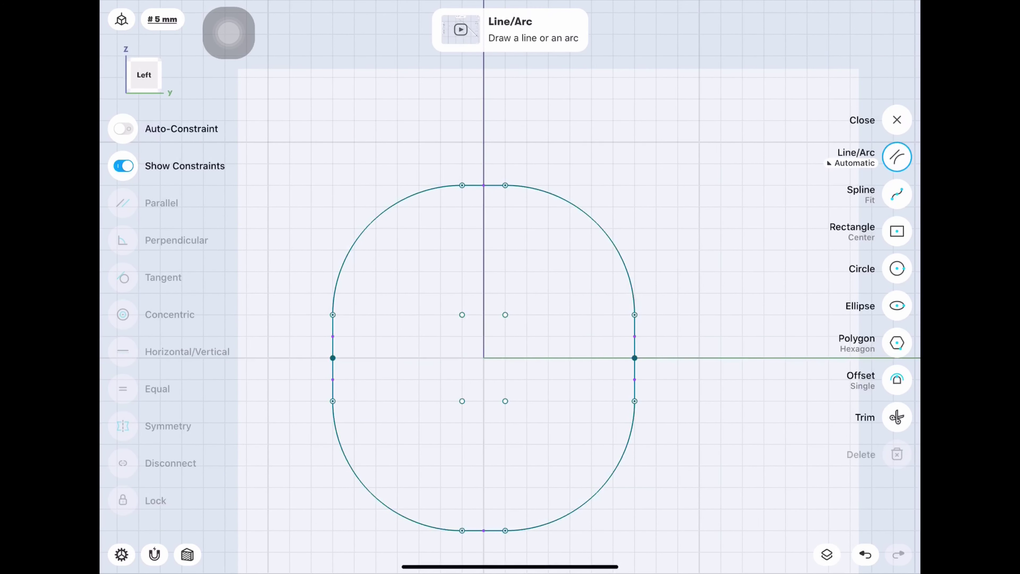
left_click(896, 120)
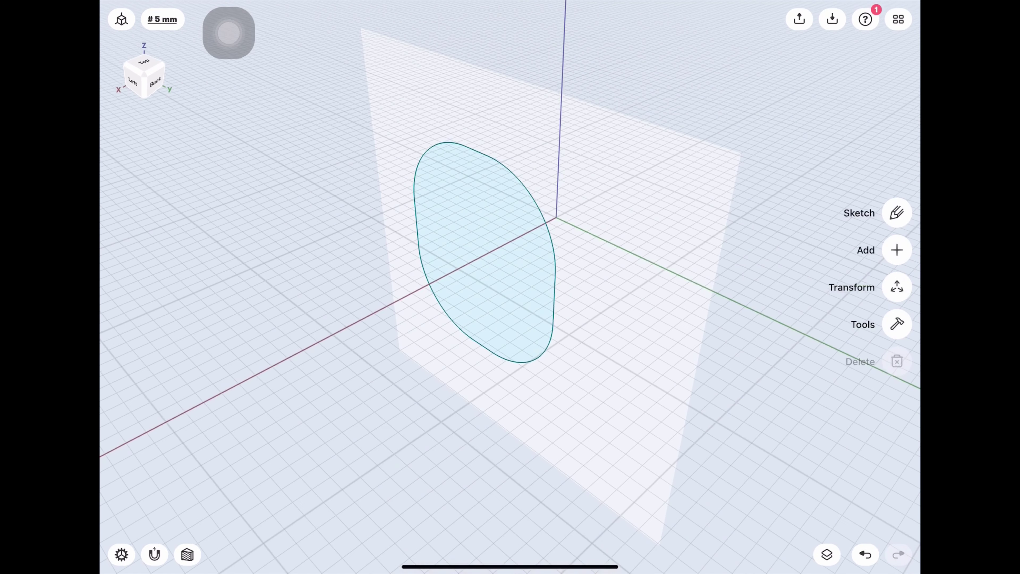
left_click(827, 554)
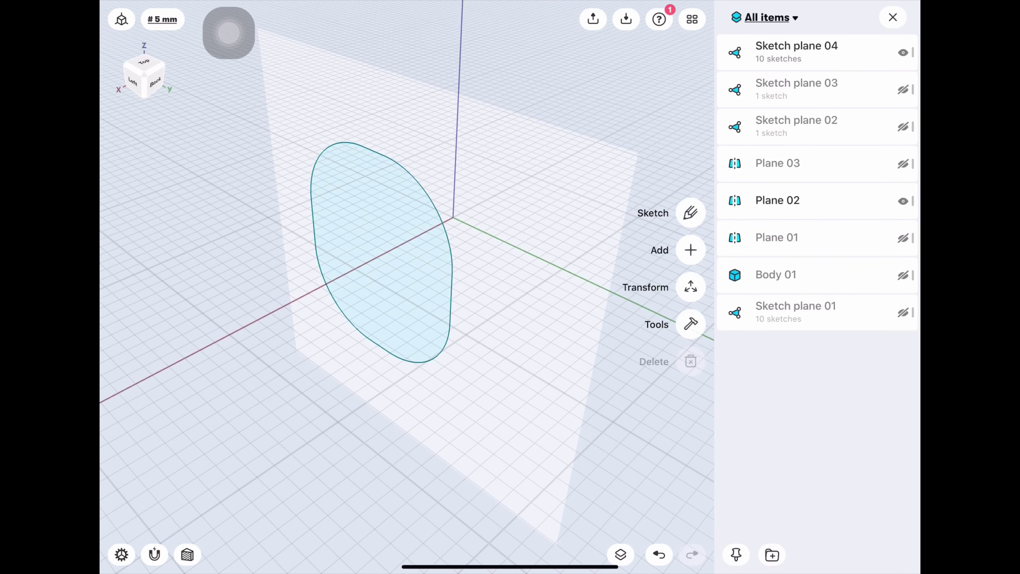
left_click(903, 89)
left_click(903, 126)
left_click(903, 201)
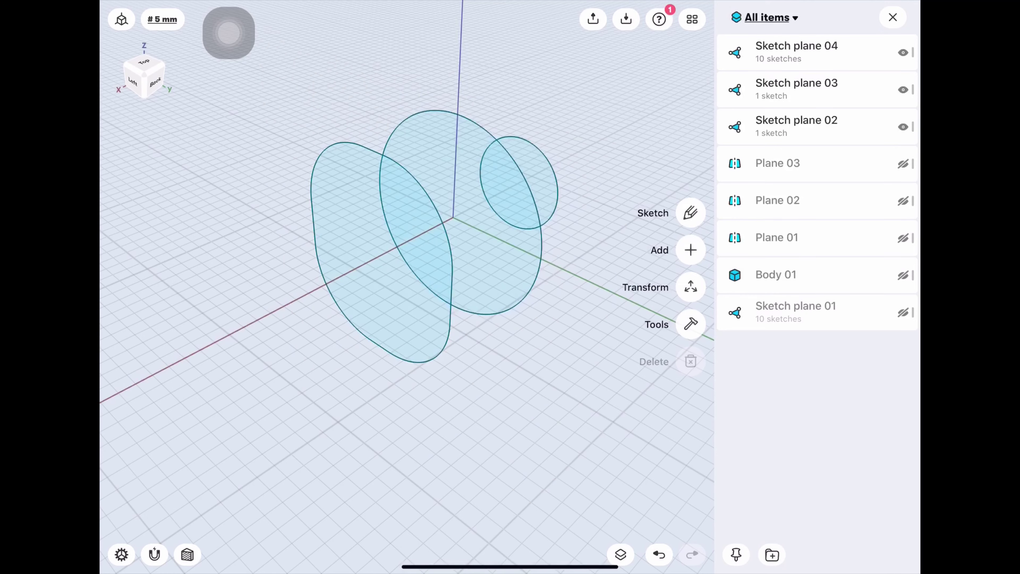
left_click(893, 17)
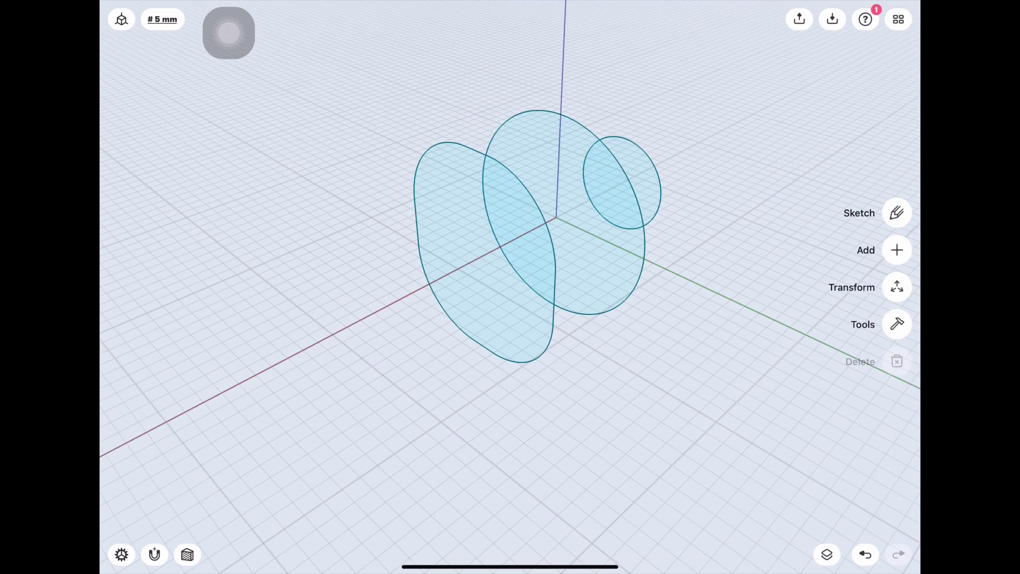
Step: Show the plate sketch with its hexagon and orbit to view all sketches together
left_click(133, 82)
left_click_drag(482, 281, 562, 361)
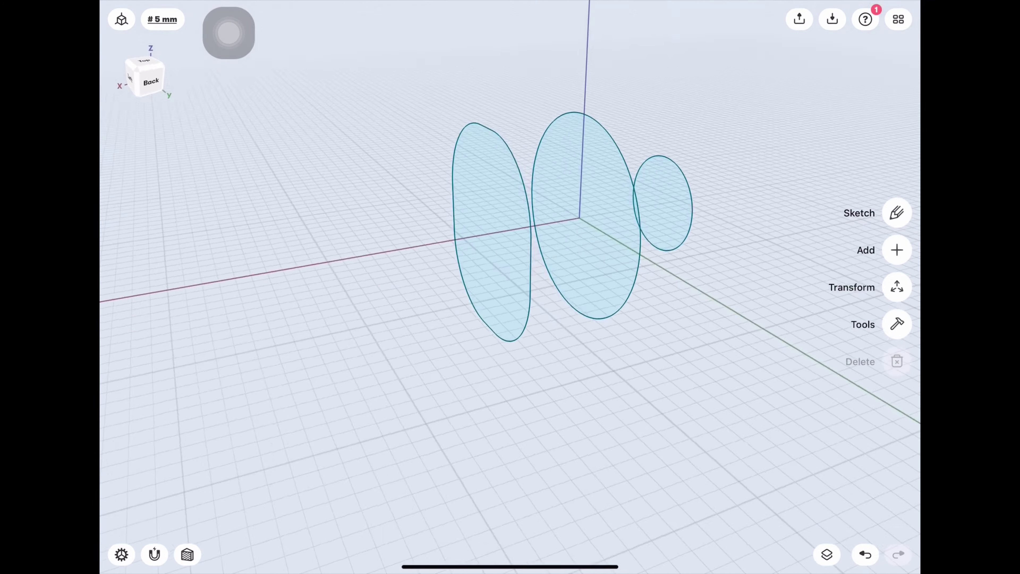
left_click(826, 554)
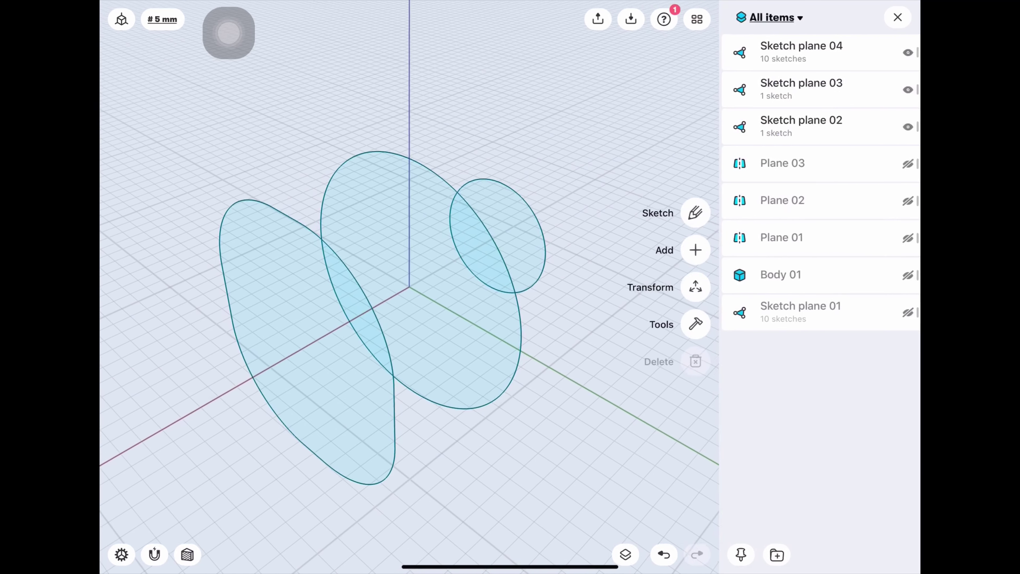
left_click(903, 312)
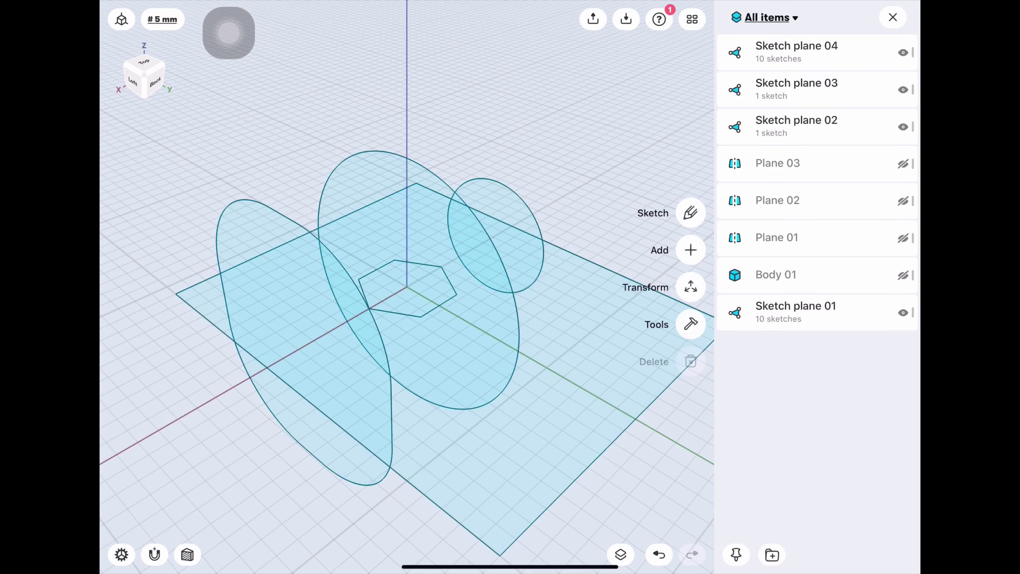
left_click(893, 17)
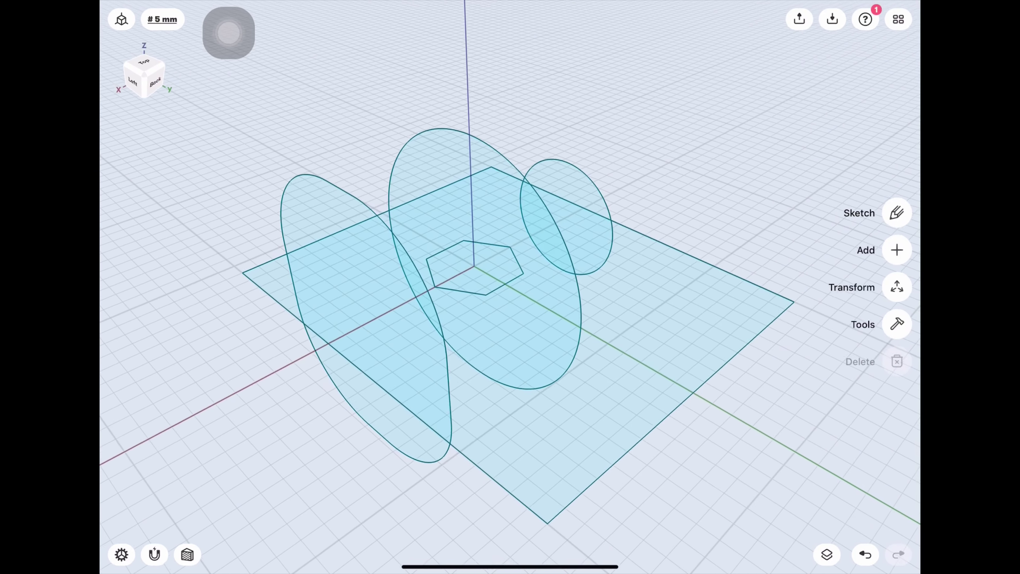
mouse_move(481, 281)
left_mouse_down()
mouse_move(643, 250)
mouse_move(522, 322)
mouse_move(486, 285)
left_mouse_up()
mouse_move(482, 321)
left_mouse_down()
mouse_move(482, 361)
mouse_move(474, 328)
left_mouse_up()
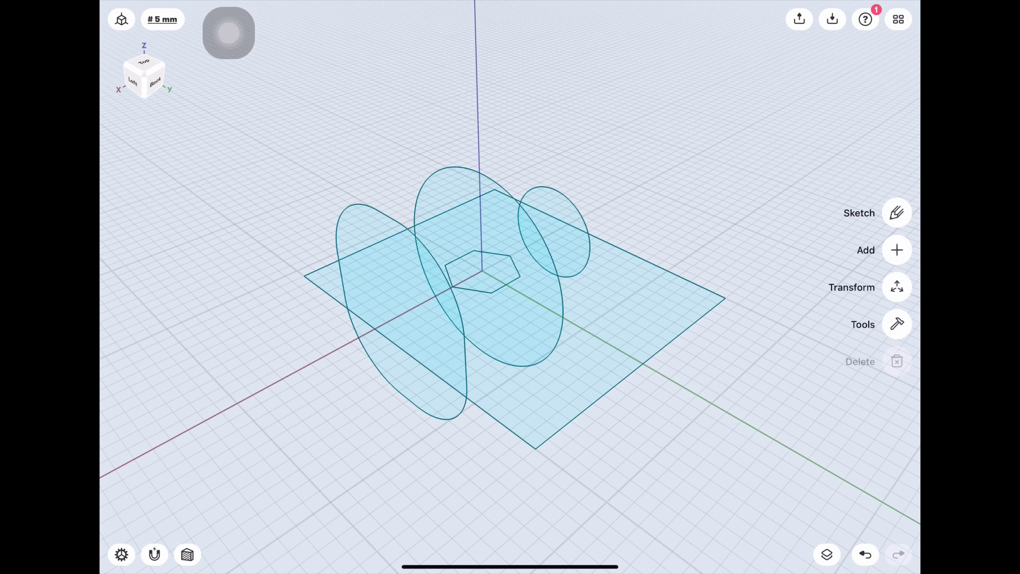
left_click(827, 554)
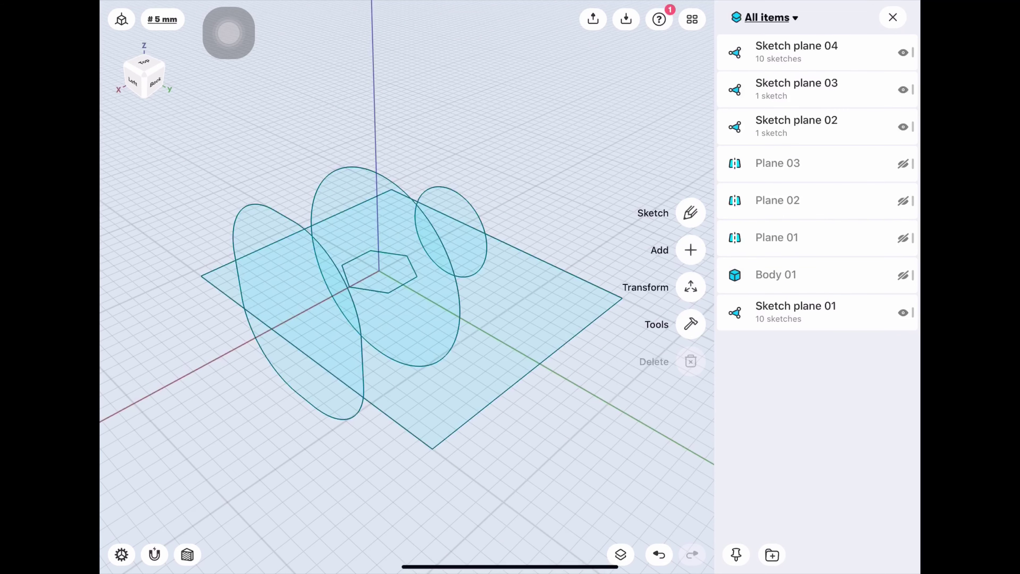
Step: Hide the Sketch plane 02, 03 and 04 profiles
left_click(903, 52)
left_click(803, 90)
left_click(903, 126)
left_click(903, 89)
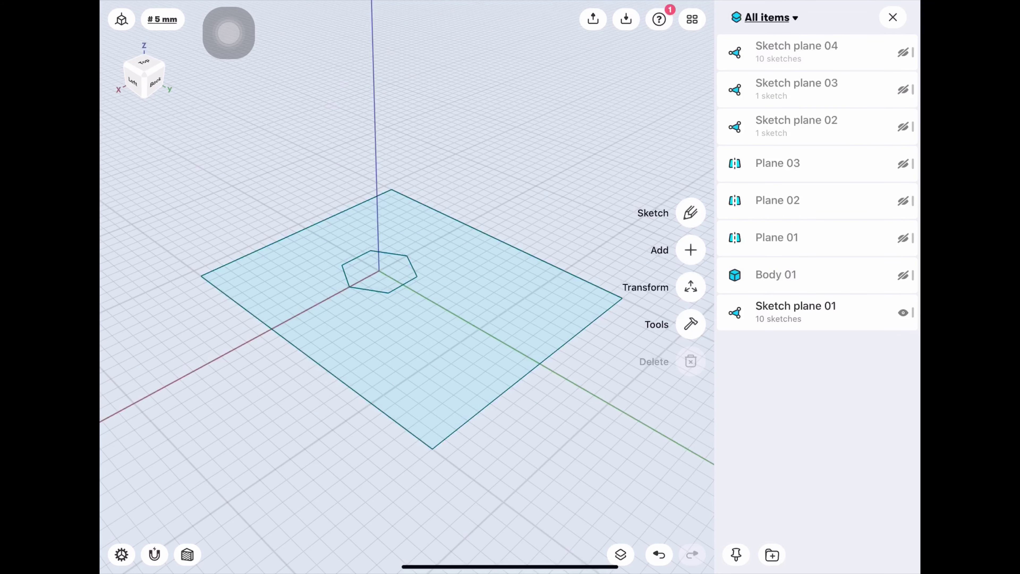
left_click(620, 555)
Step: Extrude the plate sketch 10 mm downward into a solid slab
left_click(480, 269)
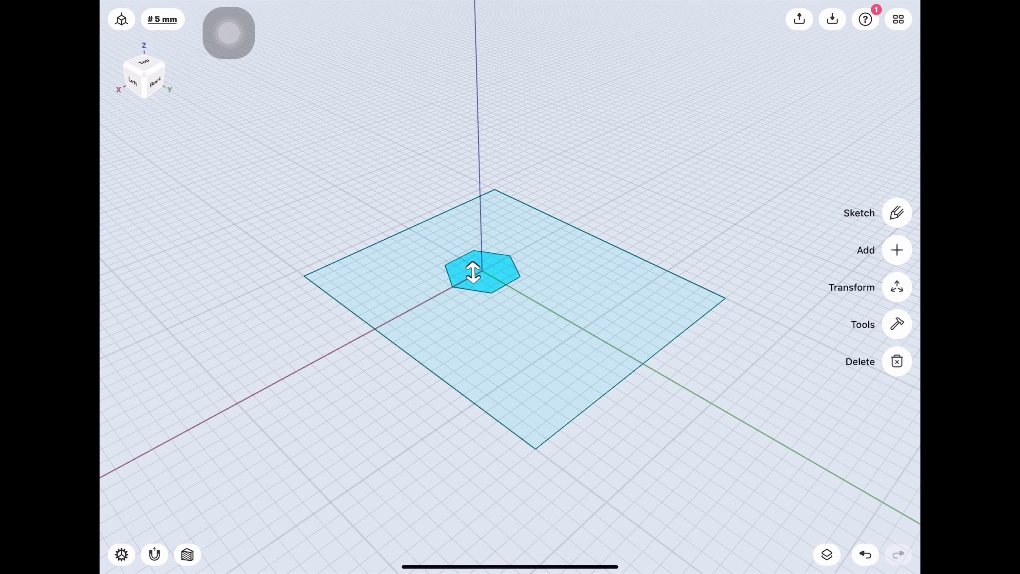
left_click(502, 331)
left_click_drag(502, 331, 502, 361)
left_click(502, 342)
key("BackSpace")
type("1")
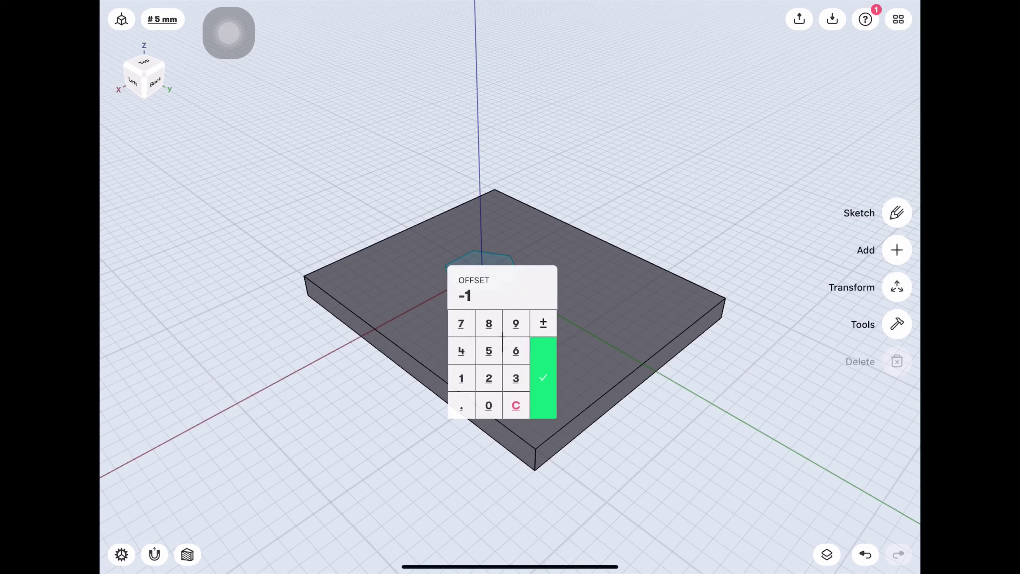
type("0")
left_click(542, 388)
left_click(826, 555)
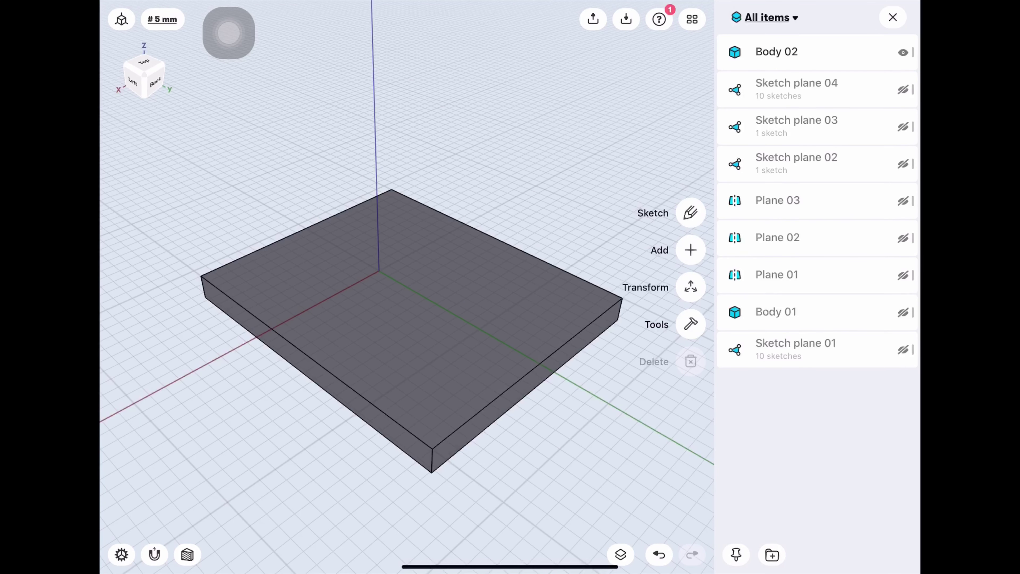
Step: Show the Sketch plane 03 and 04 profiles and hide the slab body
left_click(903, 89)
left_click(902, 126)
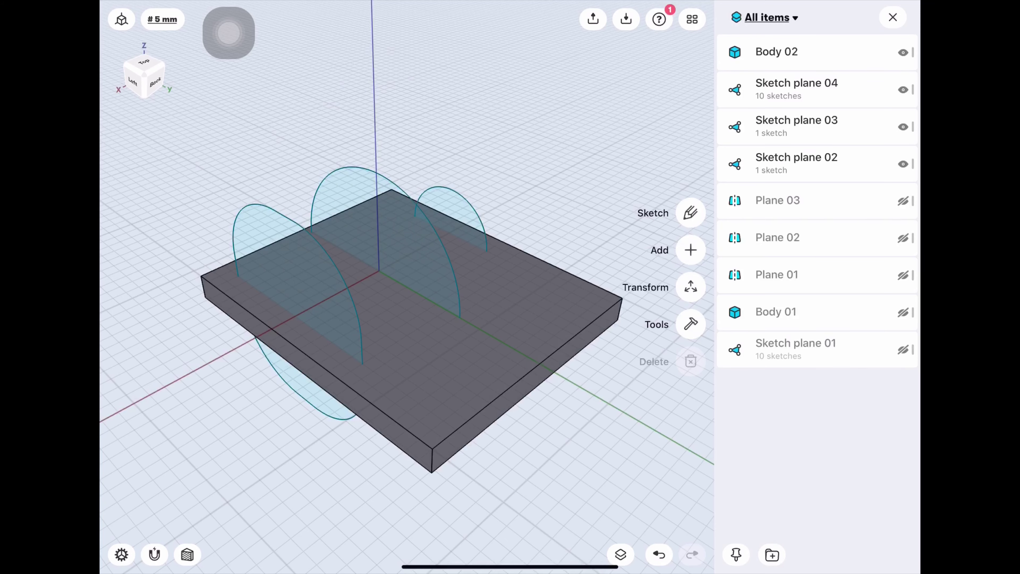
left_click(903, 52)
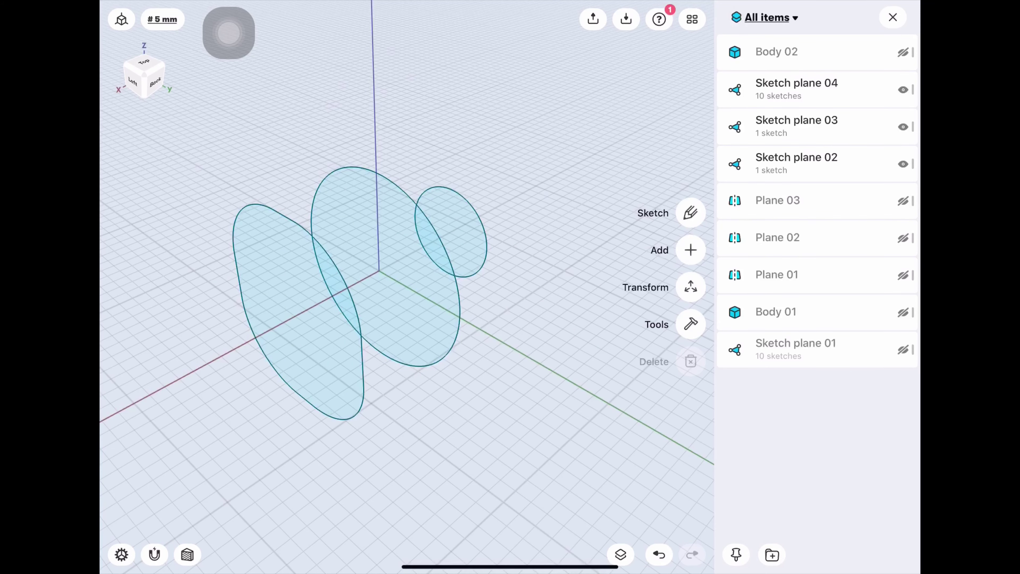
left_click(892, 18)
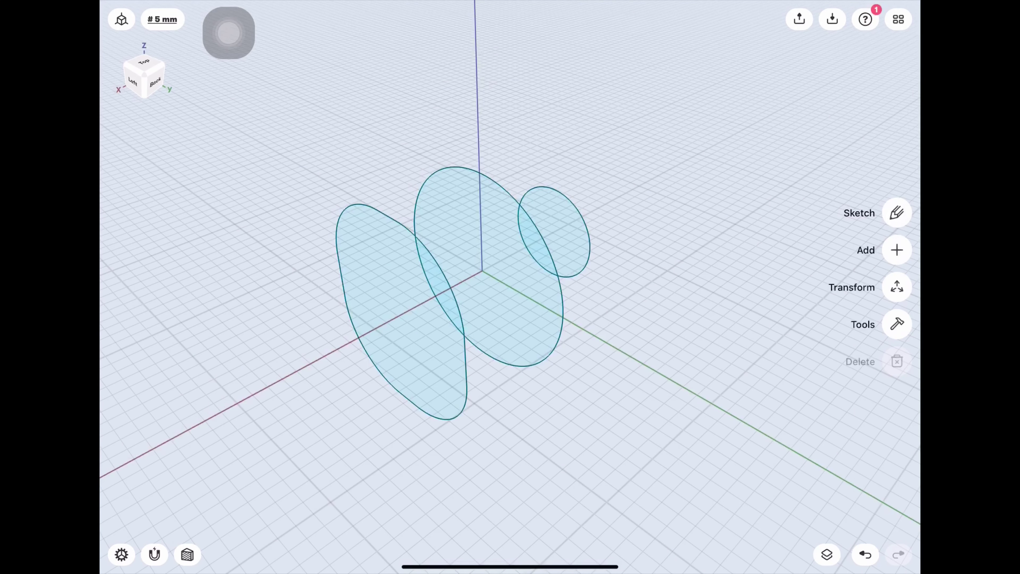
Step: Loft through the three curved profiles to create the domed solid Body 03
left_click(897, 324)
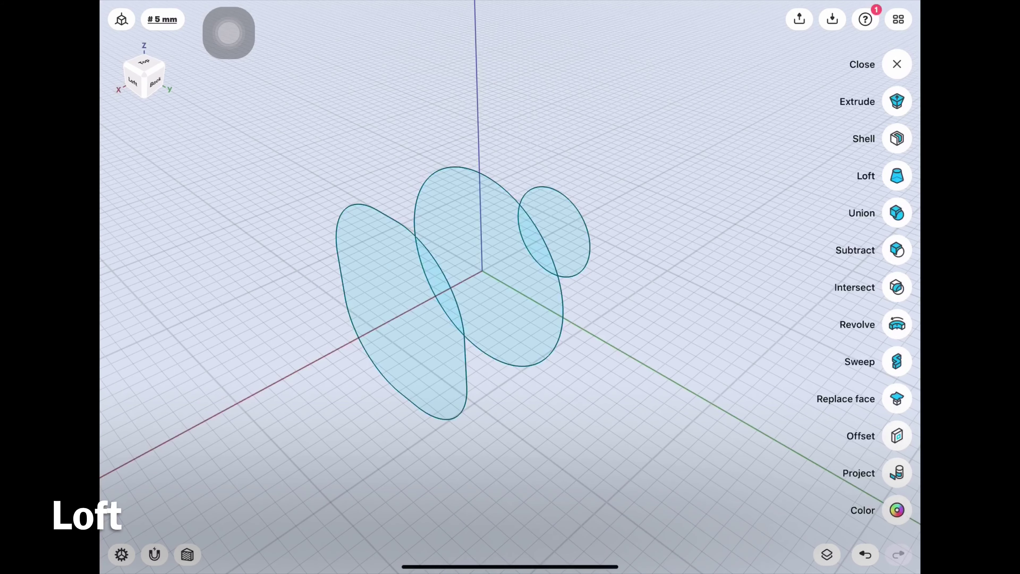
left_click(897, 175)
left_click(553, 231)
left_click(522, 301)
left_click(374, 313)
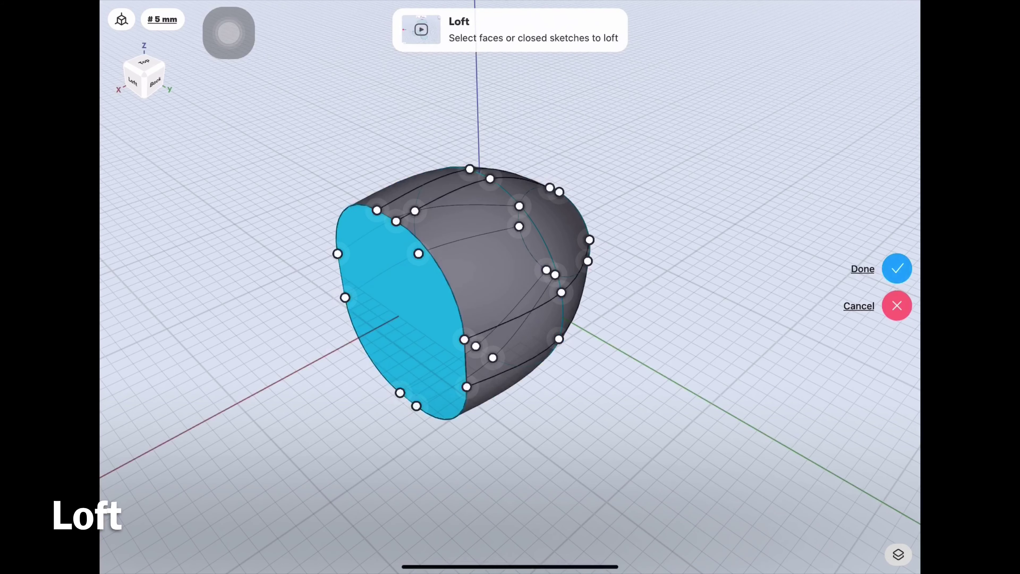
left_click_drag(683, 281, 241, 282)
mouse_move(522, 281)
left_mouse_down()
mouse_move(643, 281)
mouse_move(543, 289)
mouse_move(582, 306)
mouse_move(543, 297)
left_mouse_up()
left_click(897, 268)
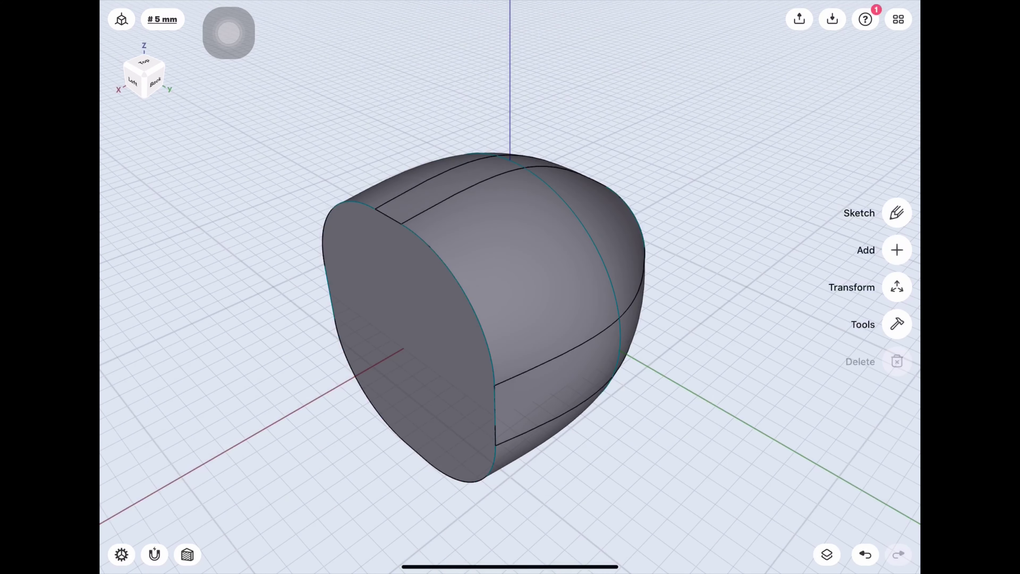
left_click(827, 555)
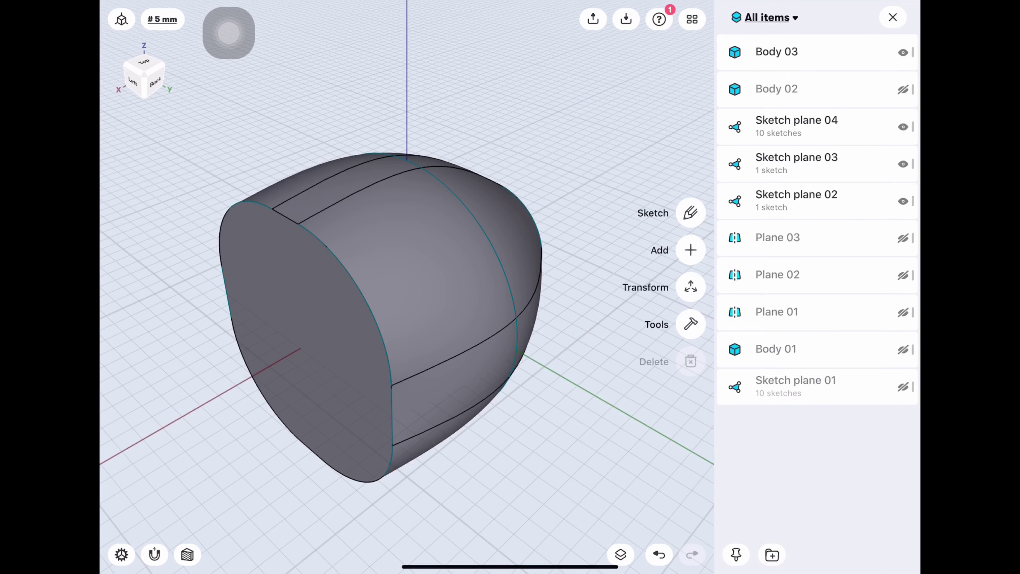
Step: Show the slab again and union it with the domed solid
left_click(903, 89)
left_click(893, 17)
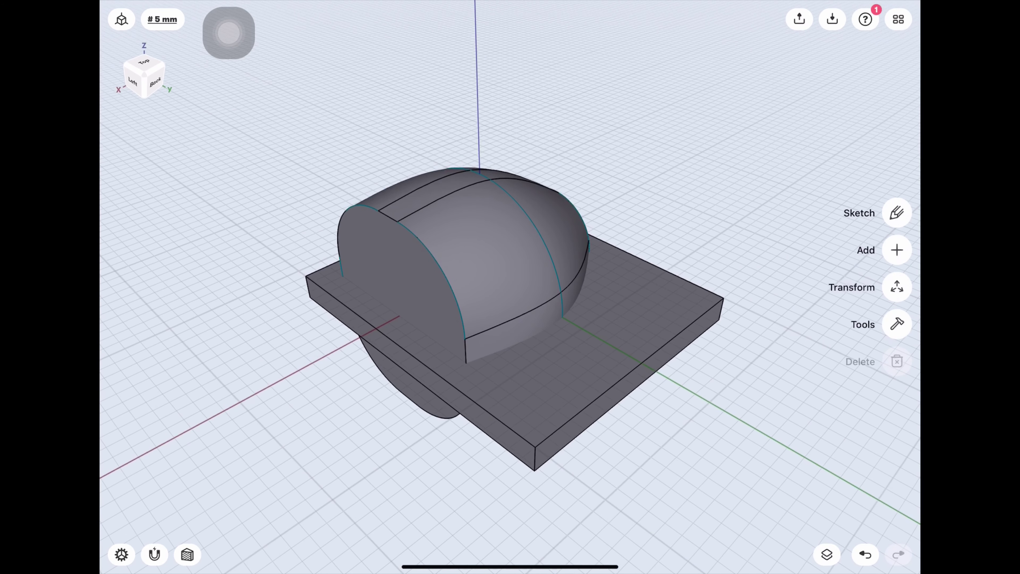
left_click(827, 555)
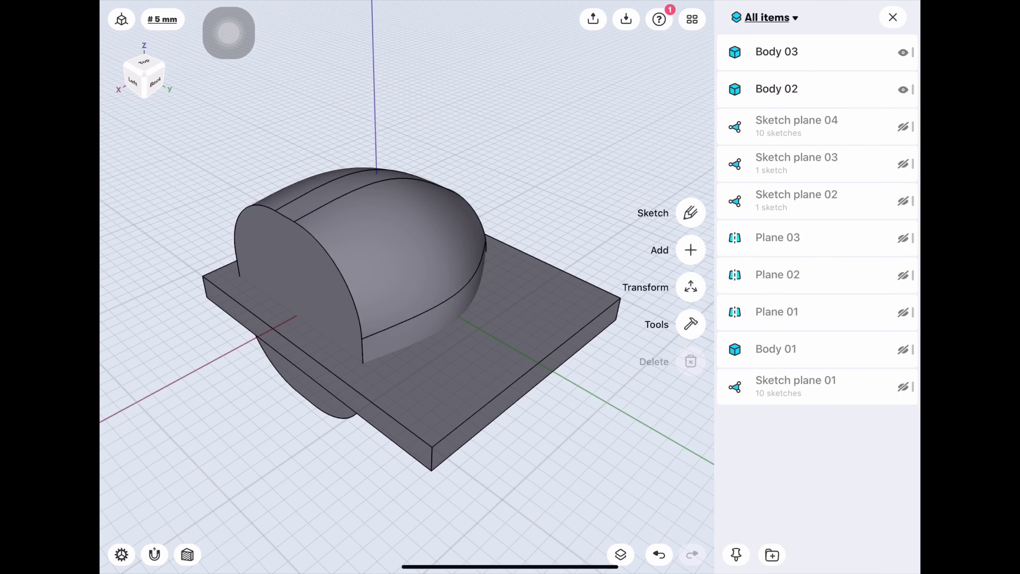
left_click(893, 17)
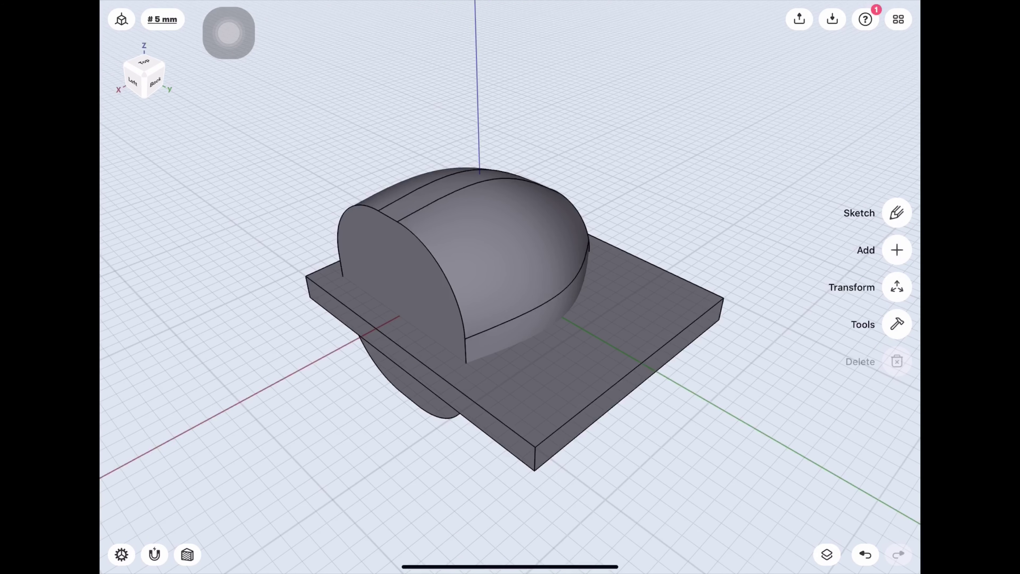
left_click(896, 324)
left_click(896, 212)
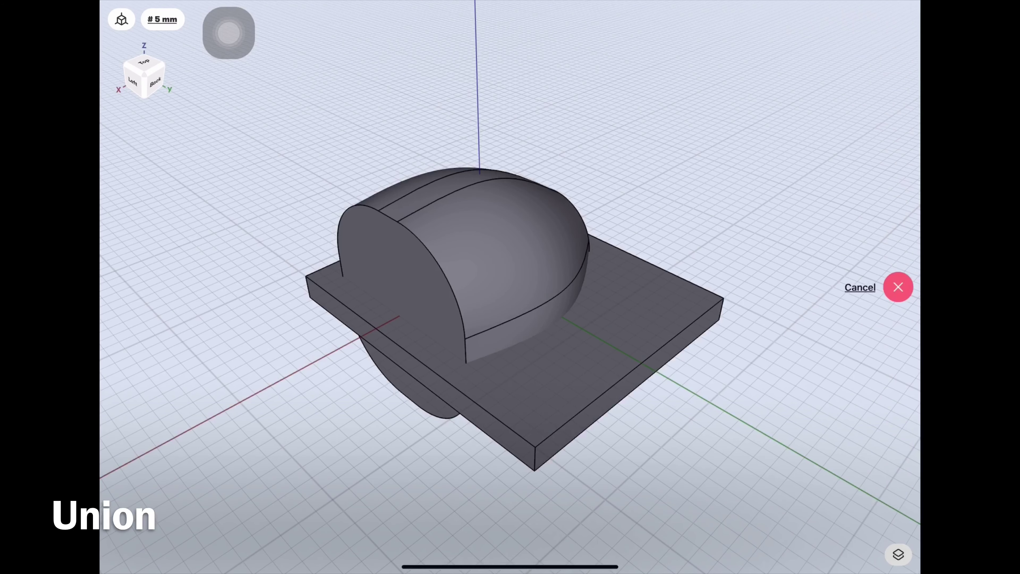
left_click(643, 361)
left_click(462, 261)
left_click(897, 268)
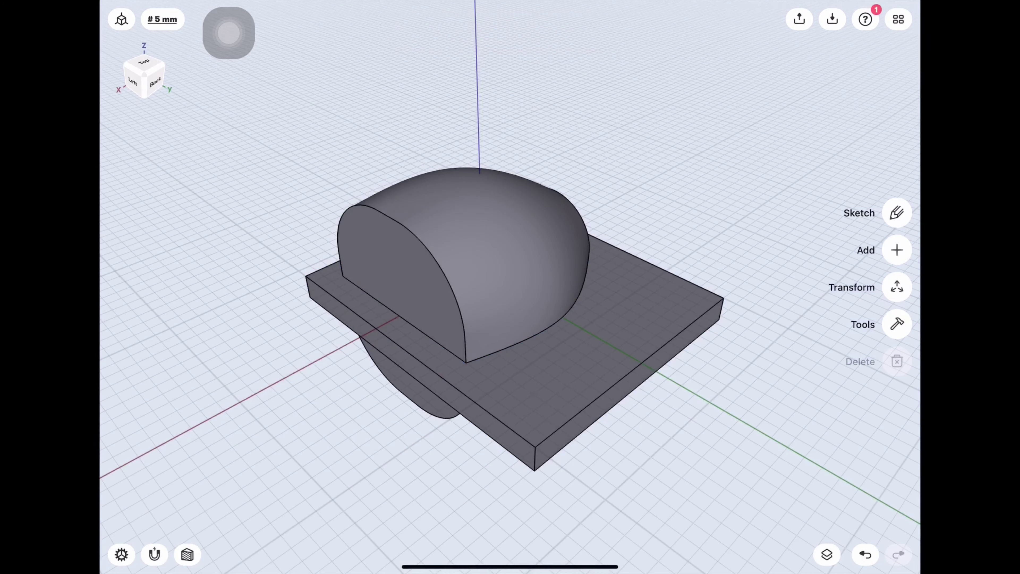
Step: Push the lower half-disc face on the underside inward to trim it
left_click_drag(510, 402, 510, 201)
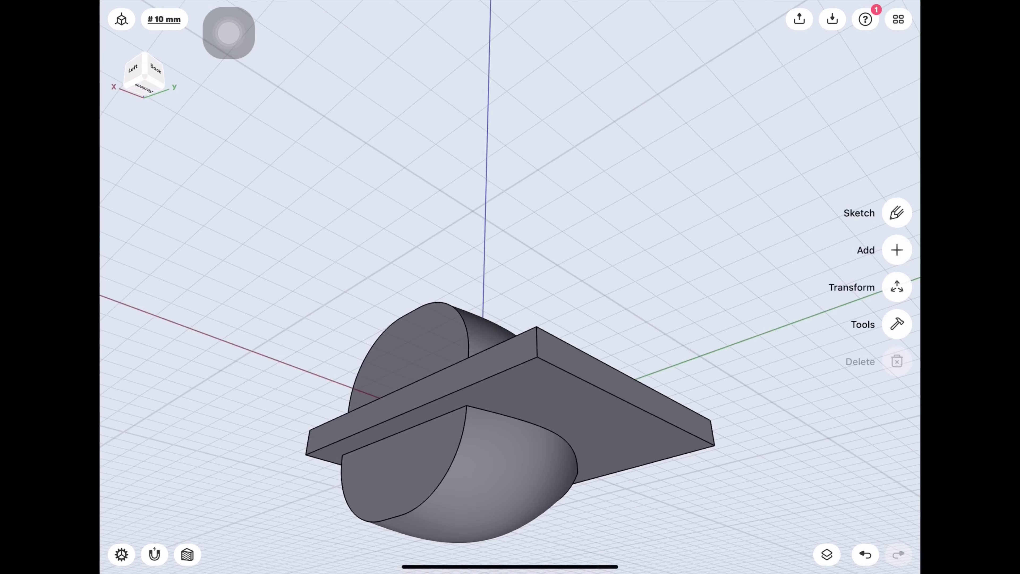
left_click(401, 470)
left_click_drag(398, 460, 526, 499)
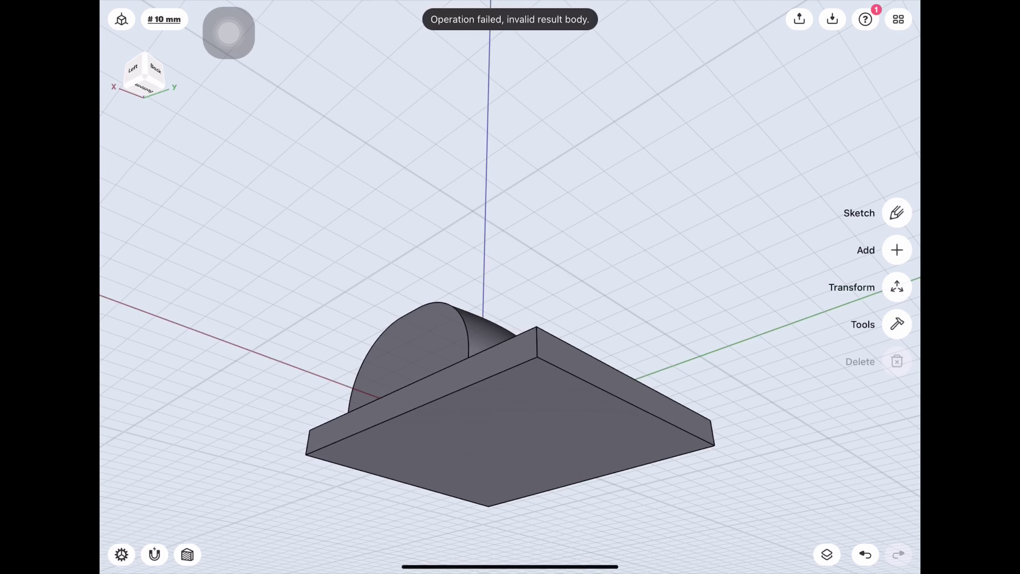
left_click_drag(510, 201, 510, 442)
left_click_drag(510, 362, 570, 329)
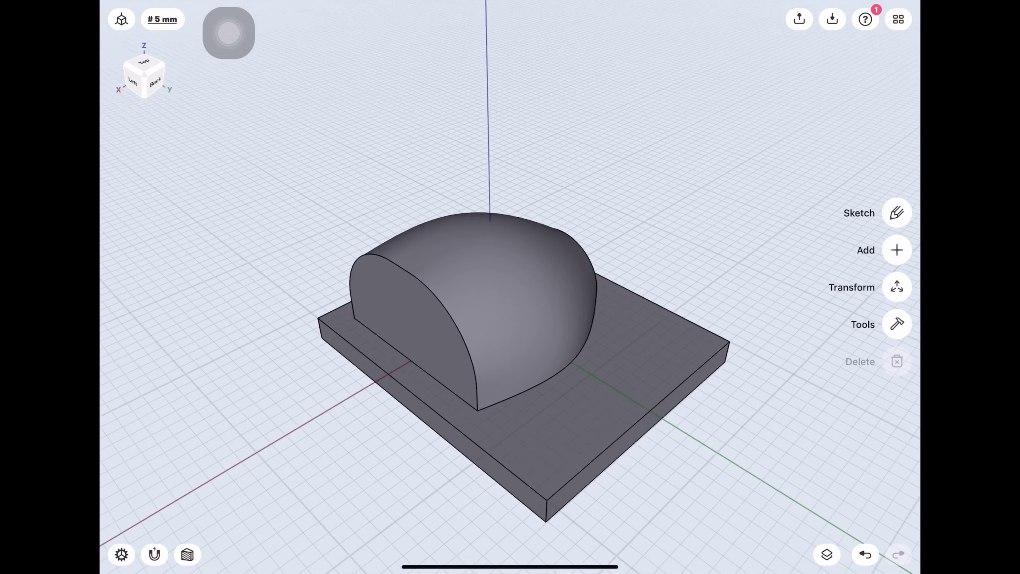
Step: Copy the whole body 100 mm straight up
scroll(522, 362, "down", 3)
double_click(558, 352)
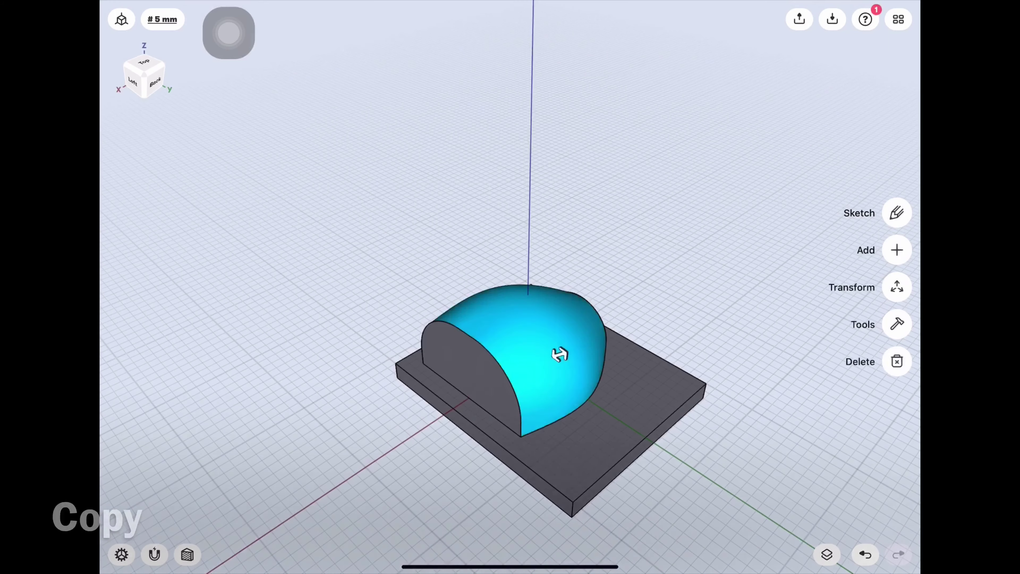
mouse_move(549, 313)
left_mouse_down()
mouse_move(555, 98)
mouse_move(558, 117)
left_mouse_up()
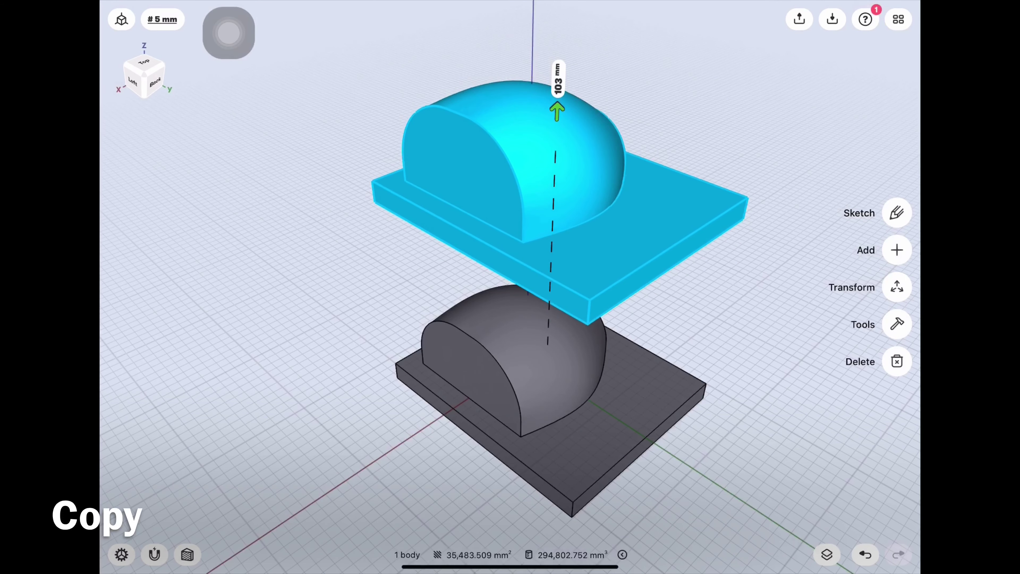
left_click(558, 73)
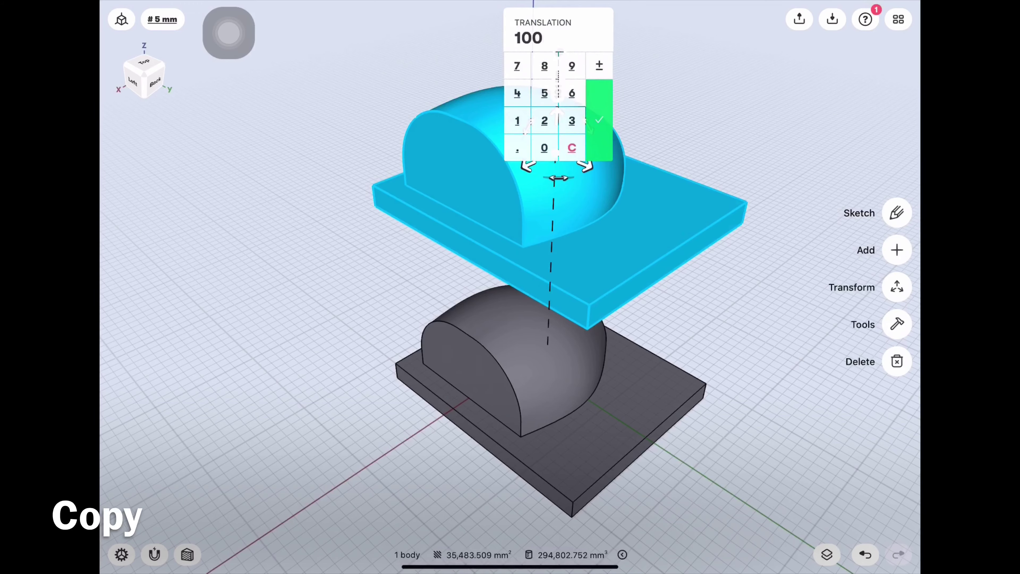
left_click(599, 120)
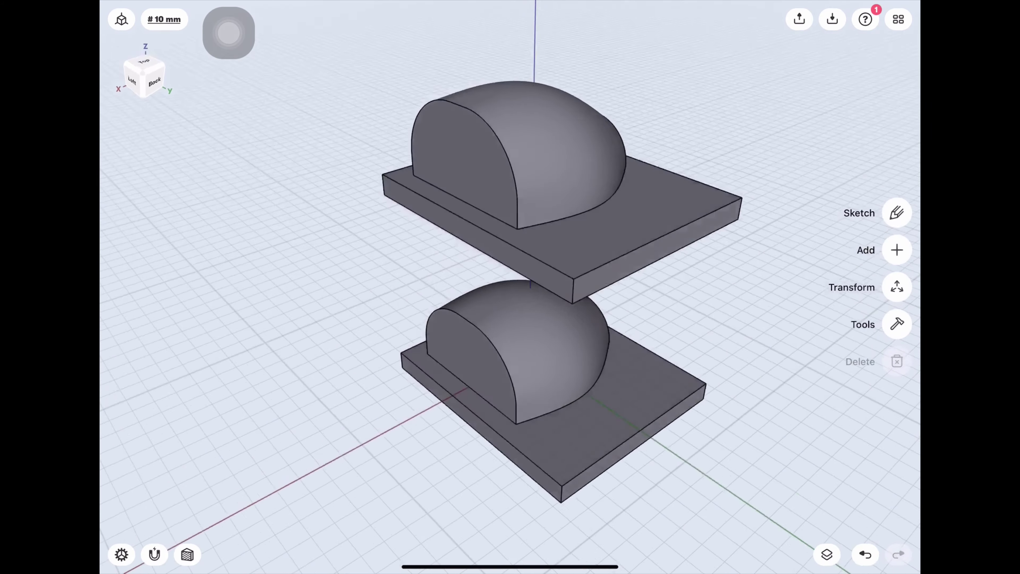
Step: Offset the original's dome face inward by -7 mm and orbit to view both bodies
left_click(553, 337)
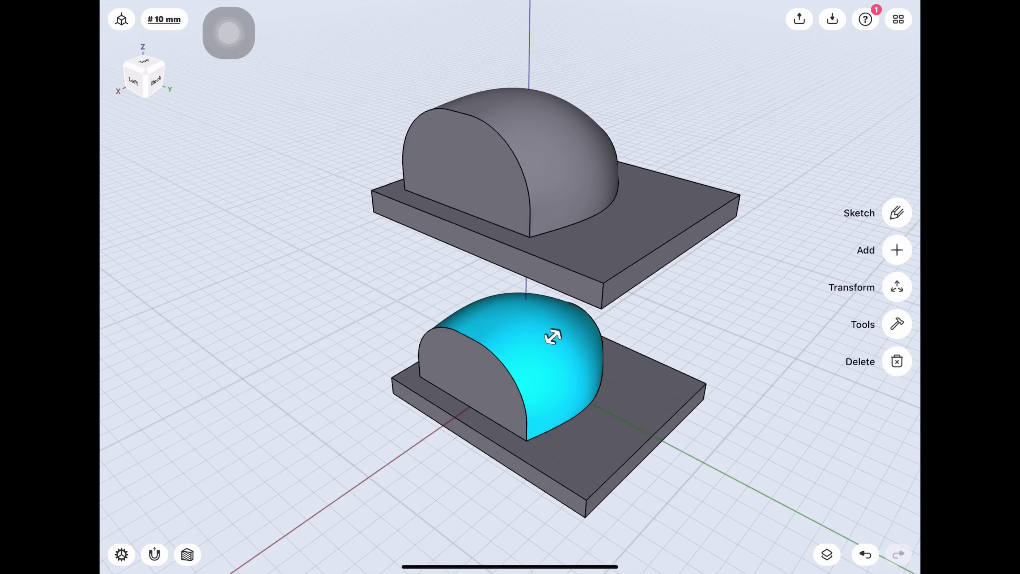
left_click_drag(553, 337, 540, 348)
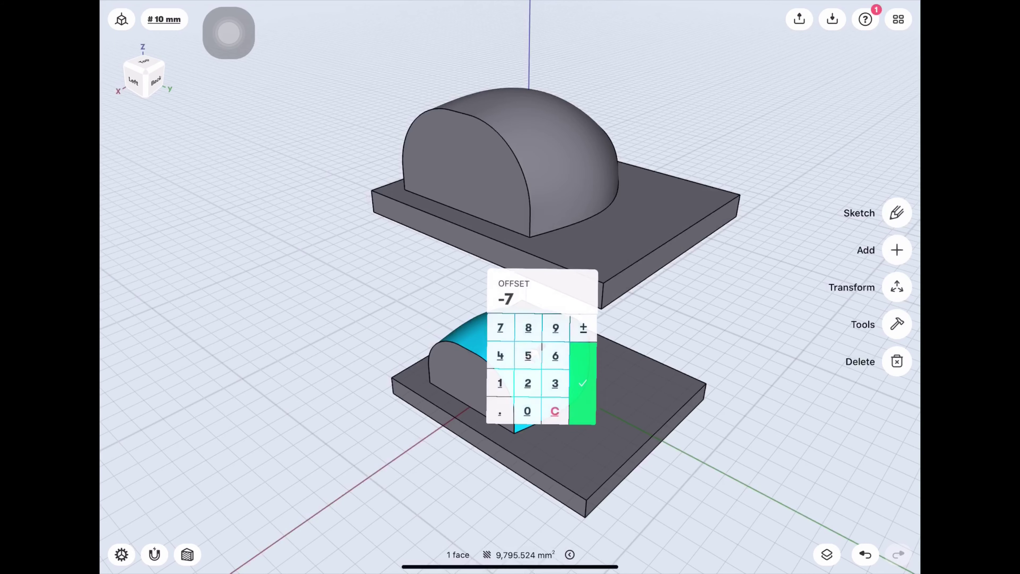
left_click(542, 346)
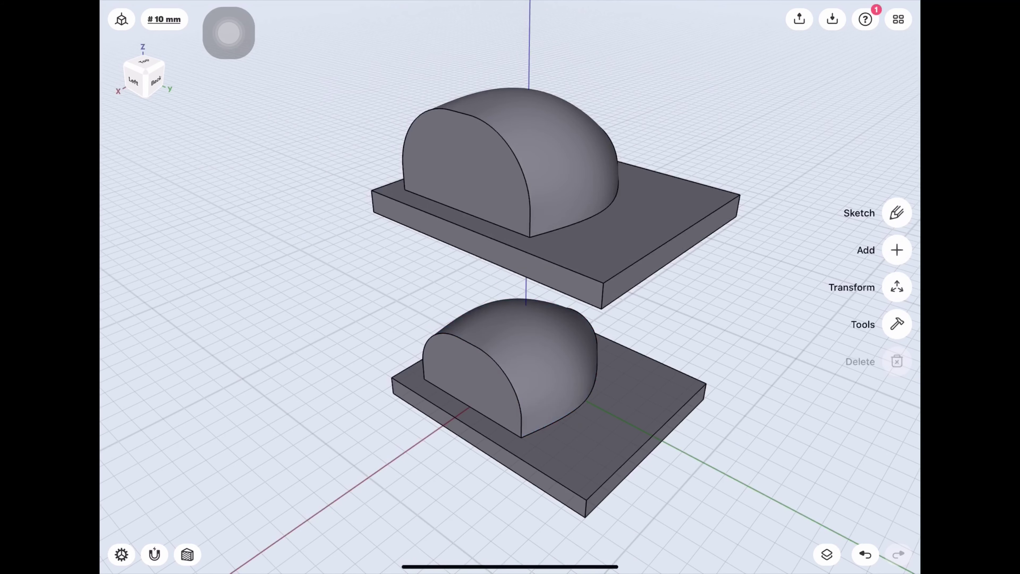
left_click_drag(542, 347, 422, 353)
left_click_drag(361, 442, 522, 382)
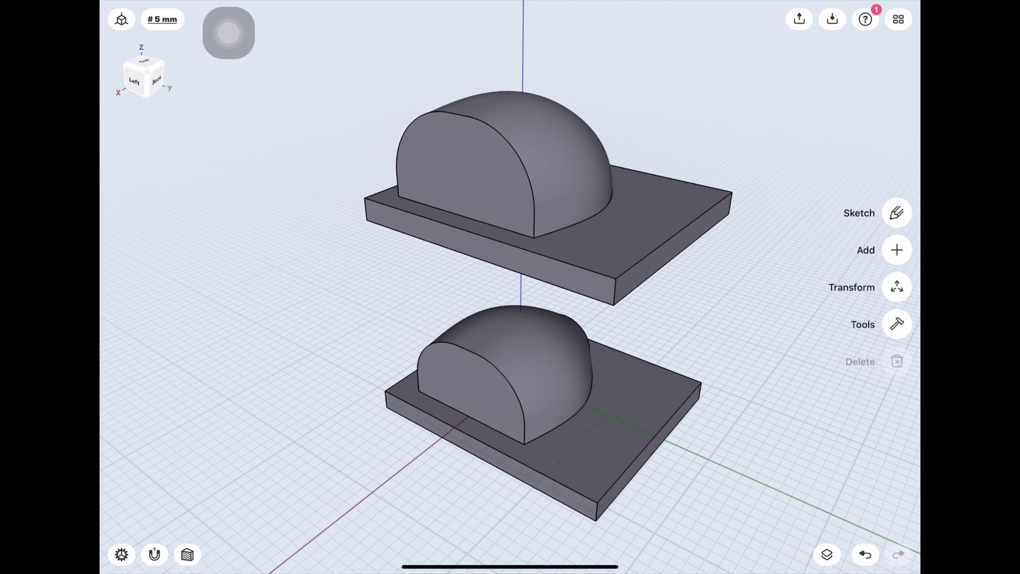
left_click_drag(402, 462, 542, 401)
Step: Hide both bodies, show Sketch plane 01, and extrude the hexagon about 168 mm upward
left_click(827, 554)
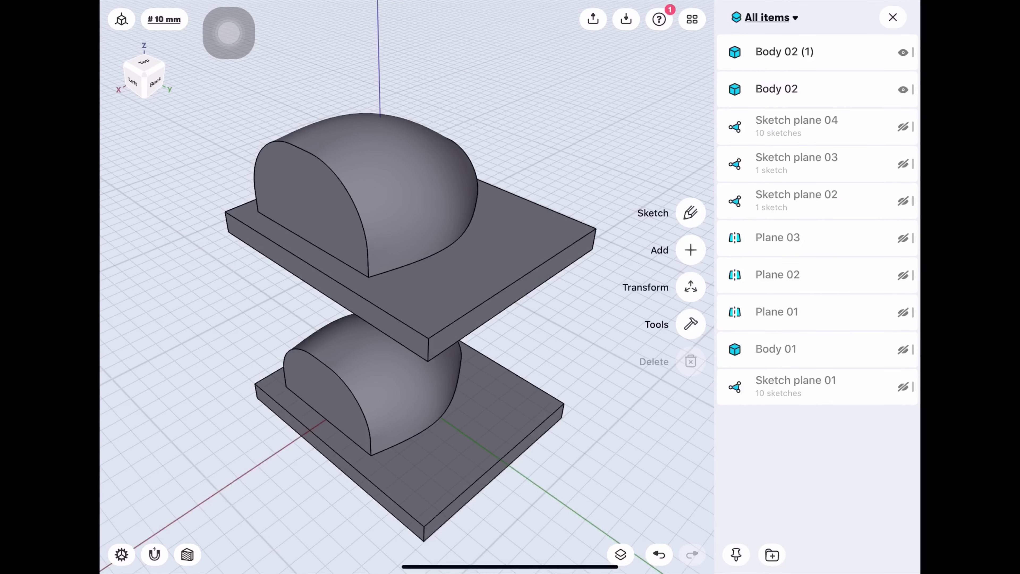
left_click(903, 89)
left_click(903, 52)
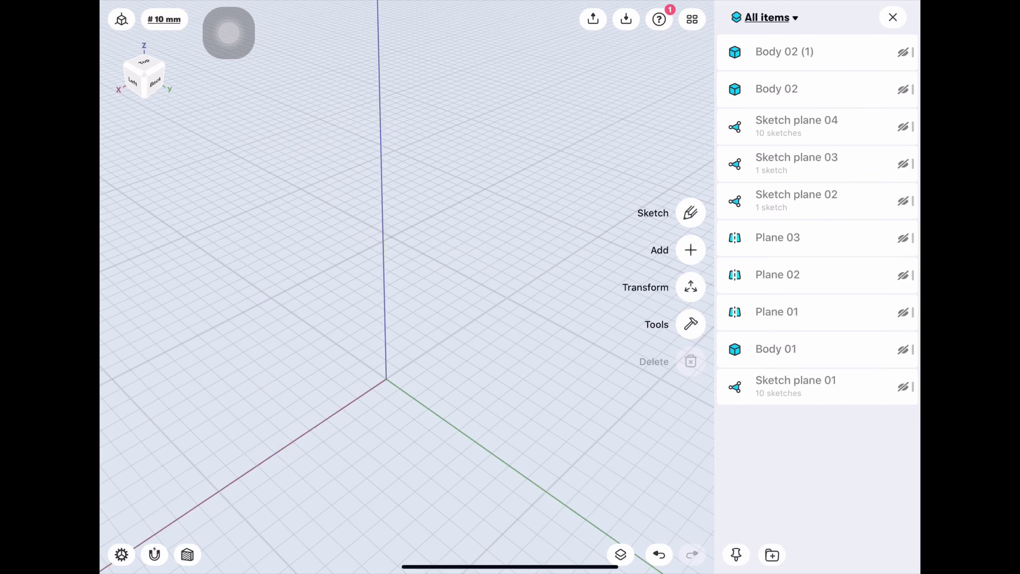
left_click(903, 386)
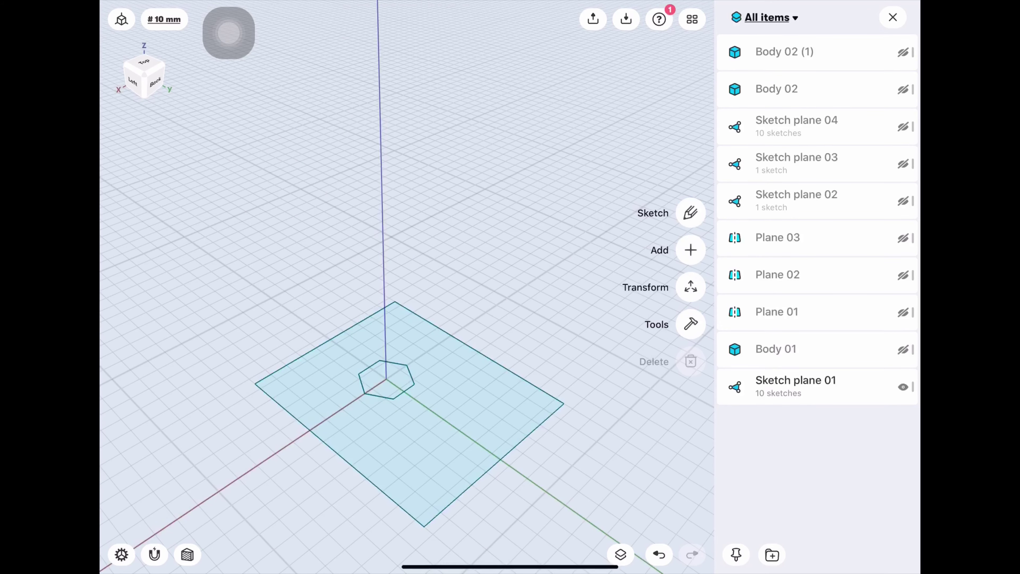
left_click(620, 555)
left_click(489, 380)
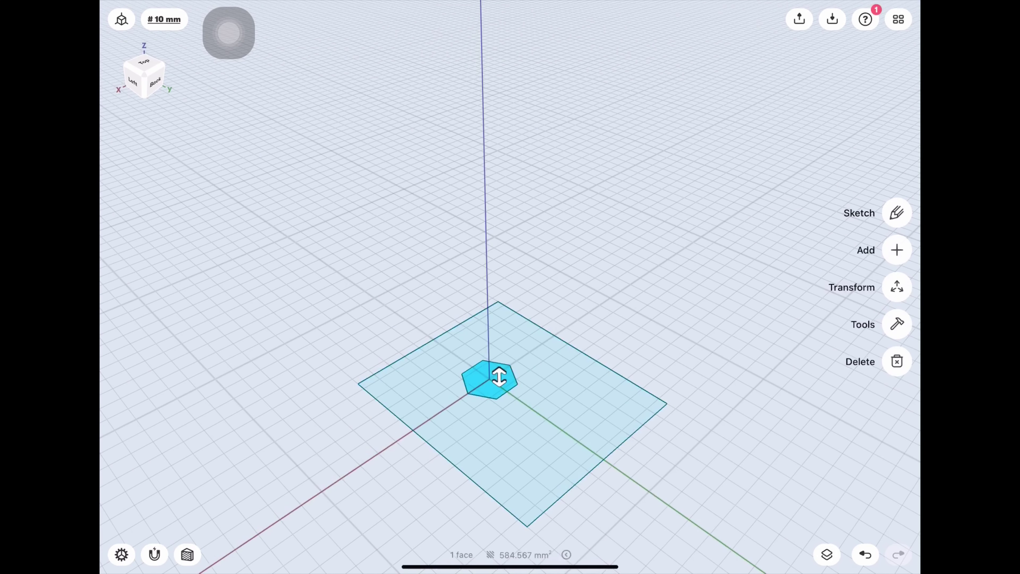
left_click_drag(500, 377, 495, 31)
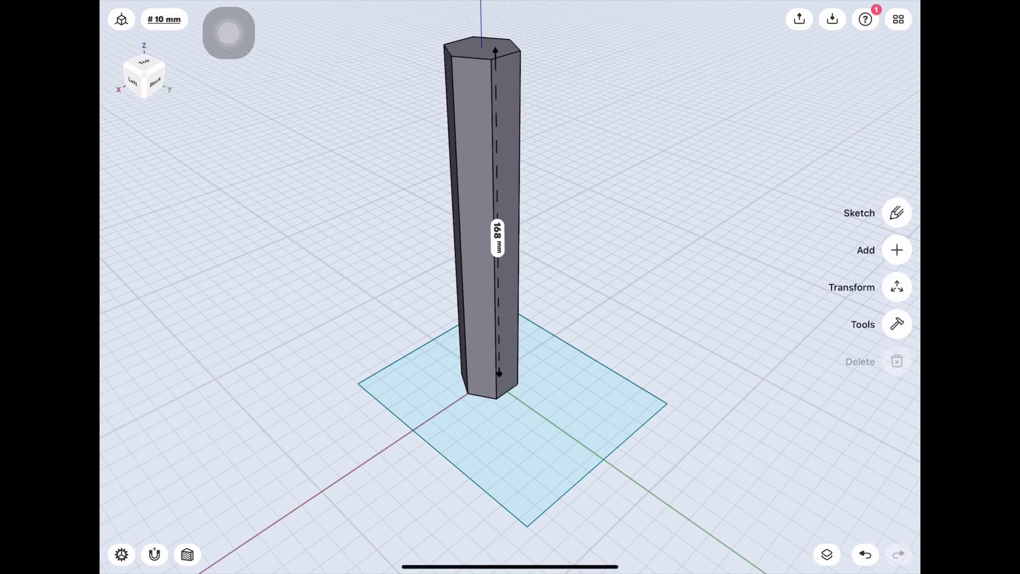
Step: Show Body 02 and Body 02 (1) again and view the model from below
left_click(826, 554)
left_click(903, 89)
left_click(903, 126)
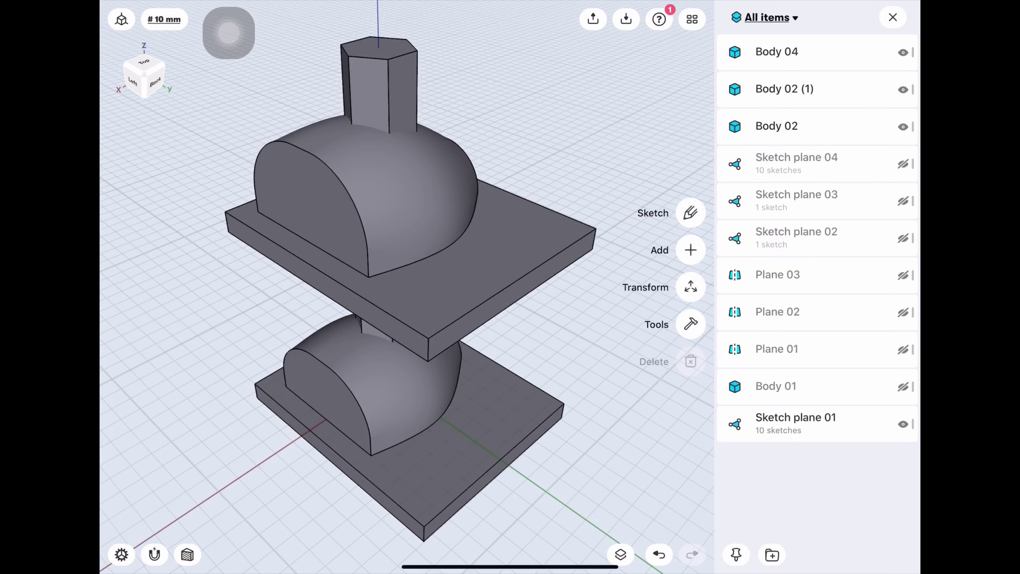
left_click(892, 17)
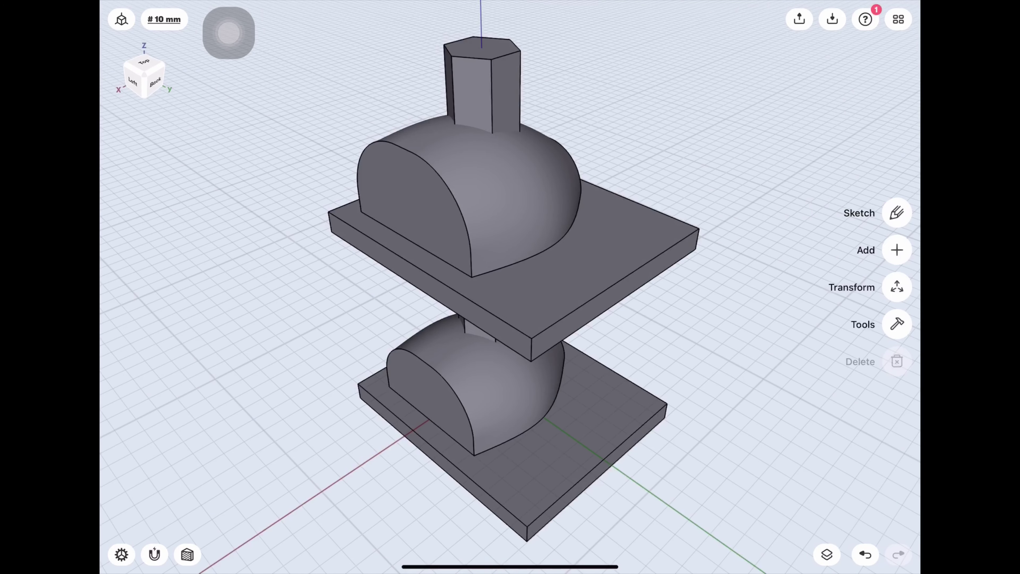
mouse_move(562, 402)
left_mouse_down()
mouse_move(542, 338)
mouse_move(538, 241)
mouse_move(546, 362)
mouse_move(498, 322)
left_mouse_up()
Step: Subtract the hexagonal prism from the upper domed body to cut a hexagonal hole
left_click(897, 324)
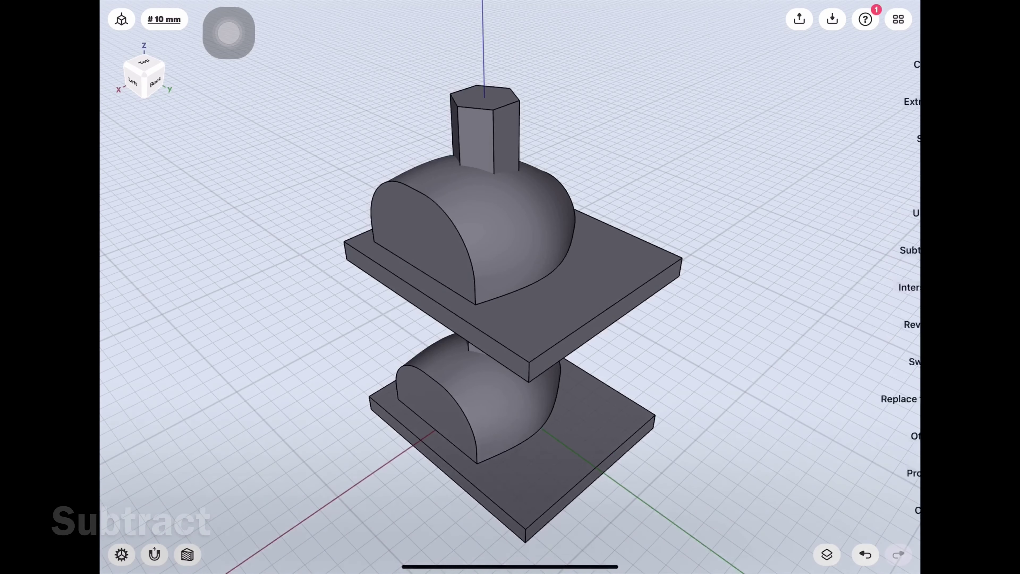
left_click(897, 249)
left_click(522, 306)
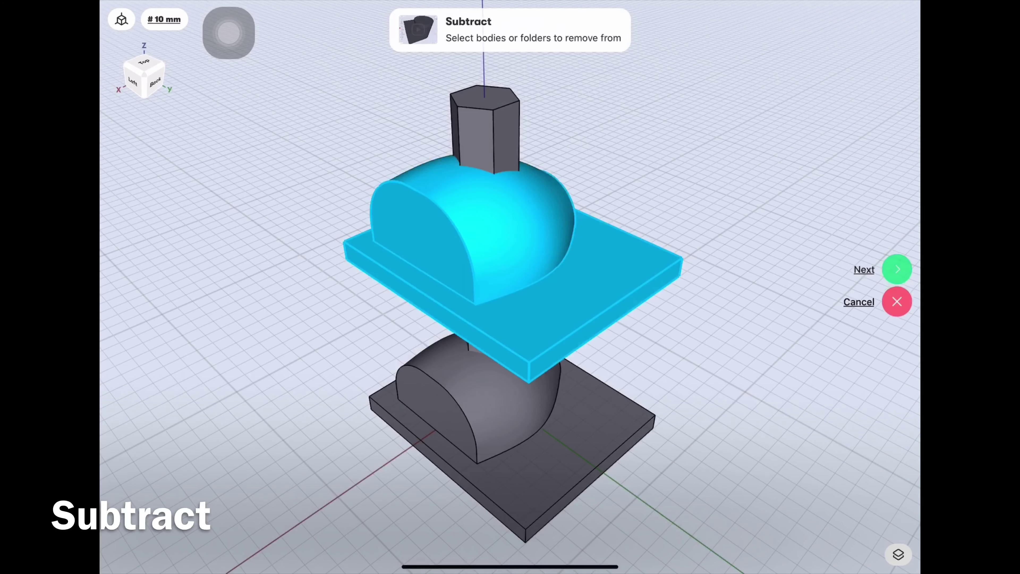
left_click(897, 269)
left_click(486, 129)
left_click(897, 267)
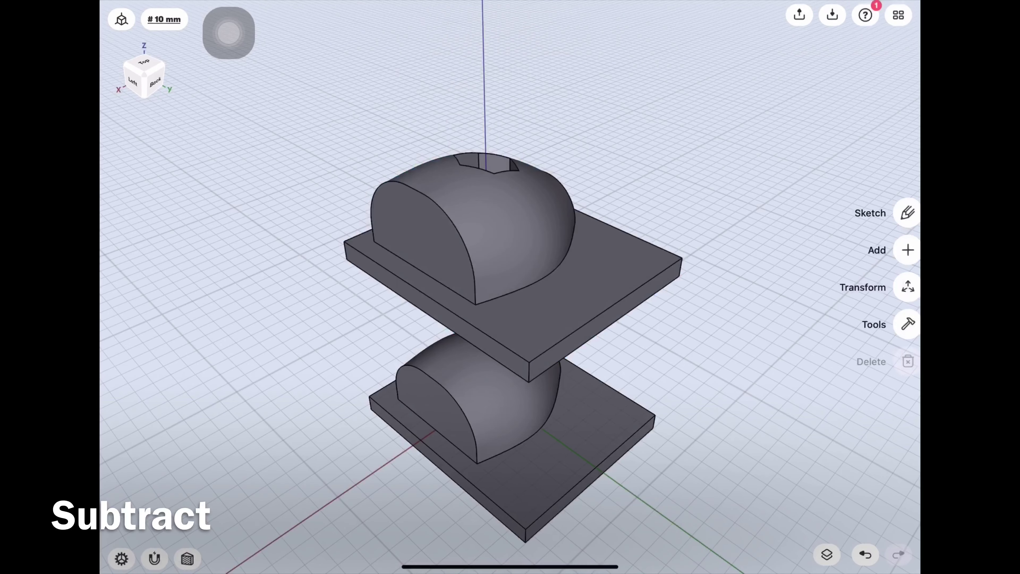
mouse_move(510, 361)
left_mouse_down()
mouse_move(510, 201)
mouse_move(510, 353)
left_mouse_up()
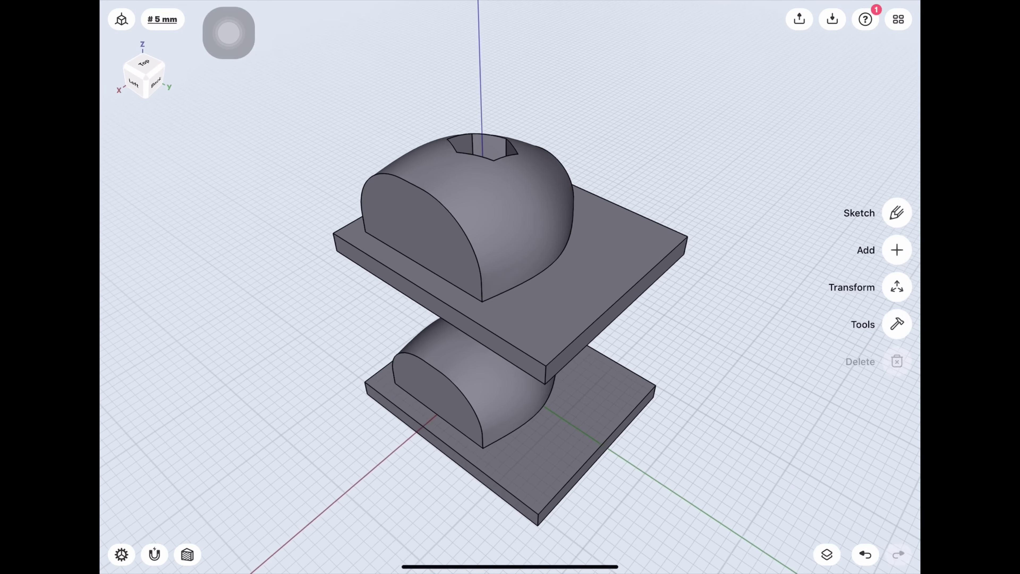
Step: Move the upper body down by an exact distance onto the lower base
left_click(530, 209)
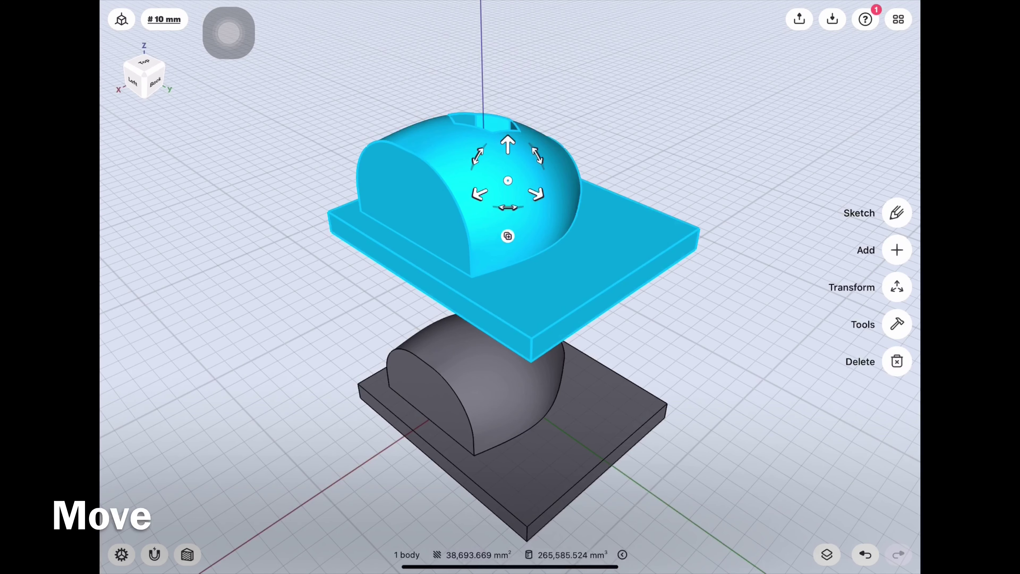
left_click_drag(508, 144, 508, 338)
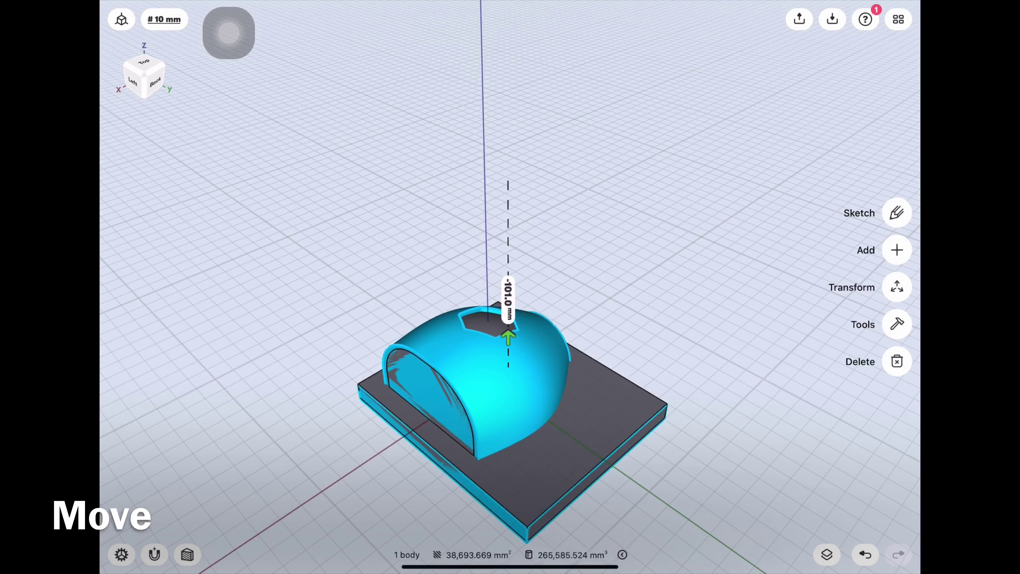
left_click(507, 298)
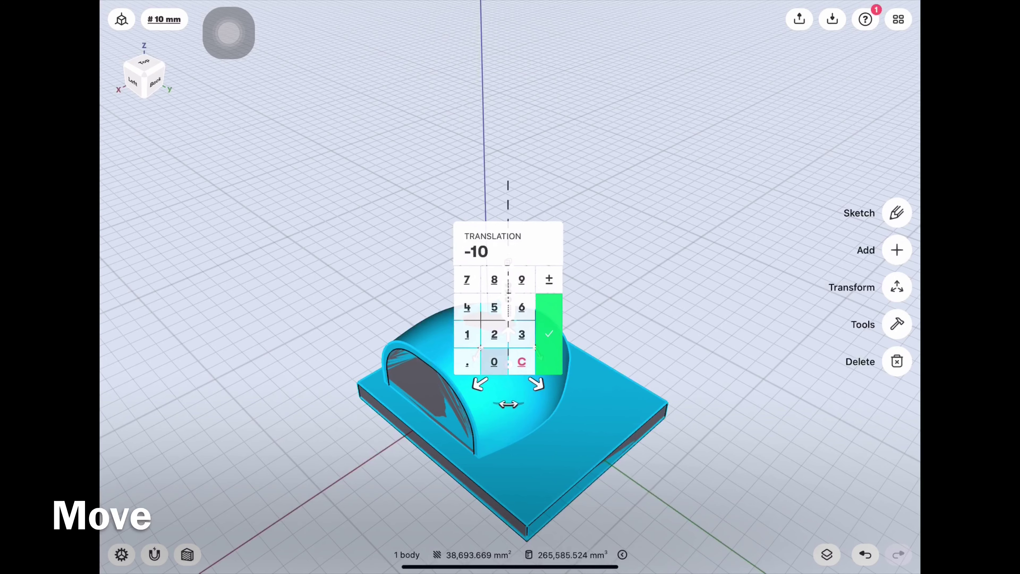
left_click(548, 333)
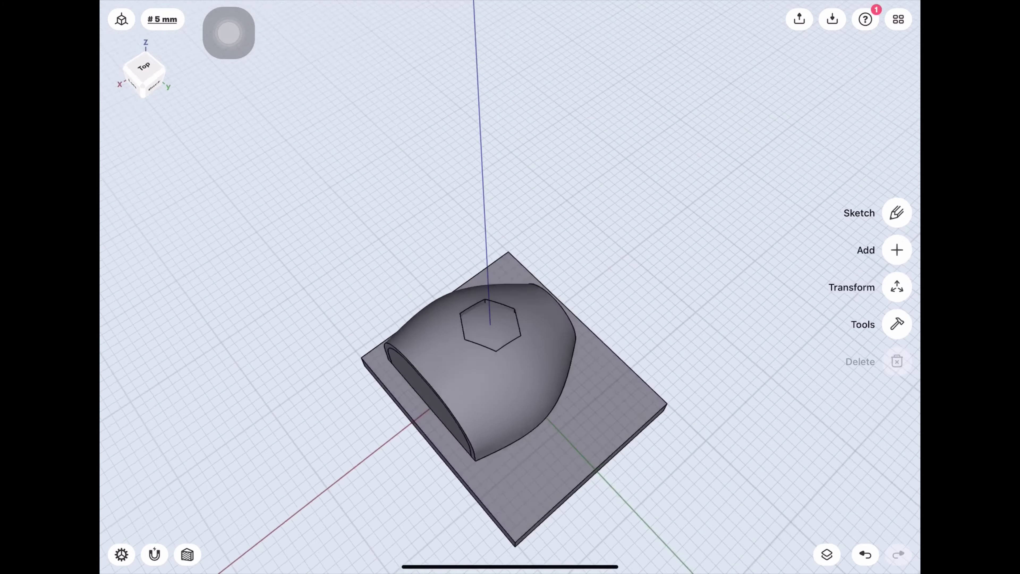
mouse_move(510, 361)
left_mouse_down()
mouse_move(510, 201)
mouse_move(510, 342)
left_mouse_up()
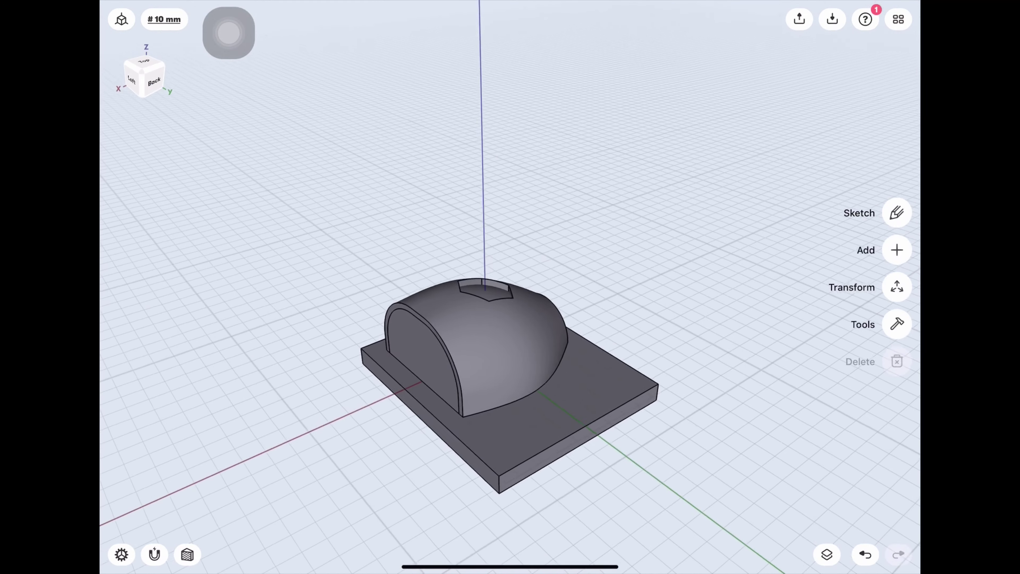
scroll(482, 342, "up", 3)
Step: Union the two bodies into a single Body 02
left_click(897, 324)
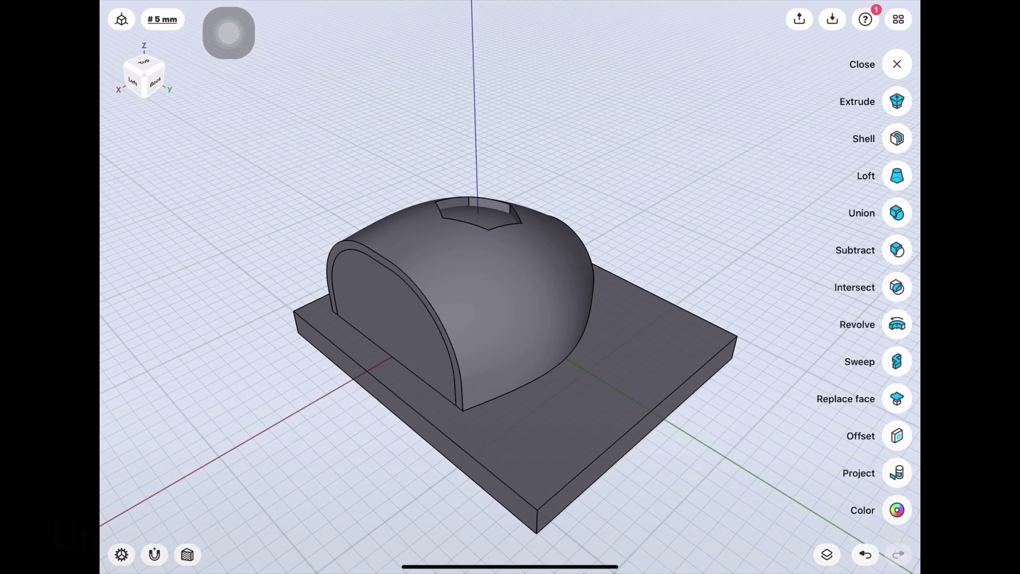
left_click(897, 213)
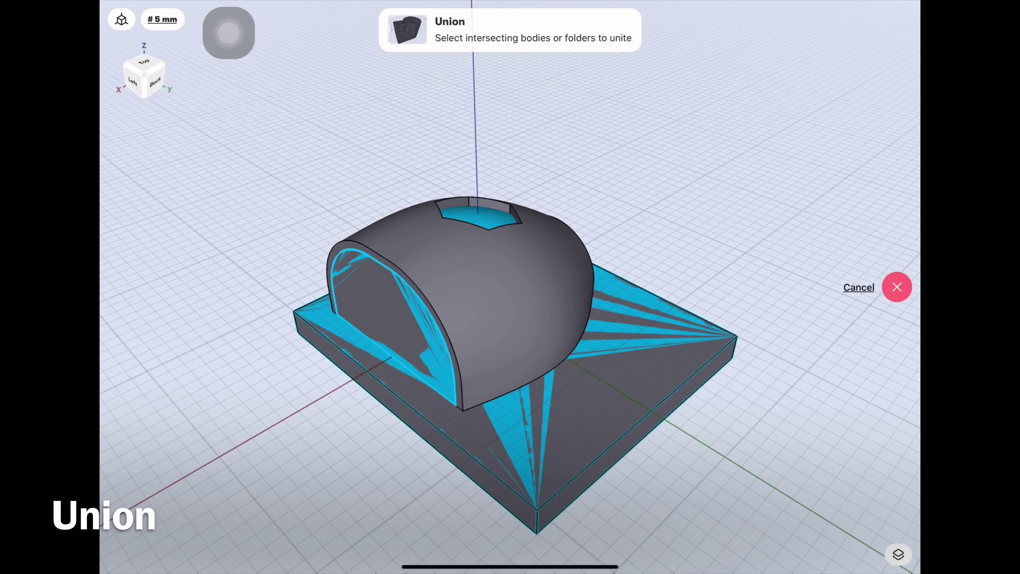
left_click(462, 281)
left_click(623, 422)
left_click(897, 267)
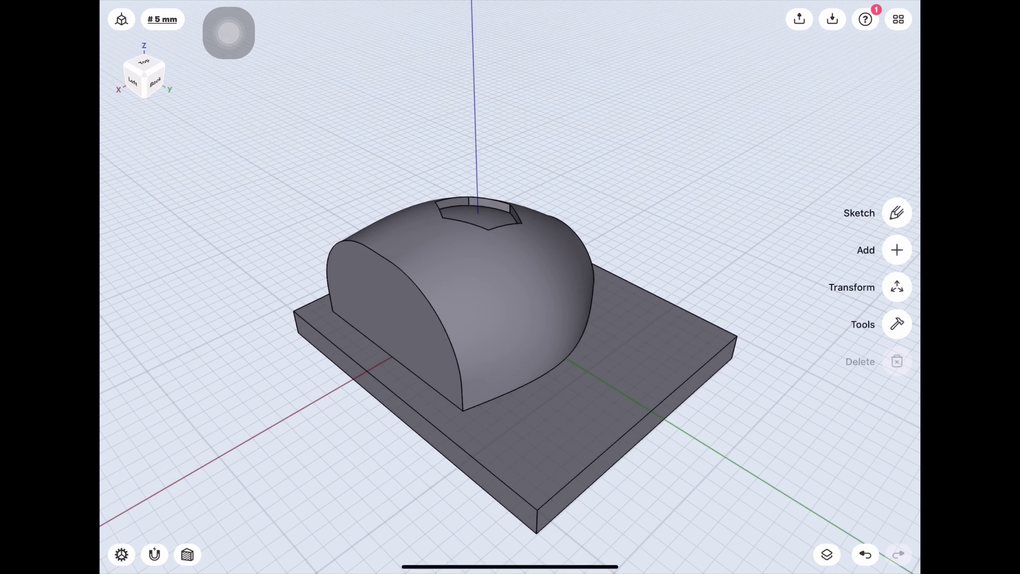
mouse_move(510, 281)
left_mouse_down()
mouse_move(510, 382)
mouse_move(510, 301)
left_mouse_up()
left_click_drag(442, 322, 563, 321)
Step: Hide Body 02 and Sketch plane 01, then start a sketch on the Left plane
left_click(827, 555)
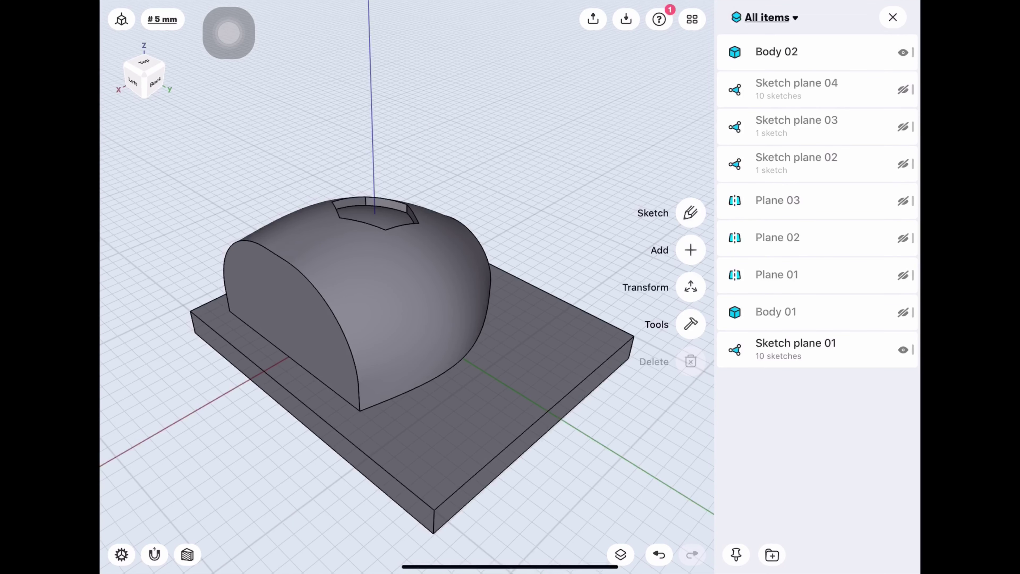
left_click(903, 52)
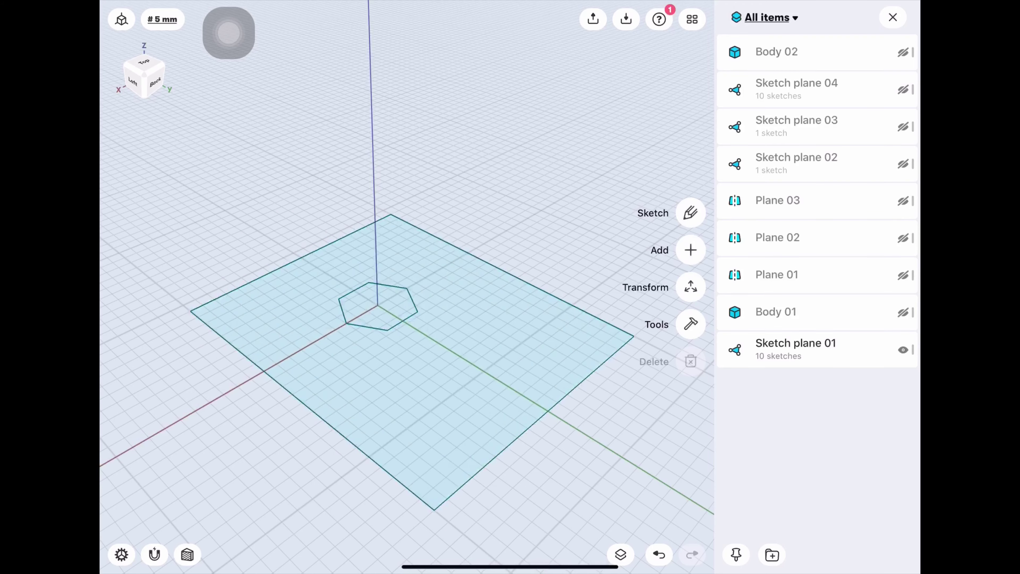
left_click(903, 349)
left_click(893, 17)
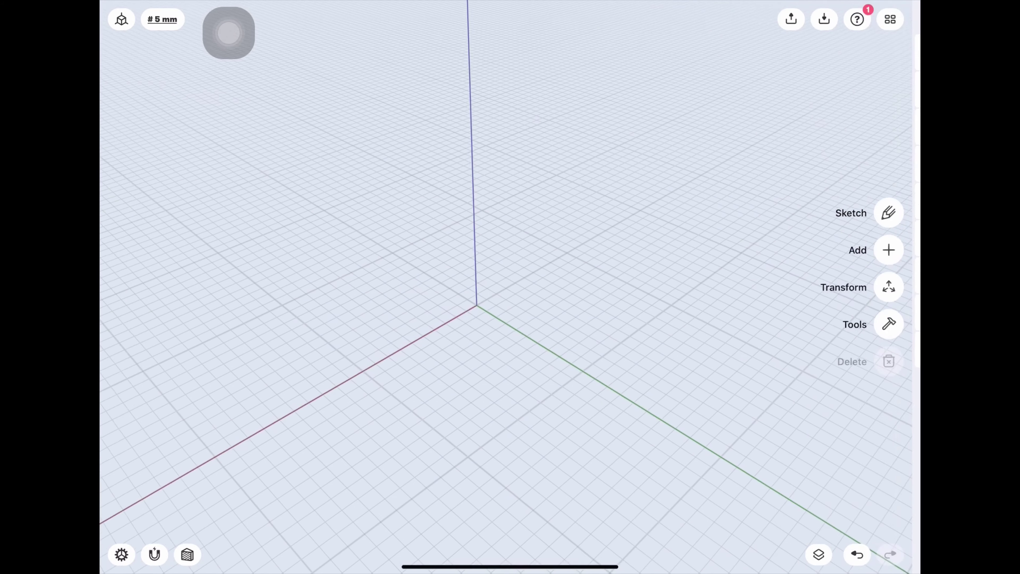
left_click(136, 81)
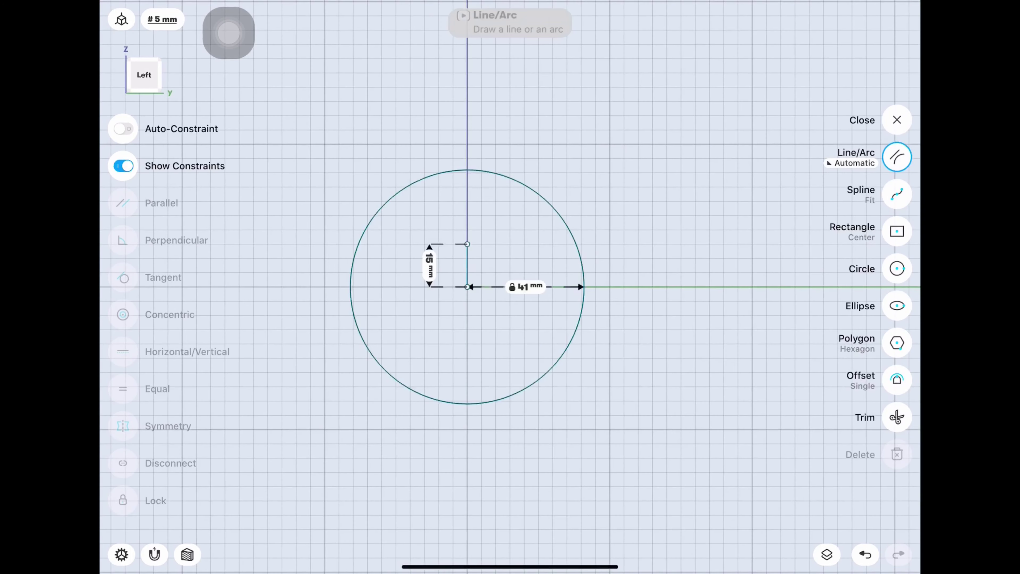
Step: Undo and redo to restore the circle and centre line in the sketch
key("ctrl+z")
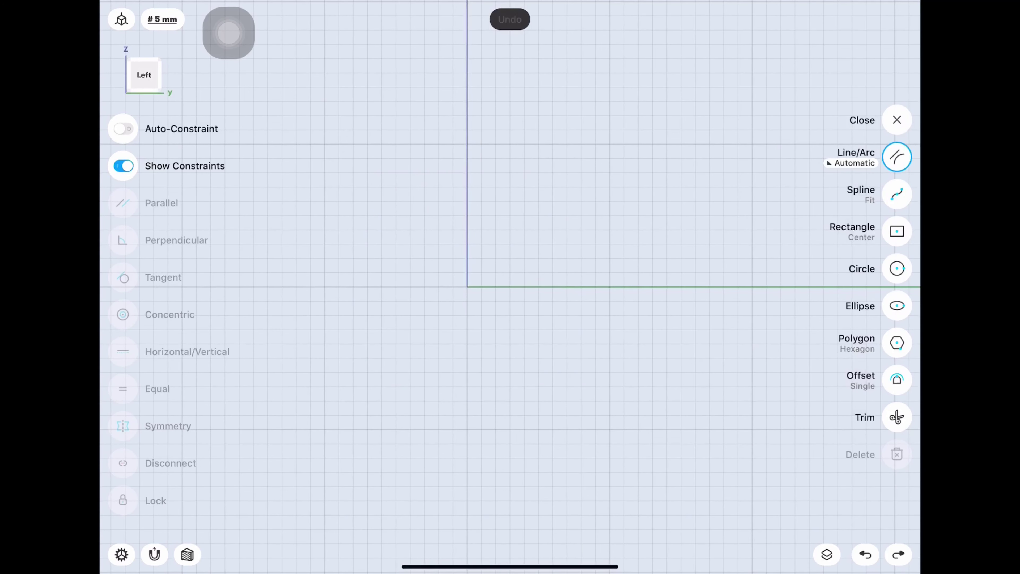
key("ctrl+shift+z")
left_click(467, 216)
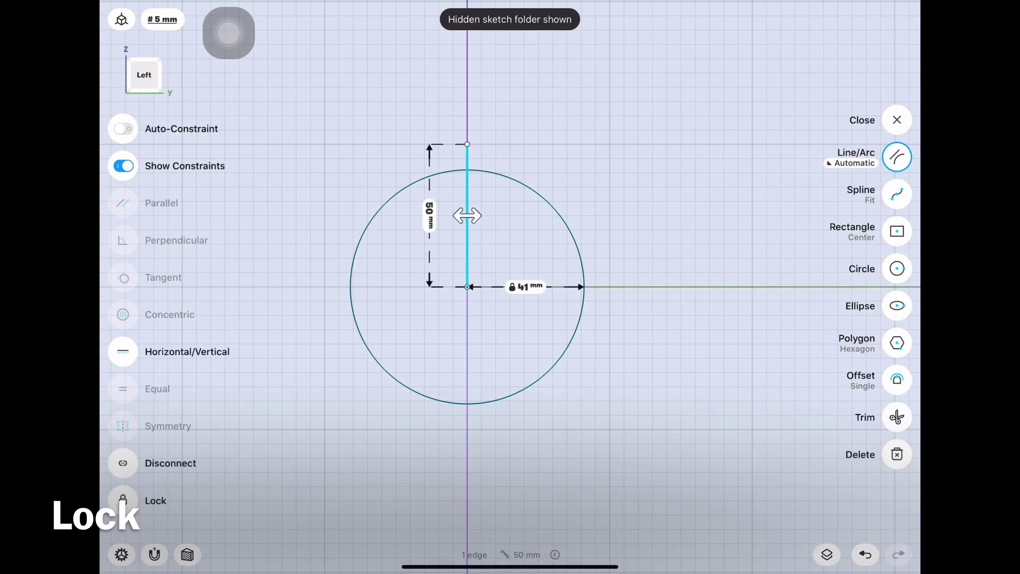
left_click(897, 157)
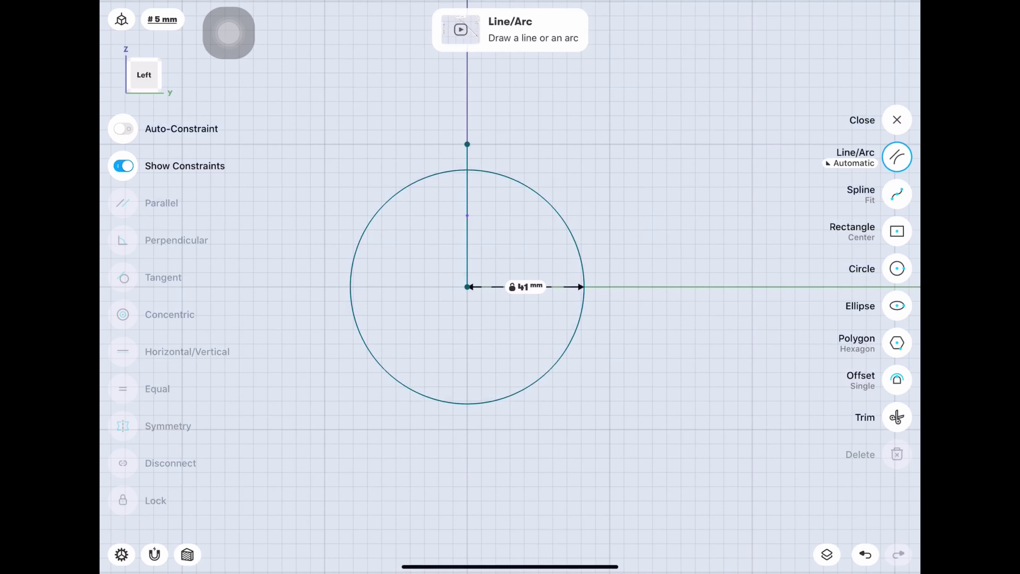
Step: Draw a vertical line 40 mm from the circle's centre line
left_click(897, 157)
left_click_drag(610, 286, 610, 172)
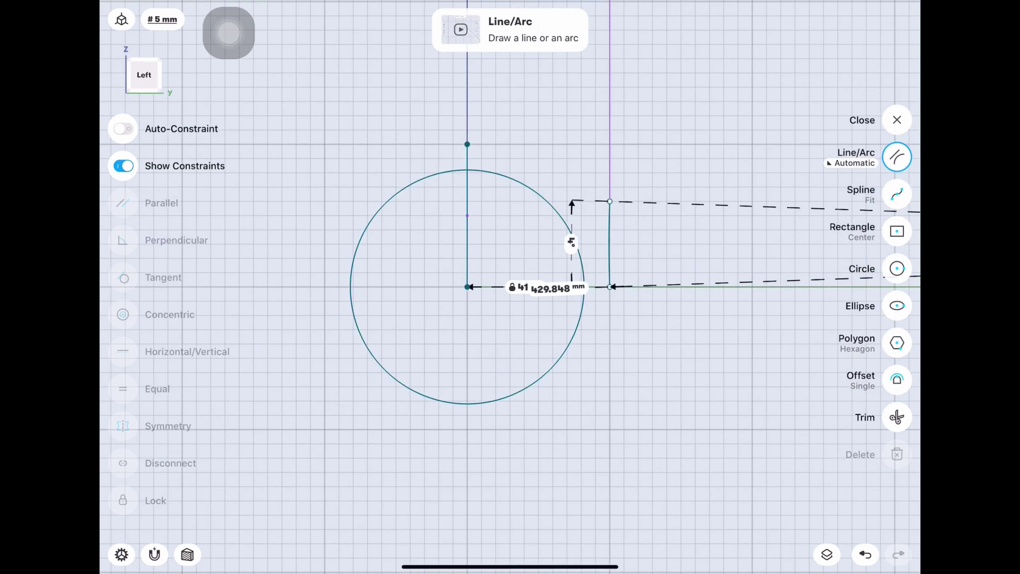
key("ctrl+z")
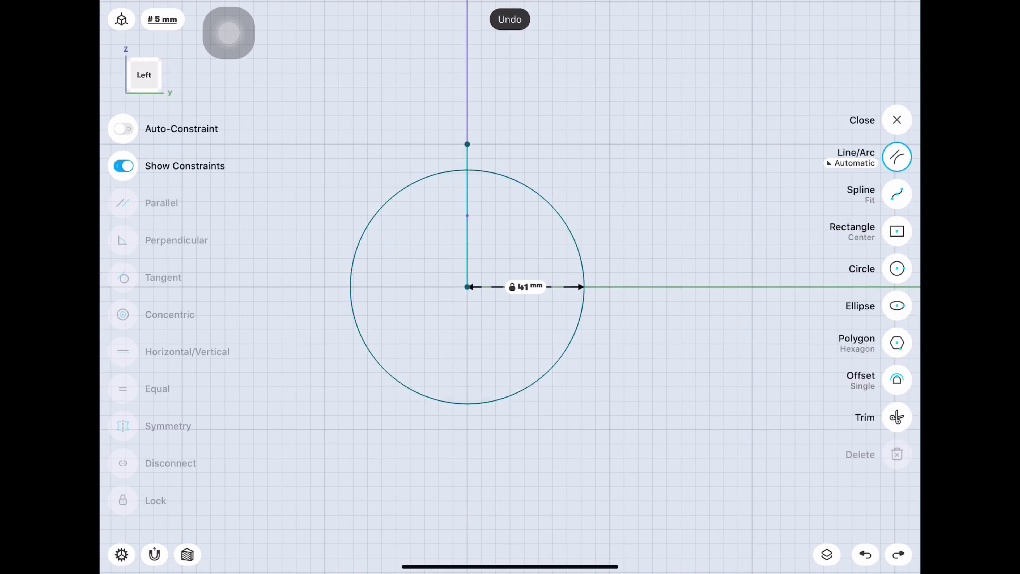
left_click_drag(596, 287, 596, 173)
left_click(467, 216)
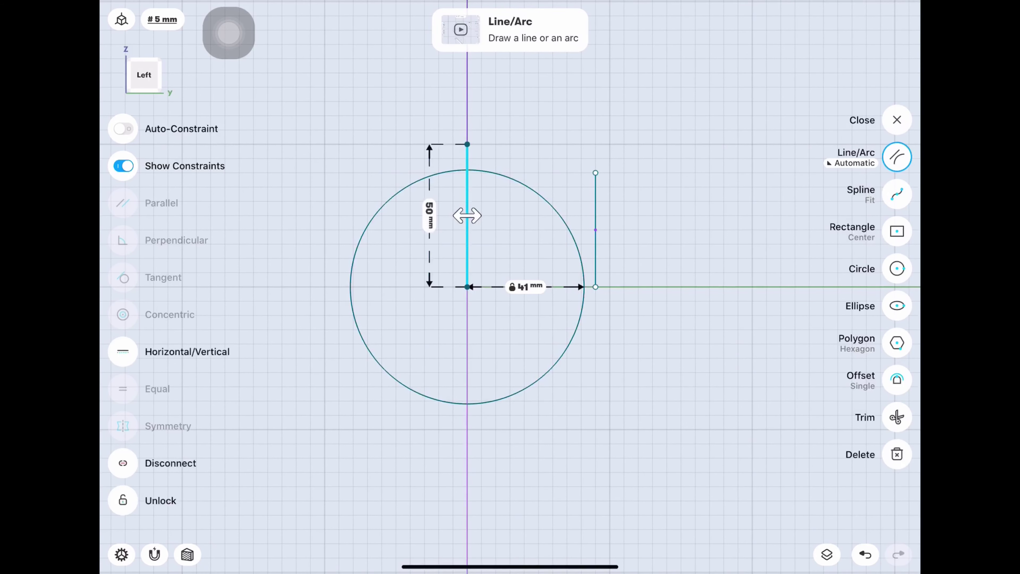
left_click(595, 216)
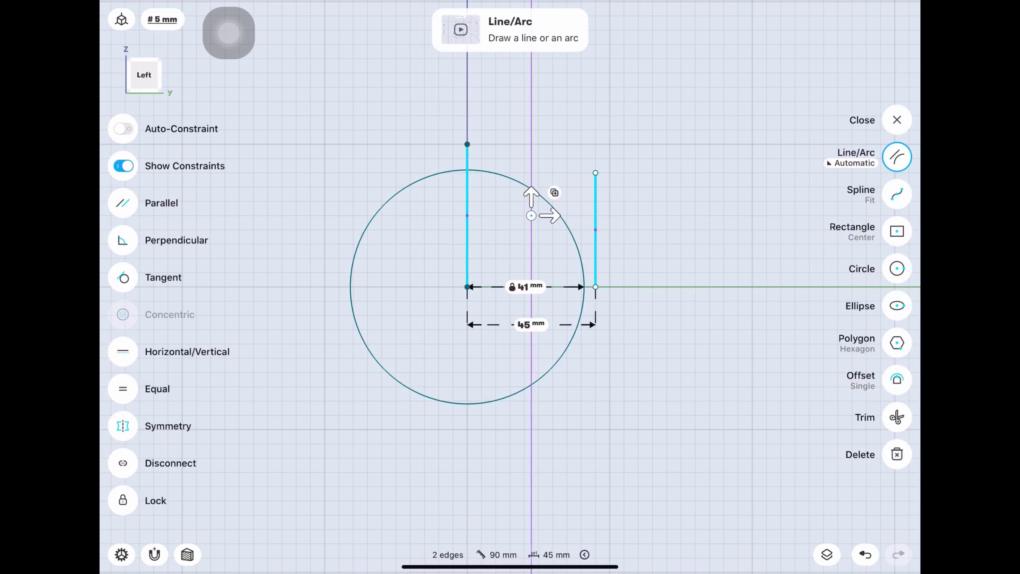
left_click(531, 324)
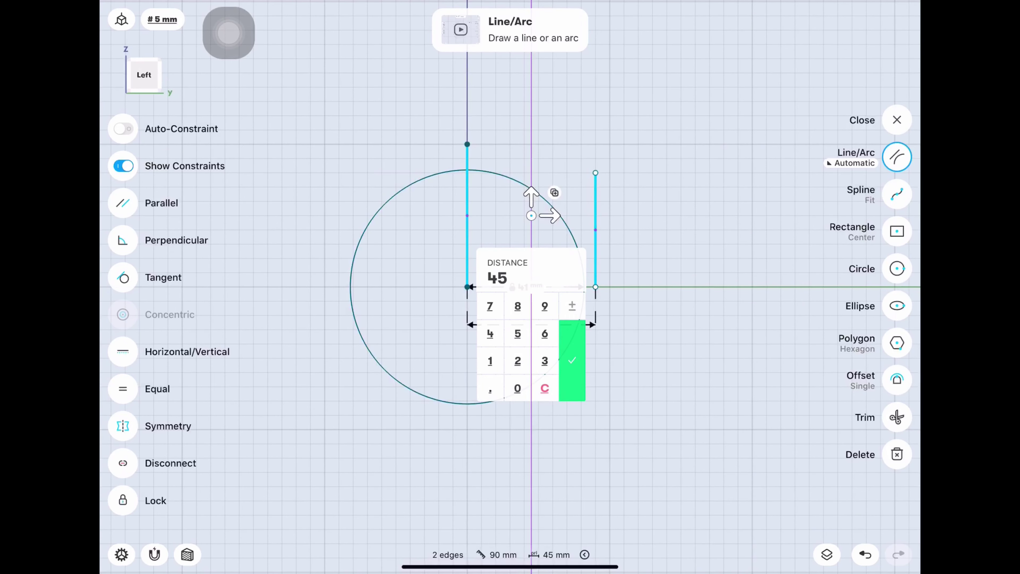
left_click(574, 333)
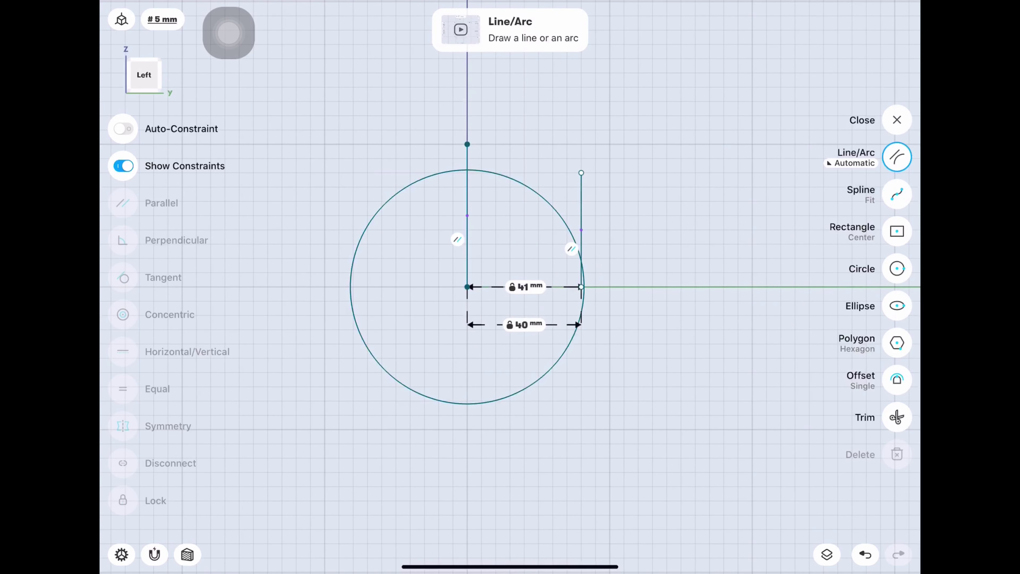
middle_click_drag(522, 241, 447, 290)
Step: Add a 5 mm radius circle 25 mm from the short vertical line, then exit the sketch
left_click(896, 268)
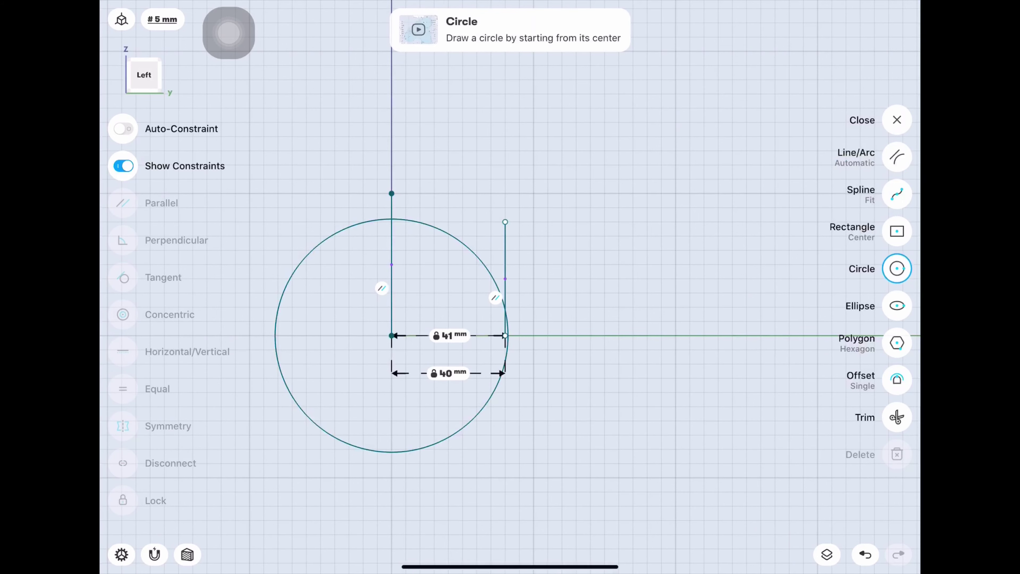
left_click_drag(605, 335, 618, 321)
left_click(669, 296)
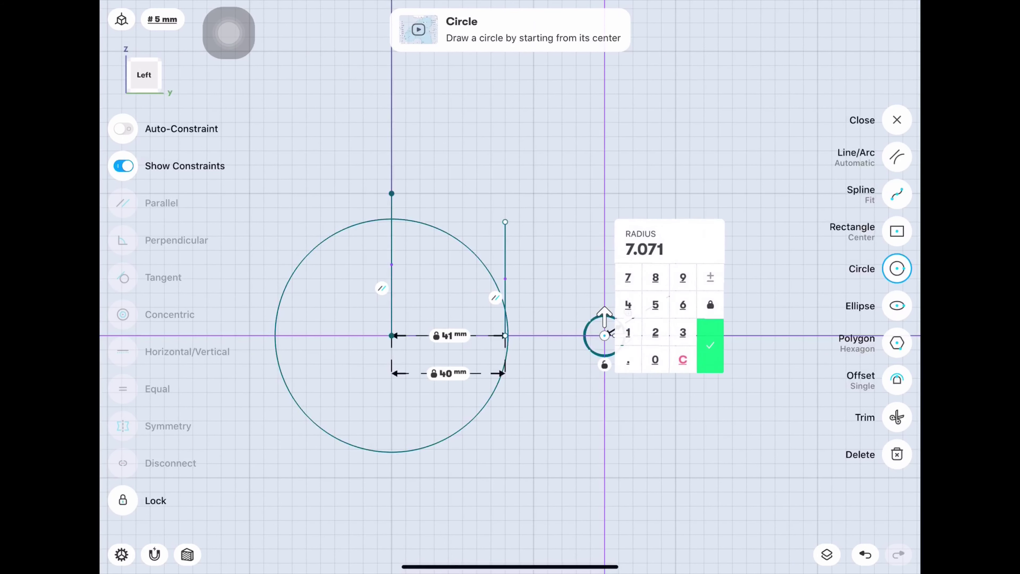
left_click(710, 345)
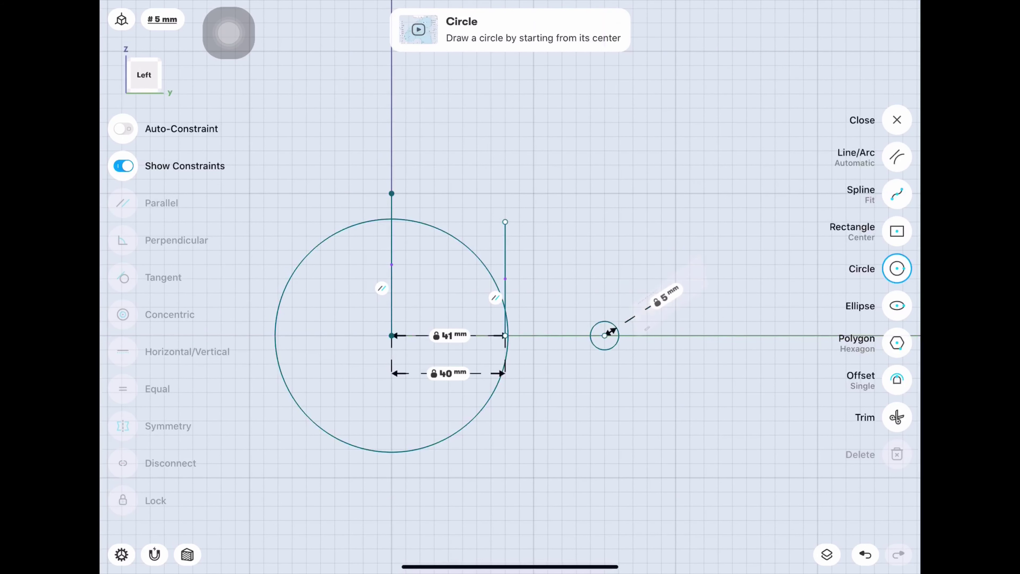
left_click(505, 257)
left_click(604, 335)
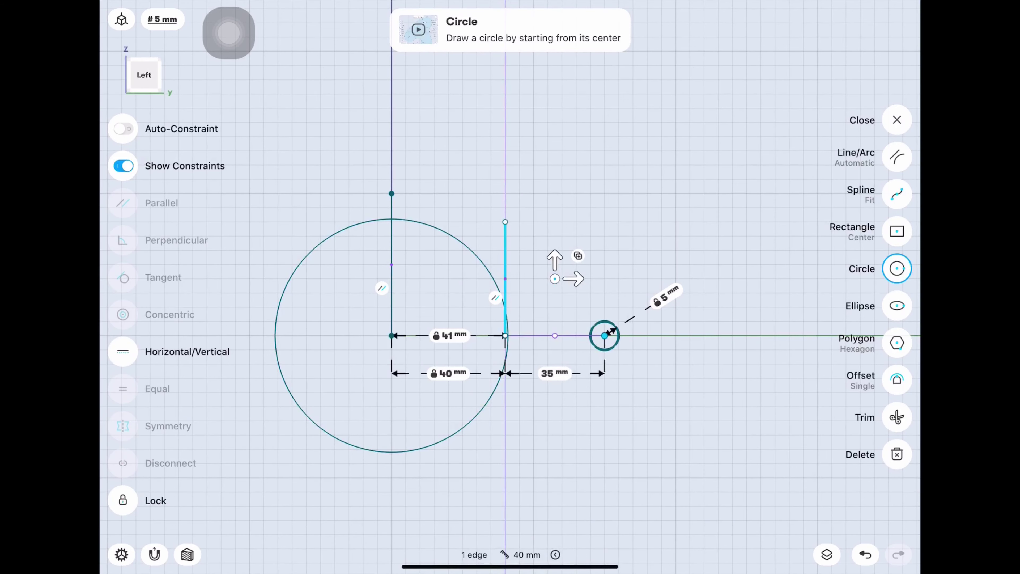
left_click(554, 374)
type("25")
left_click(595, 422)
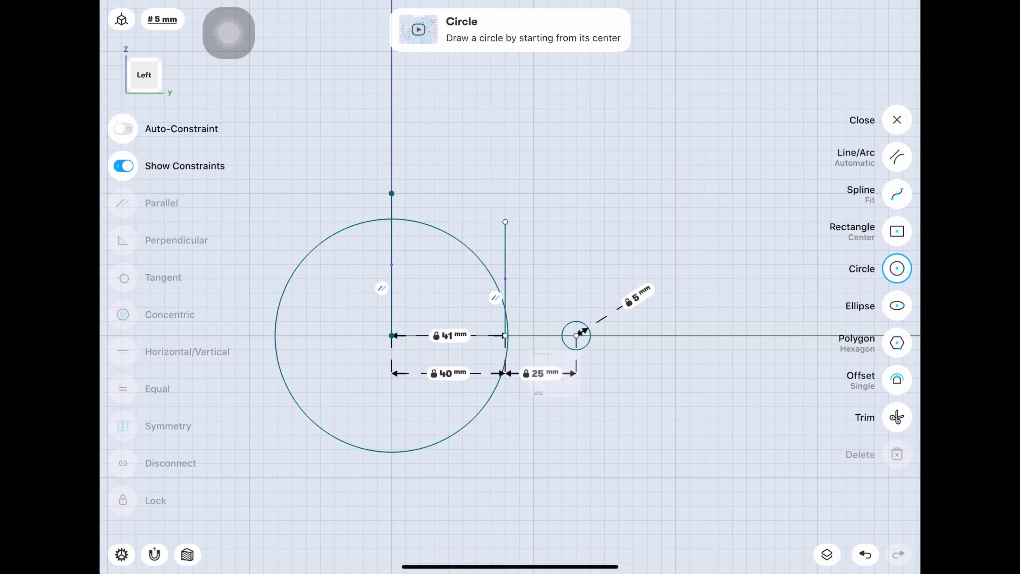
left_click(897, 157)
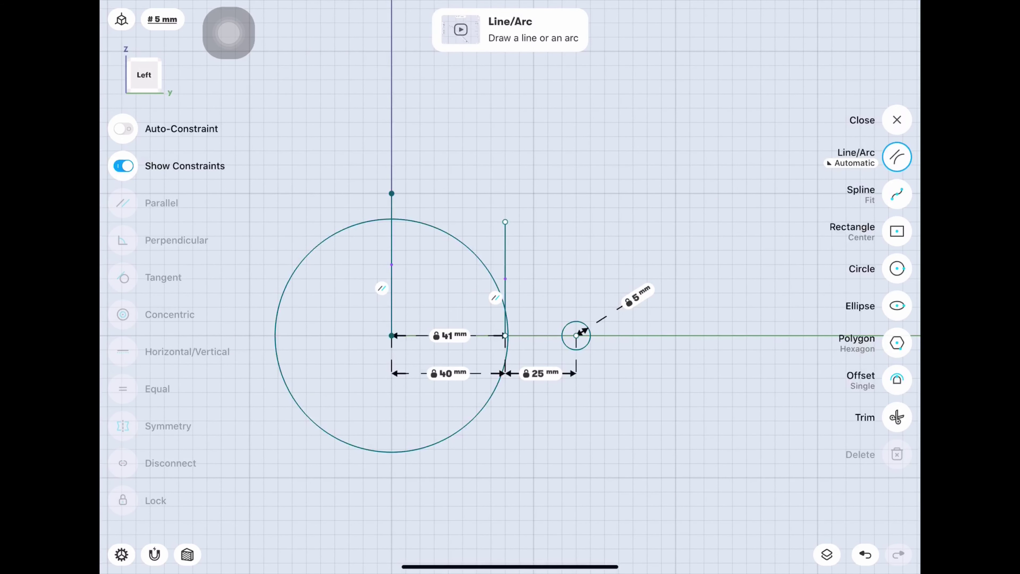
left_click(897, 120)
left_click_drag(482, 281, 602, 241)
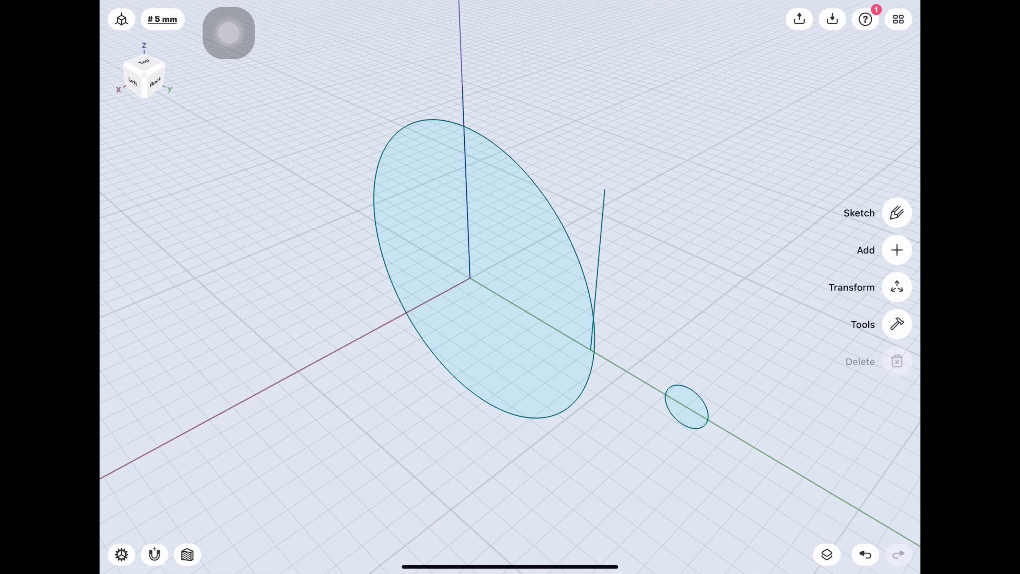
Step: Revolve the small circle 360° around the short vertical line into a ring handle
left_click(897, 324)
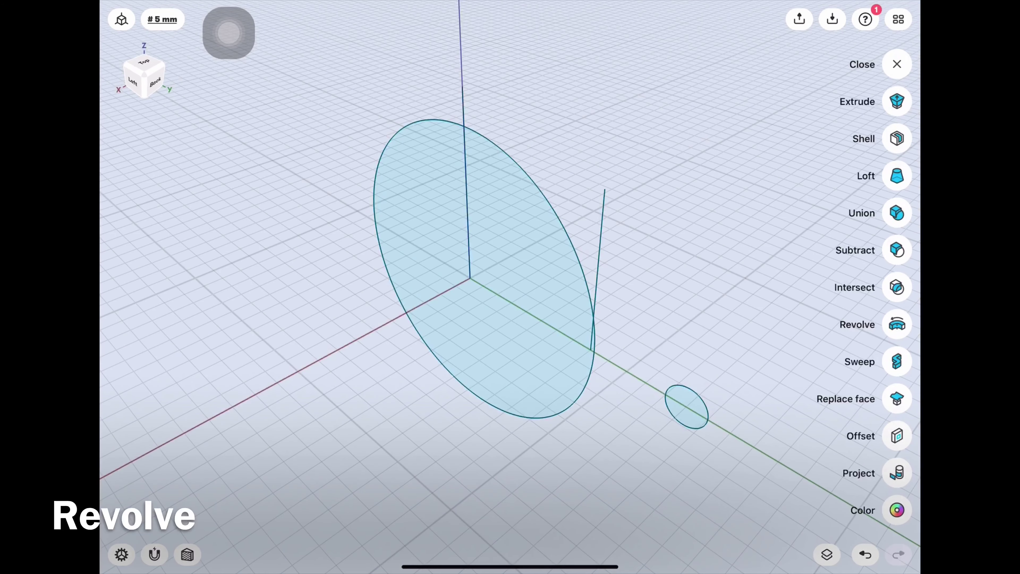
left_click(897, 324)
left_click(783, 464)
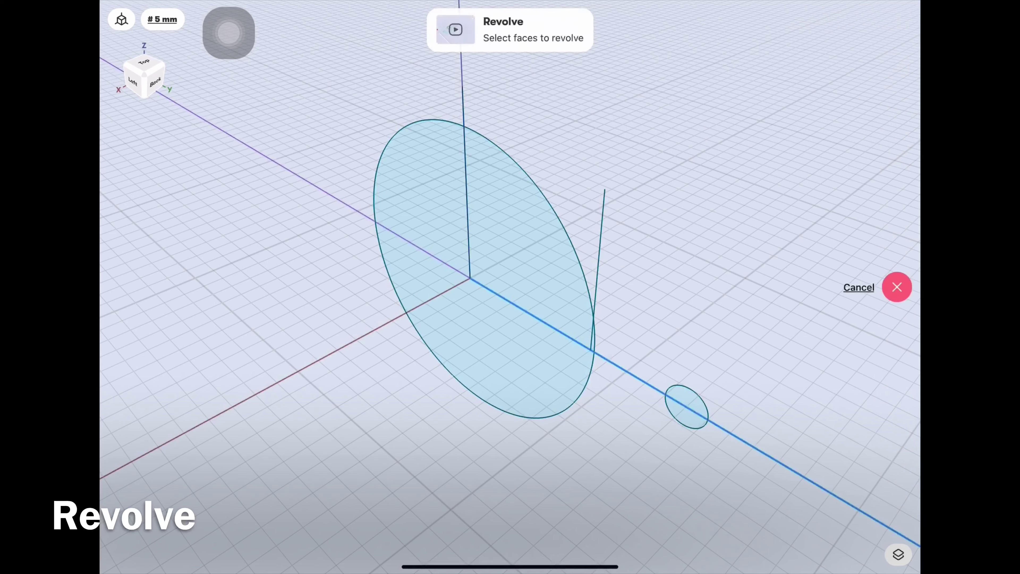
left_click(687, 405)
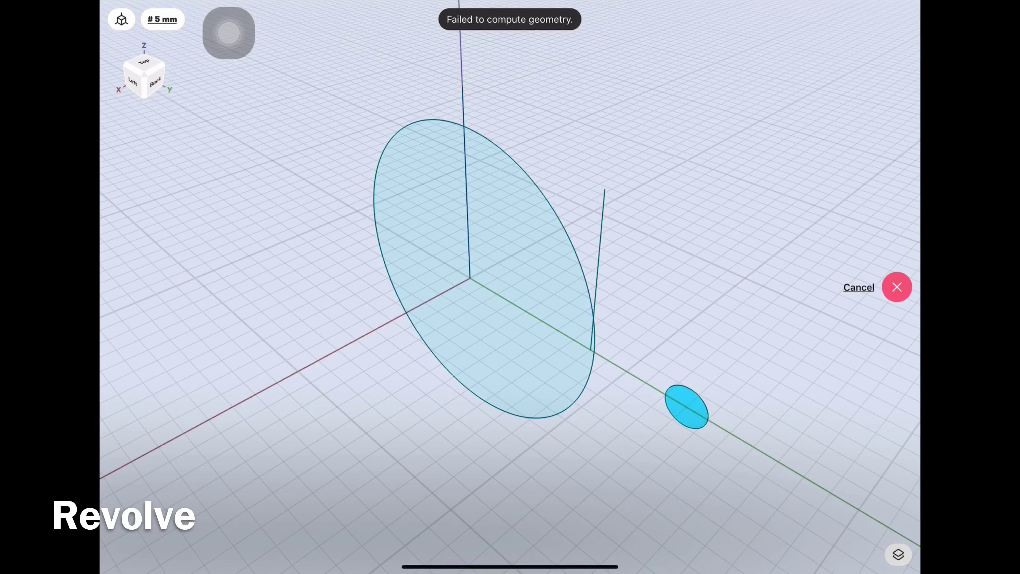
left_click(599, 257)
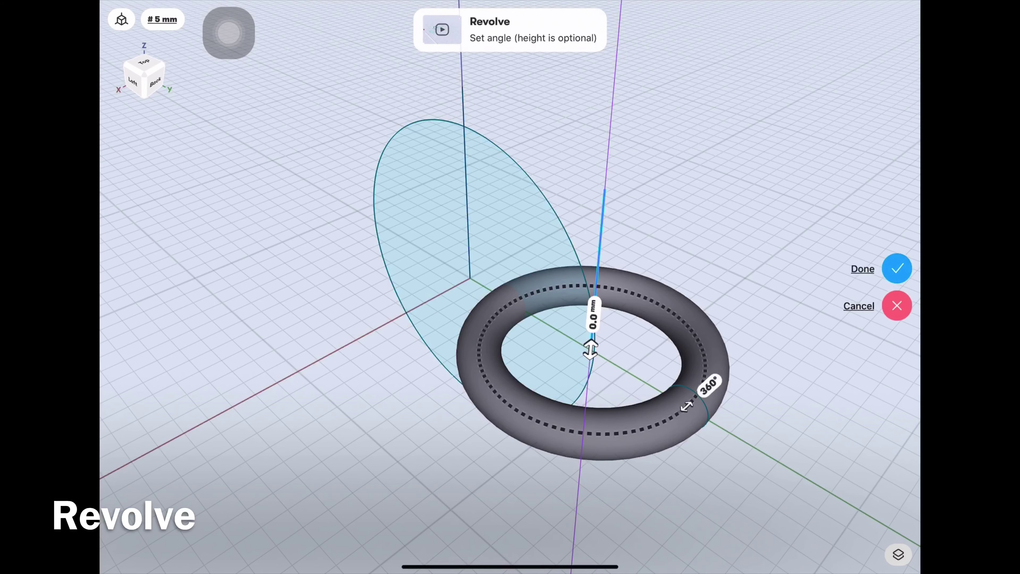
left_click(897, 268)
Step: Hide Sketch plane 02 and show Body 02 with the domed body
left_click(826, 555)
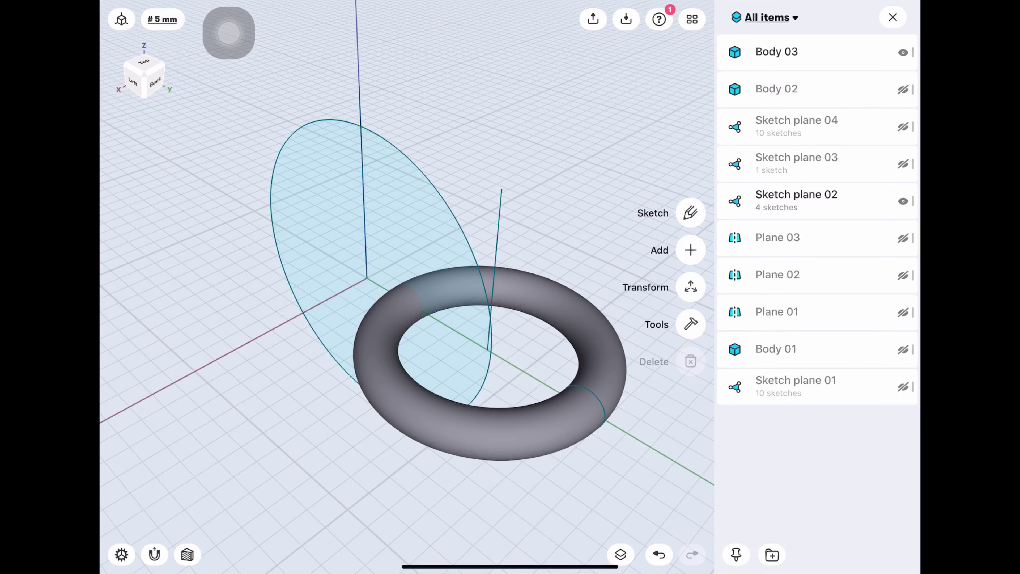
left_click(903, 200)
left_click(903, 90)
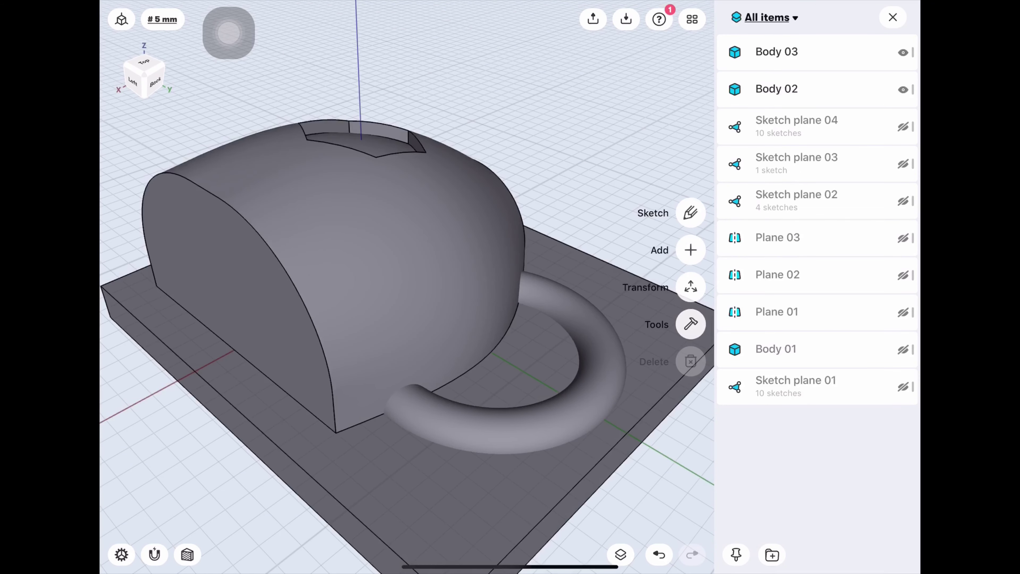
left_click(892, 17)
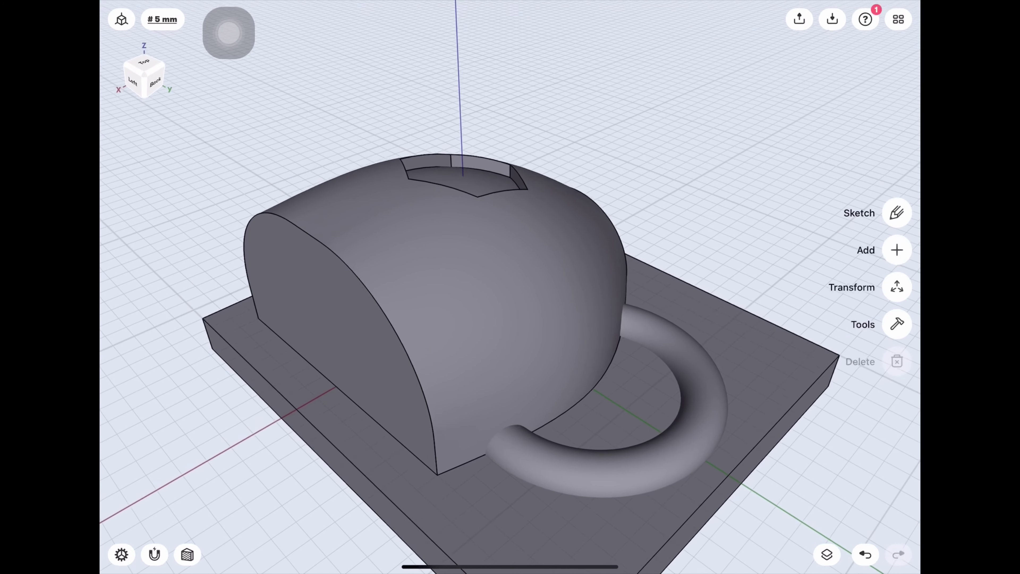
Step: Union the domed body and the ring handle into one solid
left_click(896, 324)
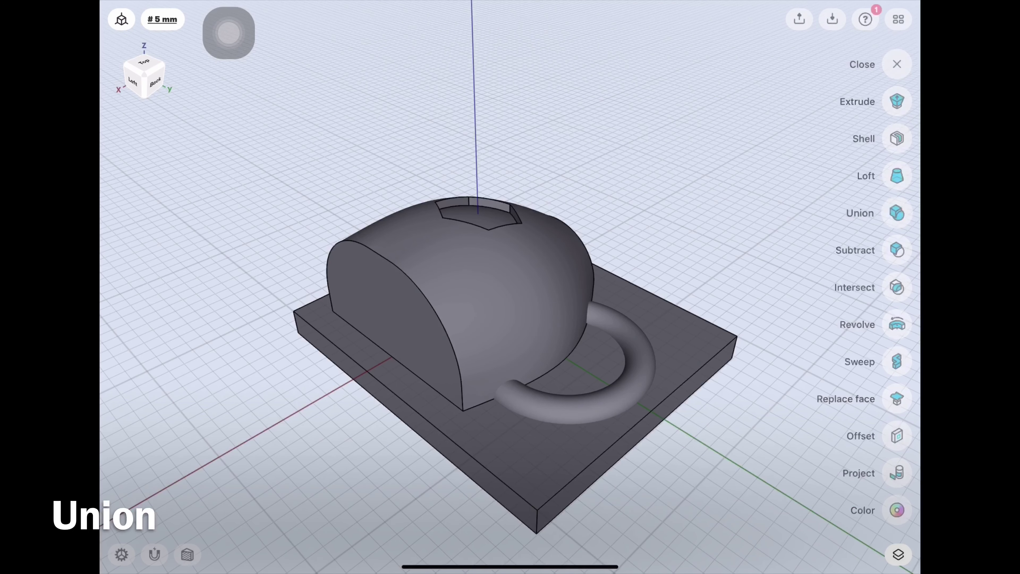
left_click(897, 213)
left_click(462, 306)
left_click(627, 385)
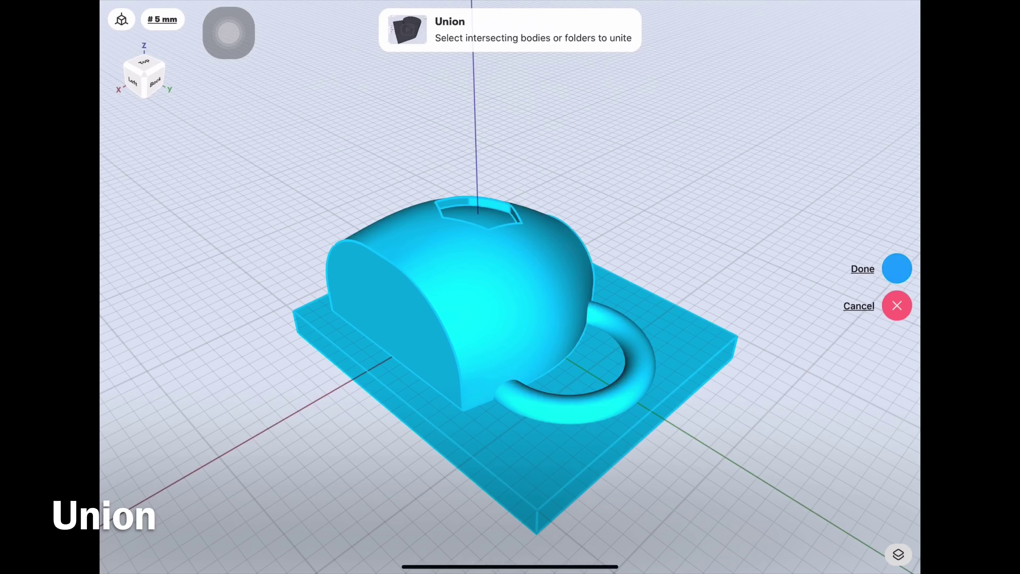
left_click(897, 269)
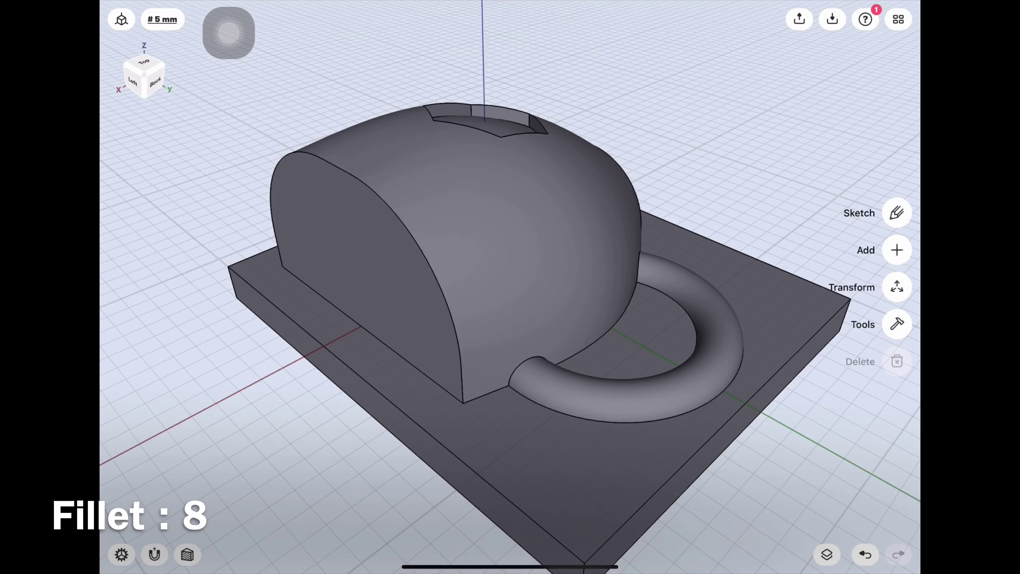
Step: Fillet the left and right arched edges with a 5 mm radius
left_click(451, 319)
left_click_drag(451, 321, 445, 333)
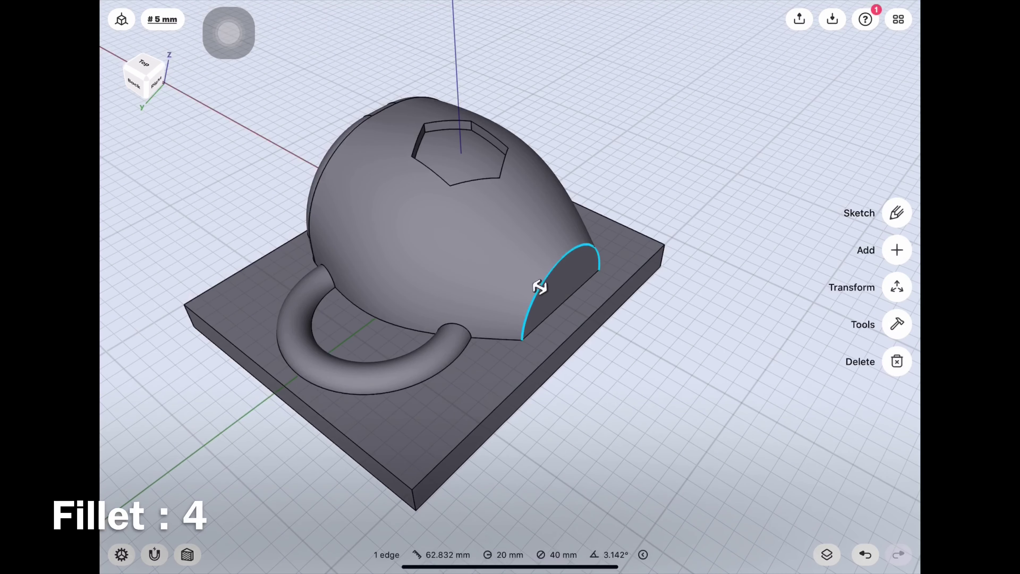
left_click_drag(539, 287, 544, 289)
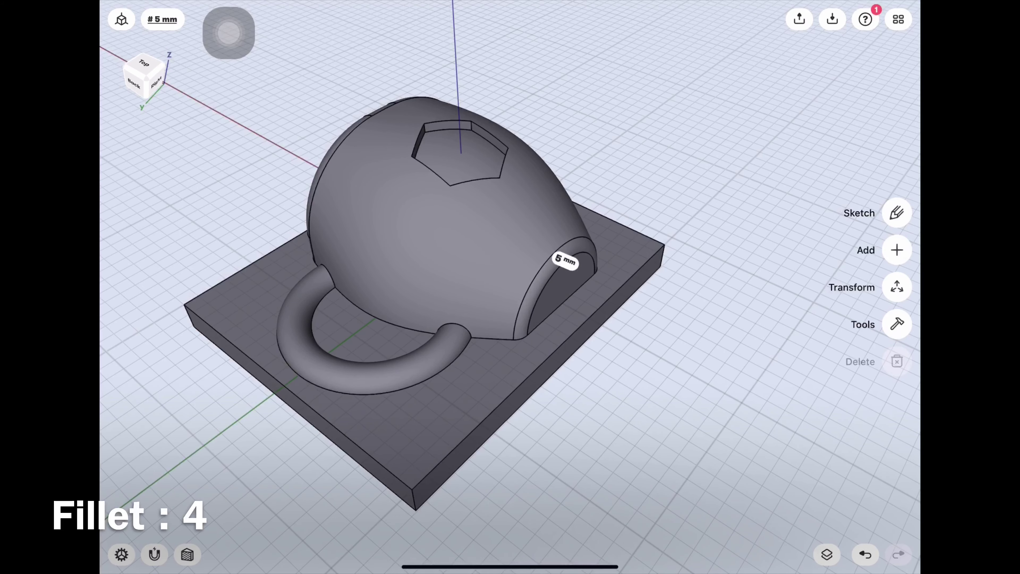
left_click(566, 260)
type("5")
left_click(606, 296)
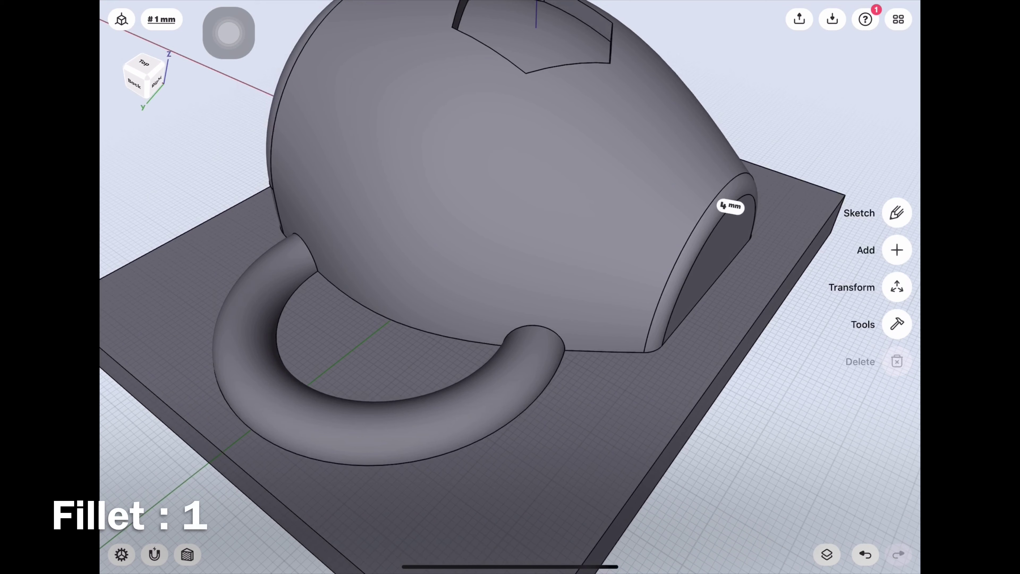
Step: Fillet both handle-to-body junction edges at 1 mm
left_click(303, 244)
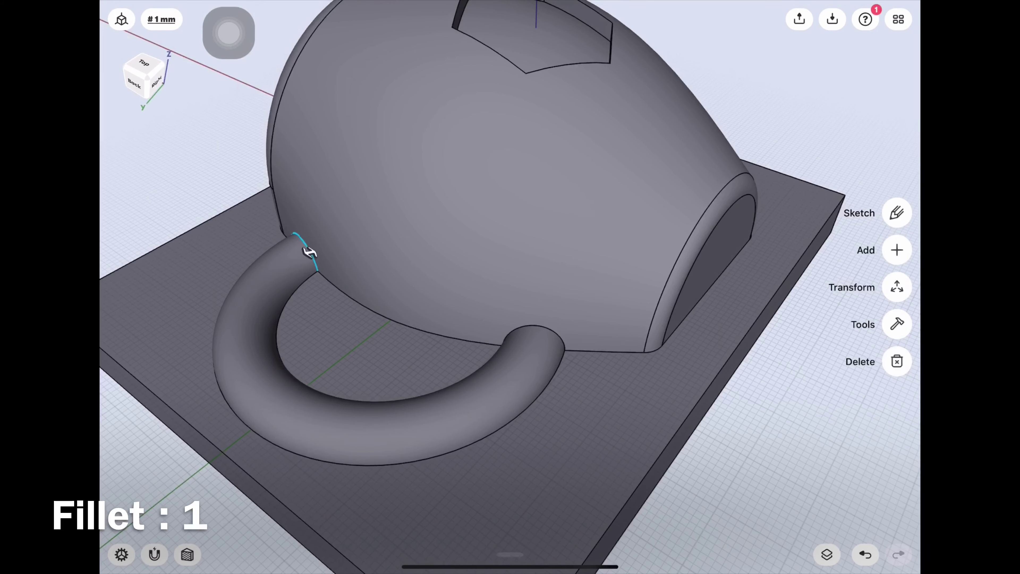
left_click(551, 334)
left_click_drag(553, 333, 559, 334)
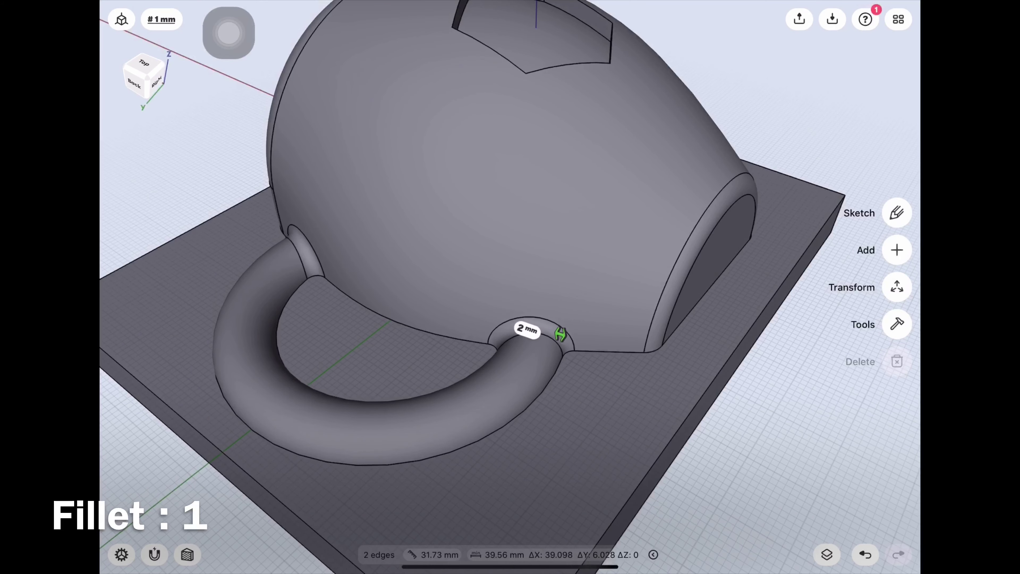
left_click(526, 329)
type("1")
key("Return")
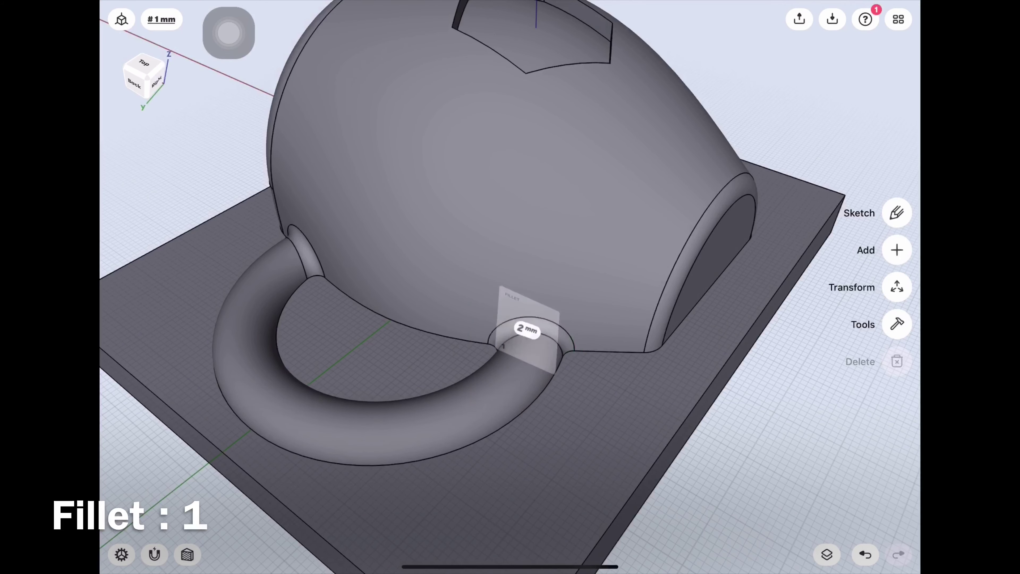
Step: Apply 2 mm fillets where the body and handle meet the plate
scroll(510, 281, "down", 5)
left_click_drag(361, 322, 603, 305)
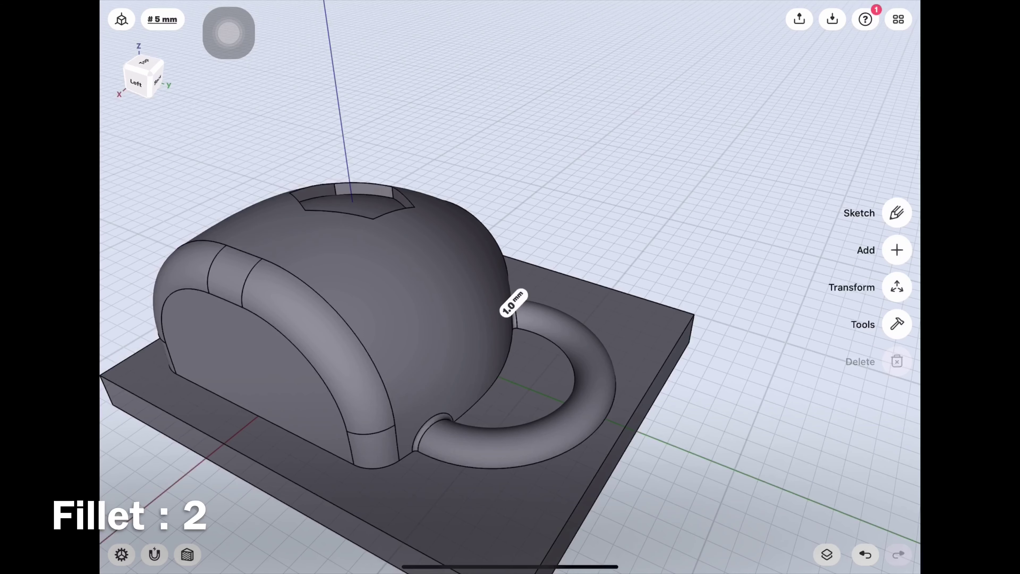
left_click(502, 365)
left_click_drag(502, 365, 511, 363)
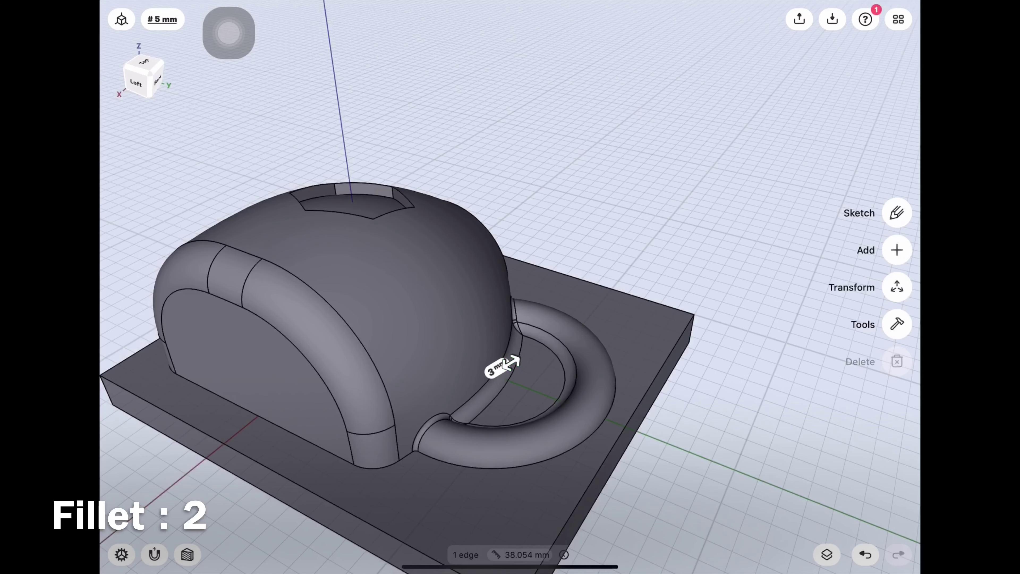
left_click(496, 368)
left_click(482, 403)
left_click(539, 405)
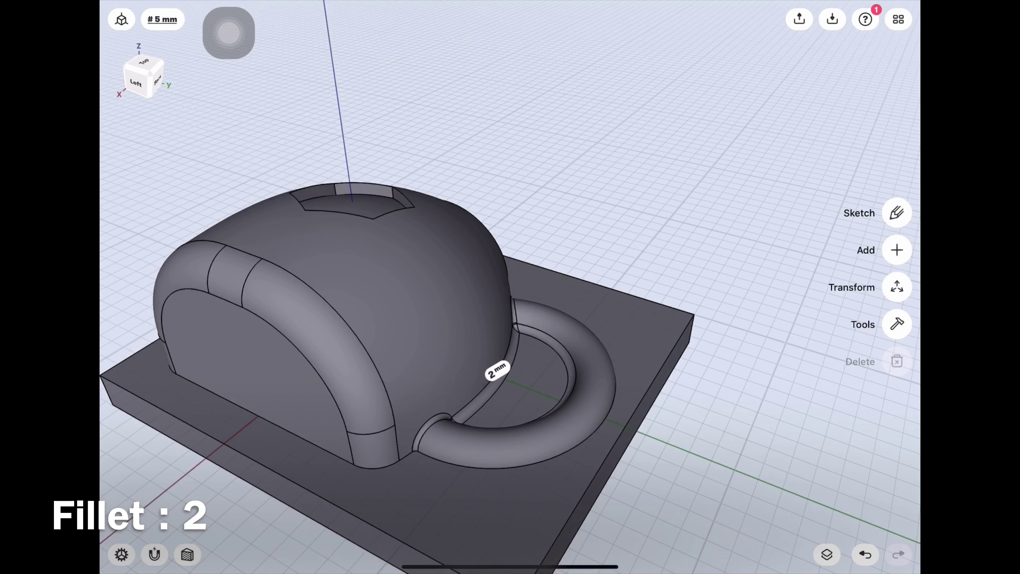
left_click(593, 433)
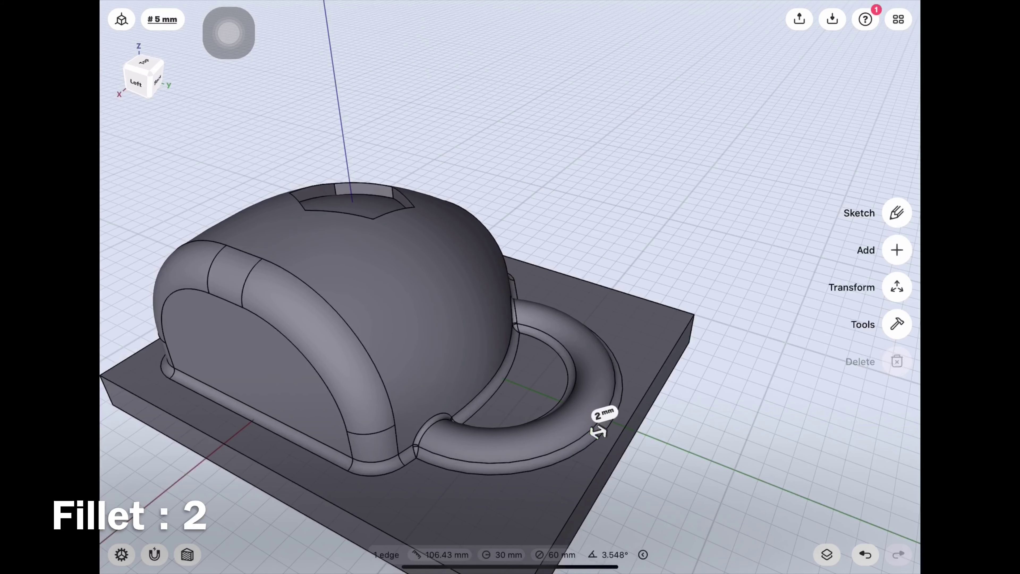
mouse_move(683, 121)
left_mouse_down()
mouse_move(683, 241)
mouse_move(650, 261)
mouse_move(667, 242)
left_mouse_up()
left_click_drag(522, 322, 522, 242)
Step: Select three hexagonal recess rim edges and fillet them at 1.0 mm
scroll(462, 321, "up", 5)
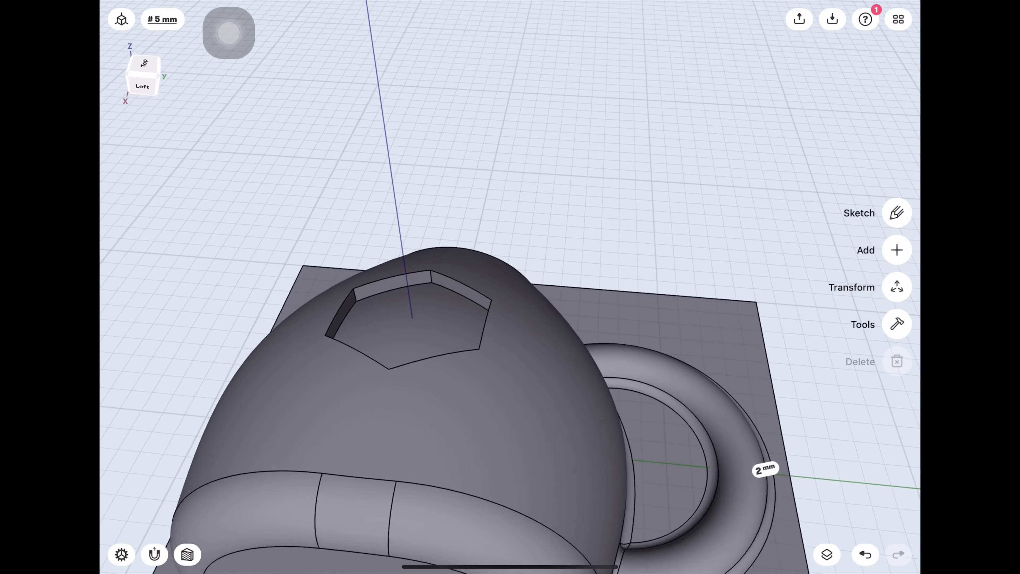
scroll(462, 322, "up", 3)
scroll(462, 321, "up", 5)
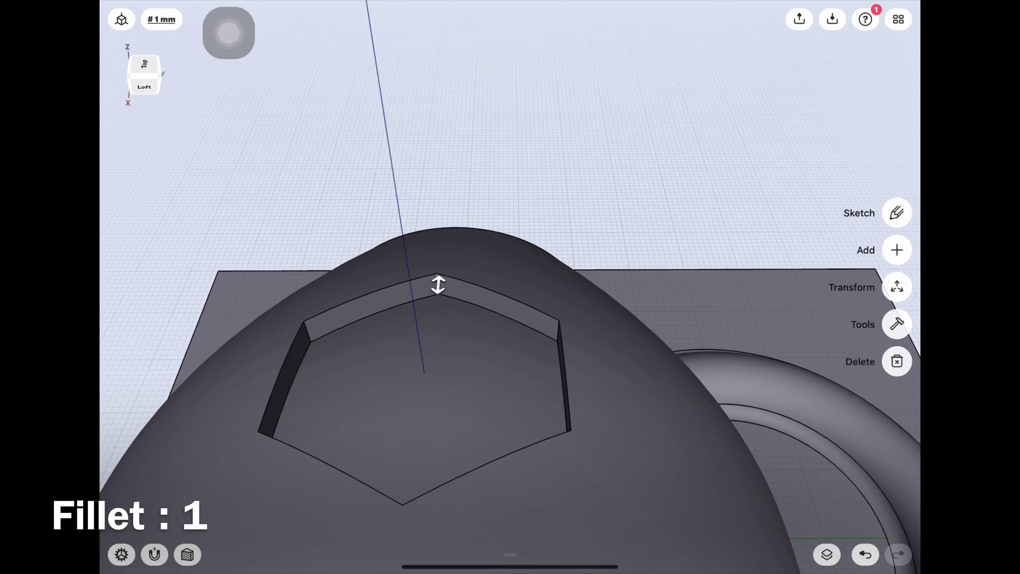
left_click(438, 285)
mouse_move(437, 285)
right_mouse_down()
mouse_move(381, 332)
mouse_move(355, 397)
right_mouse_up()
left_click(372, 387)
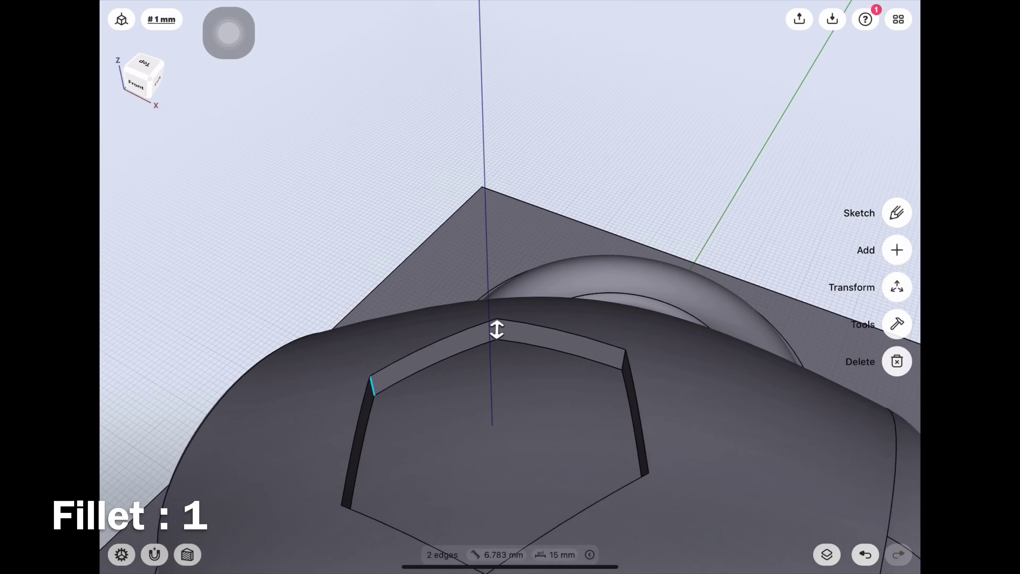
mouse_move(497, 330)
right_mouse_down()
mouse_move(471, 285)
mouse_move(410, 345)
right_mouse_up()
left_click(409, 344)
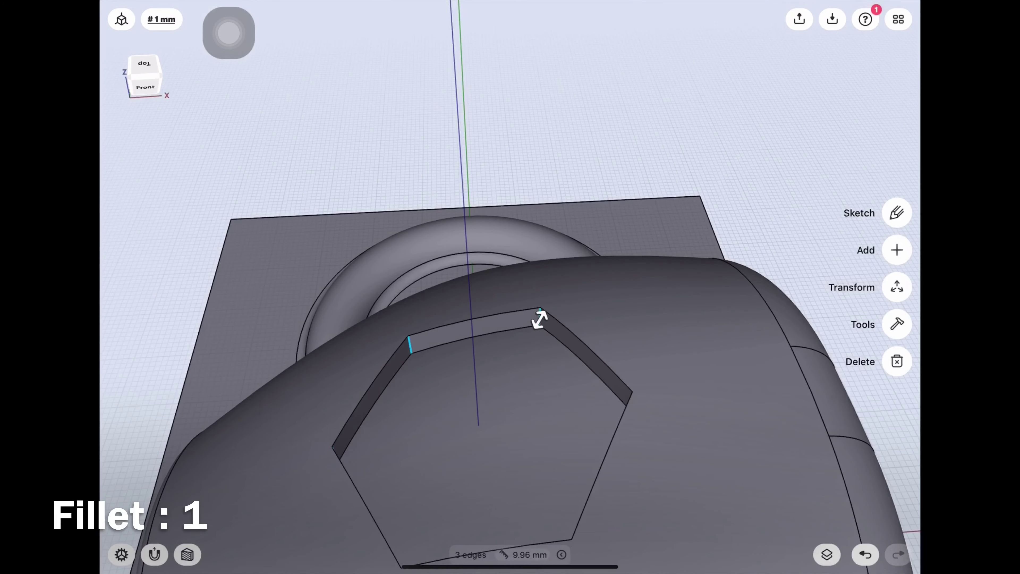
mouse_move(540, 319)
right_mouse_down()
mouse_move(557, 314)
mouse_move(443, 378)
mouse_move(438, 413)
right_mouse_up()
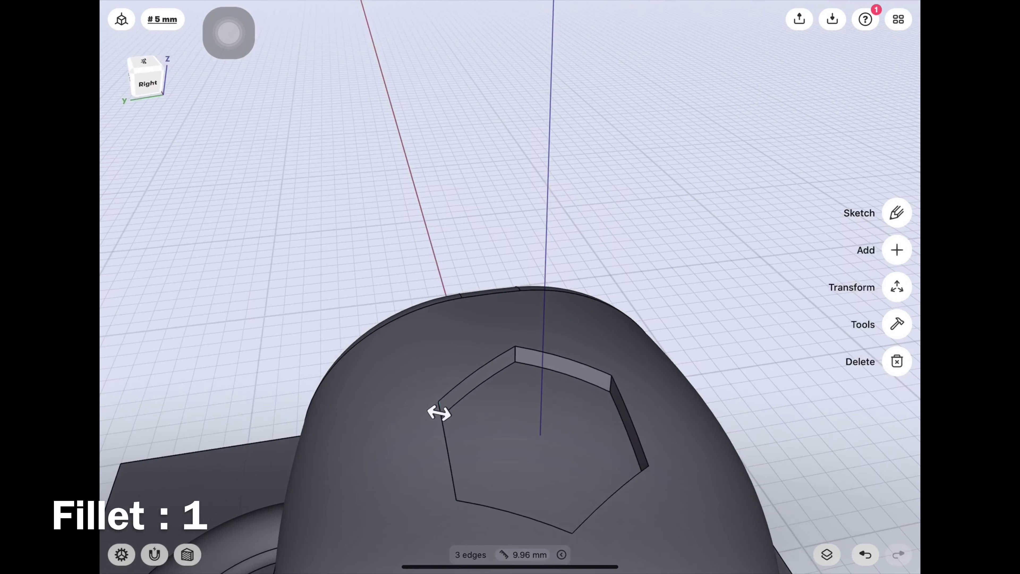
right_click_drag(516, 355, 452, 456)
mouse_move(520, 402)
right_mouse_down()
mouse_move(514, 382)
mouse_move(432, 338)
mouse_move(392, 426)
right_mouse_up()
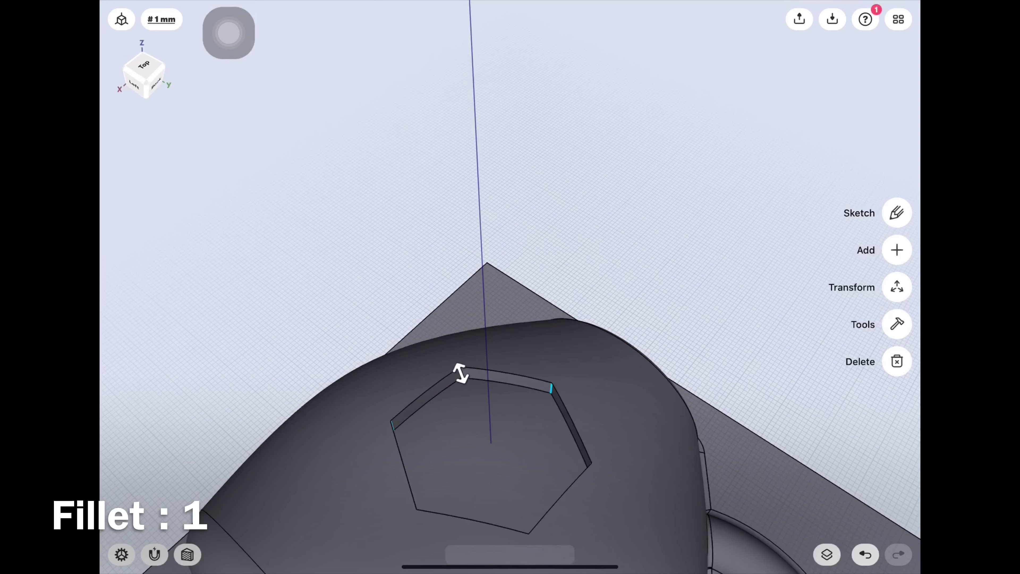
left_click_drag(460, 374, 463, 378)
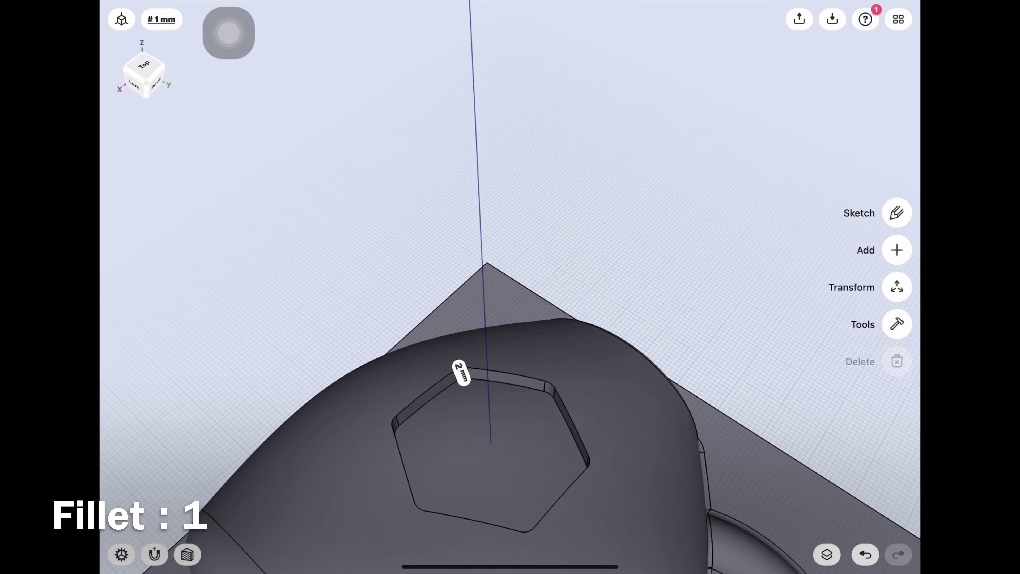
left_click(459, 367)
left_click(502, 408)
Step: Apply the 1.0 mm fillet to the remaining recess rim edges
right_click_drag(562, 442, 563, 302)
right_click_drag(394, 281, 395, 361)
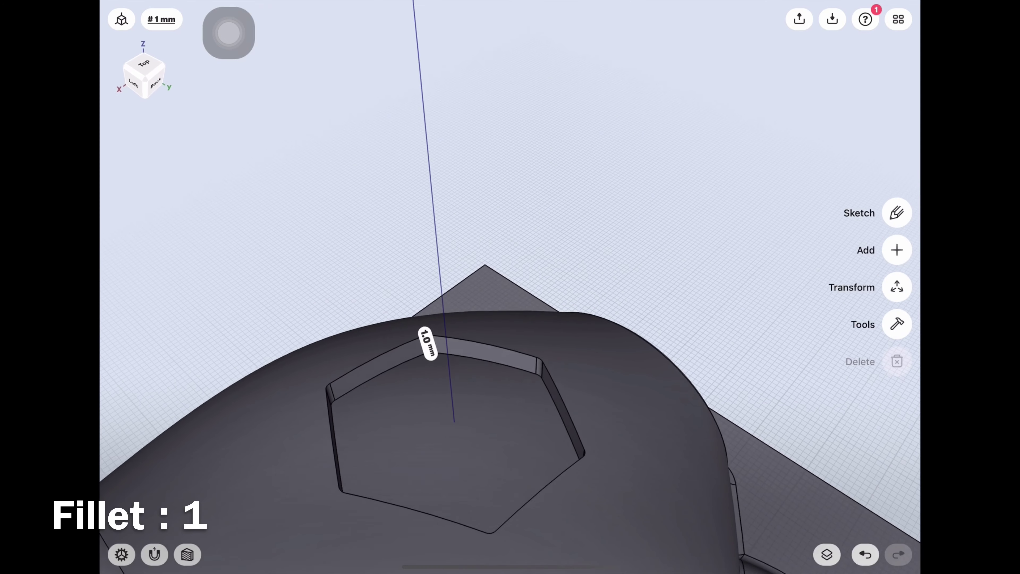
left_click(395, 366)
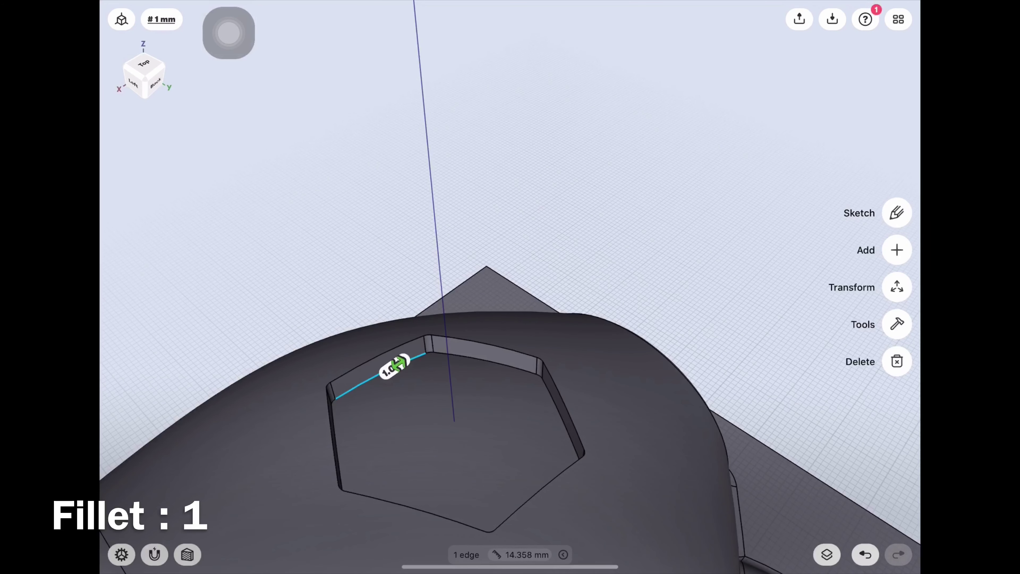
left_click(395, 365)
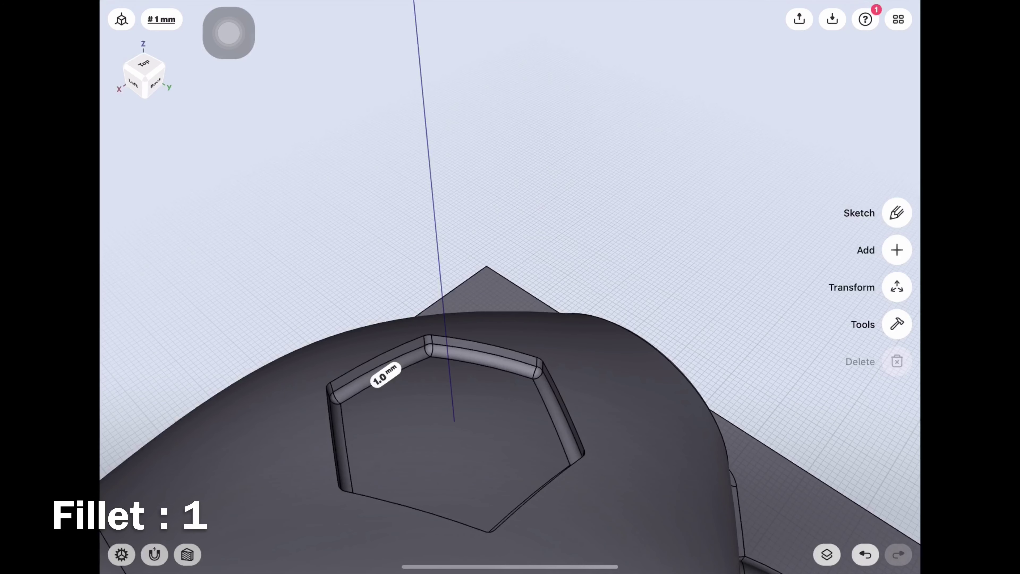
left_click(370, 360)
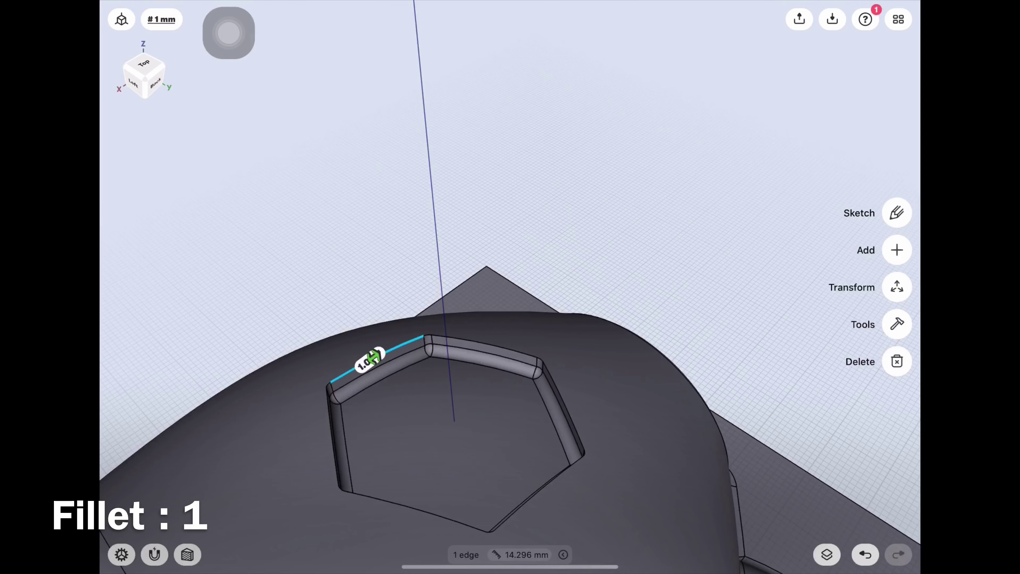
left_click(370, 360)
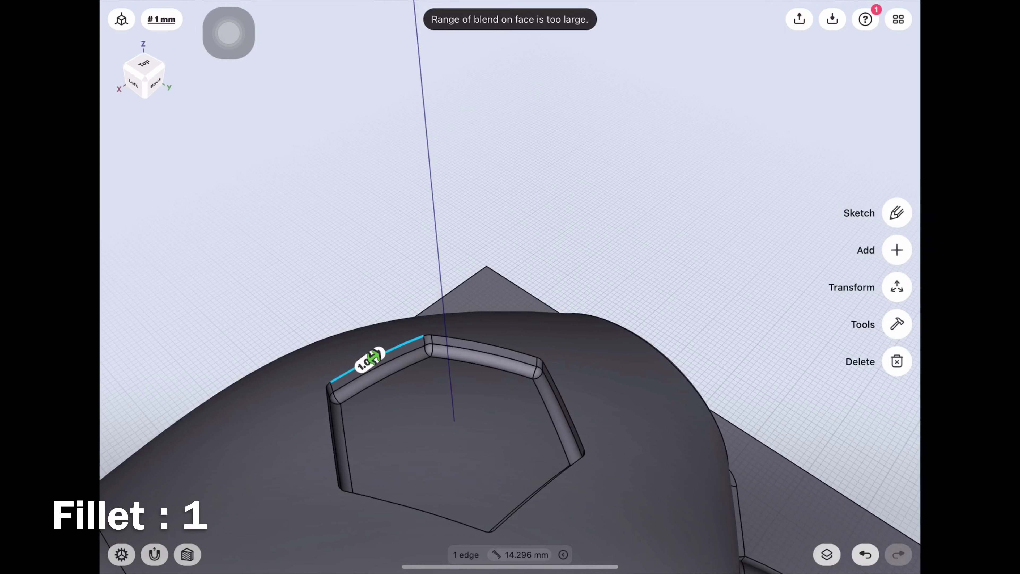
left_click(370, 357)
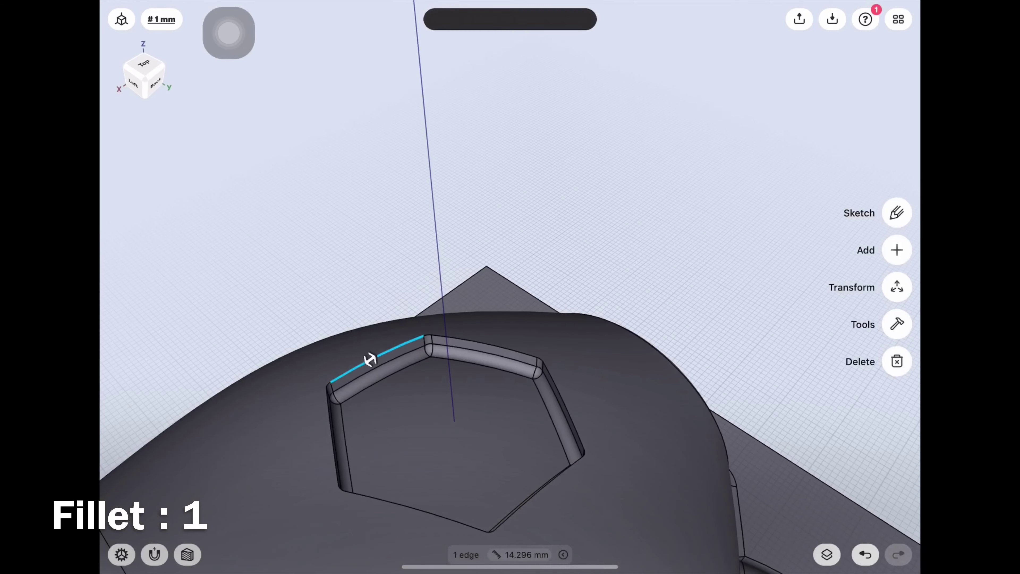
Step: Fillet the bottom edges of the hexagonal recess at 1.0 mm
mouse_move(563, 241)
left_mouse_down()
mouse_move(482, 289)
mouse_move(531, 257)
left_mouse_up()
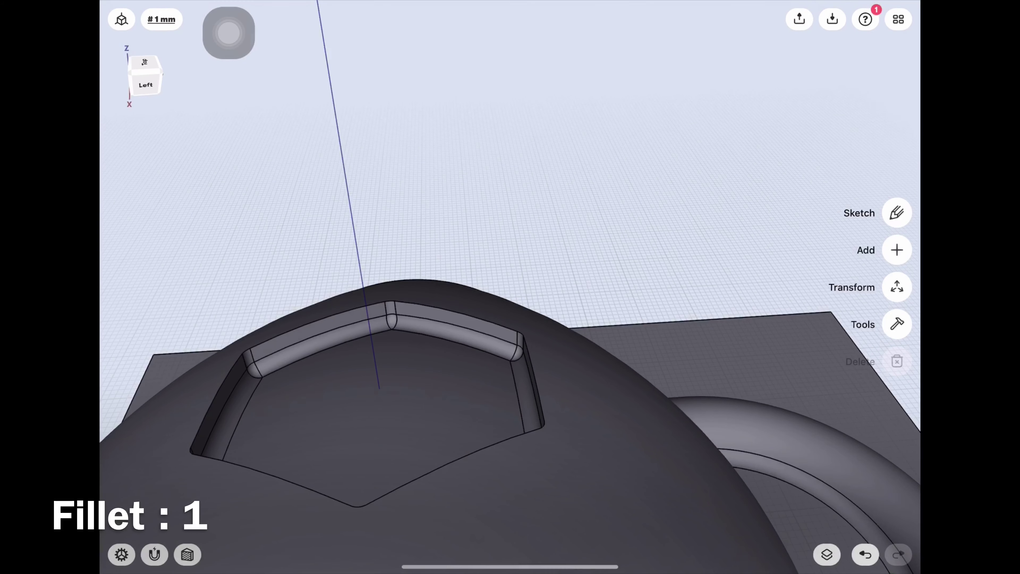
left_click_drag(482, 322, 522, 273)
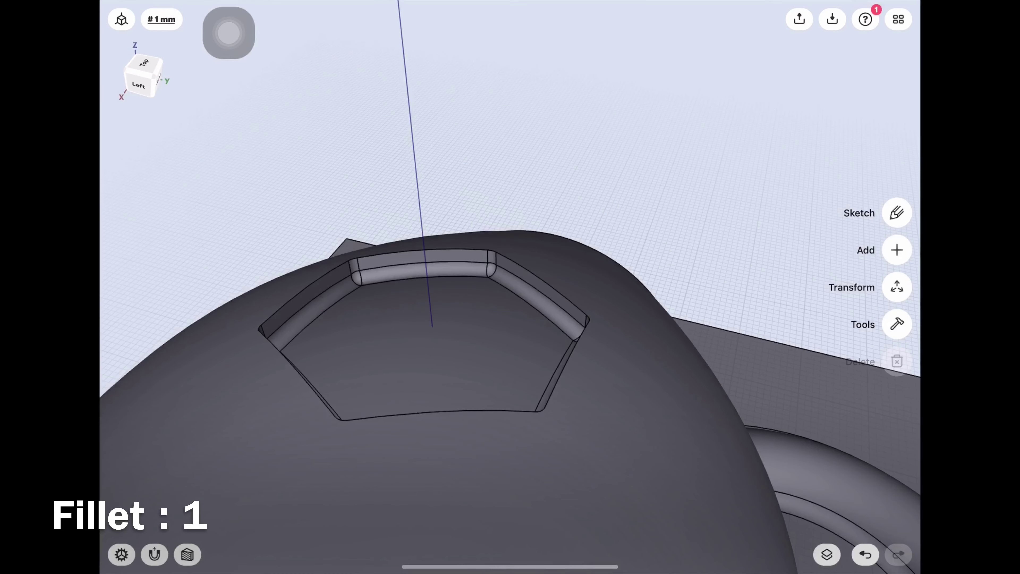
left_click(442, 411)
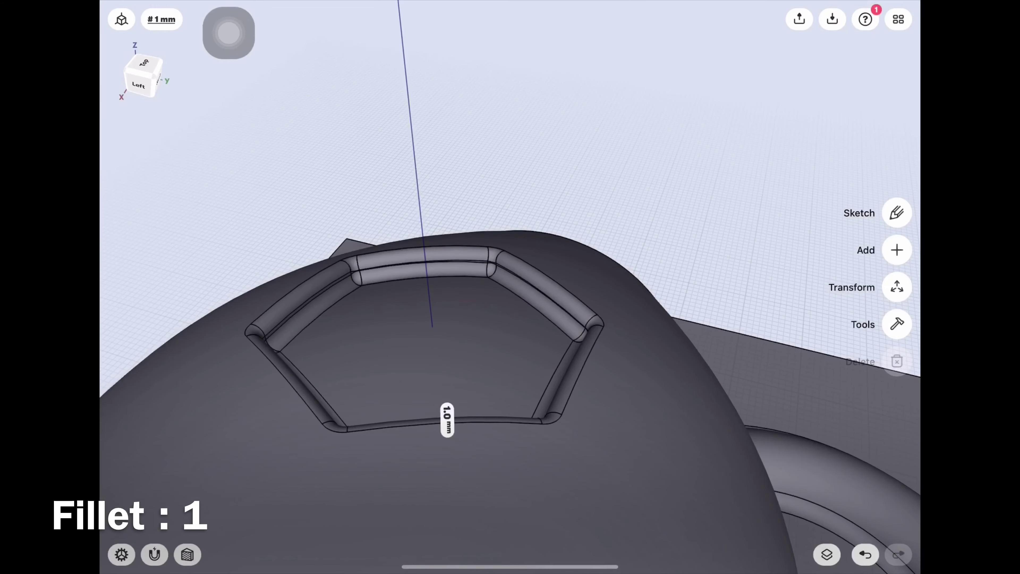
left_click_drag(482, 362, 402, 329)
mouse_move(482, 322)
left_mouse_down()
mouse_move(442, 342)
mouse_move(422, 381)
mouse_move(381, 330)
left_mouse_up()
left_click(143, 73)
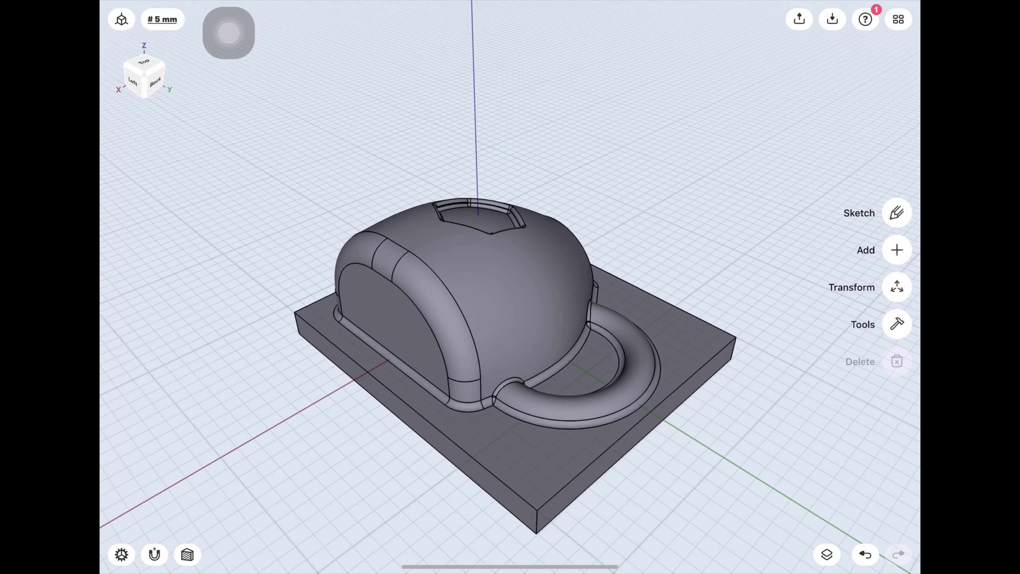
left_click_drag(482, 282, 462, 409)
left_click(144, 72)
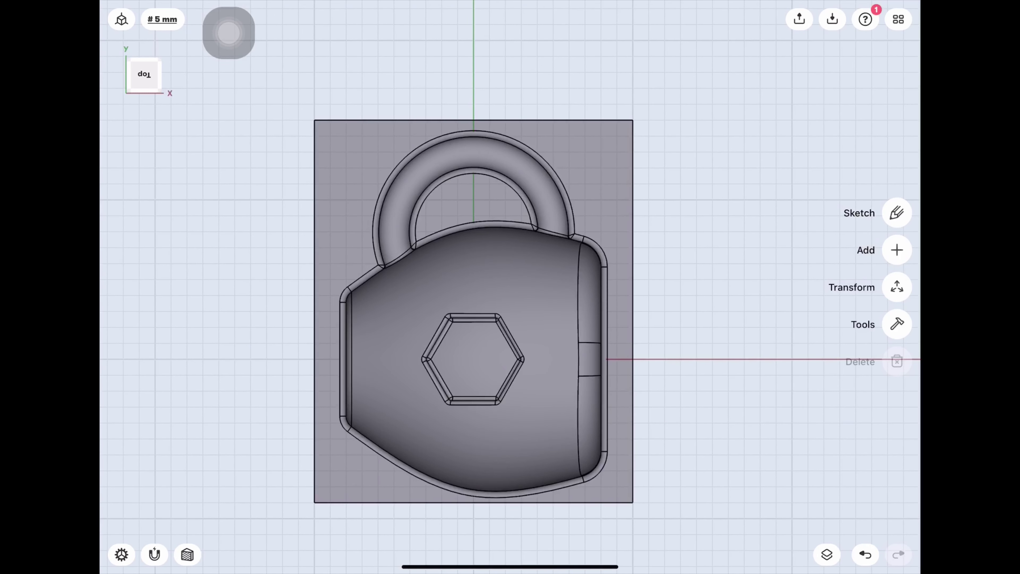
left_click(144, 74)
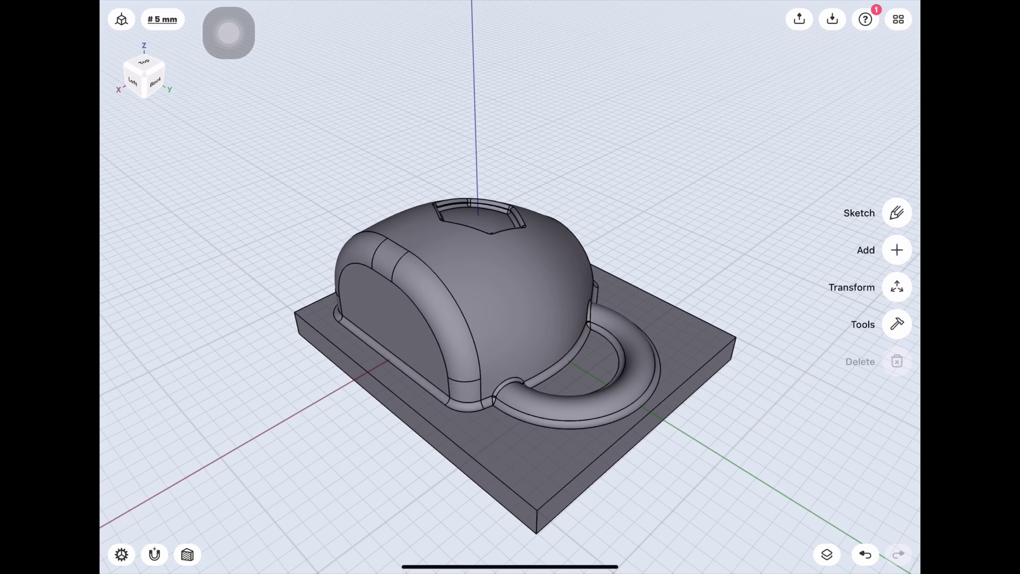
left_click(132, 82)
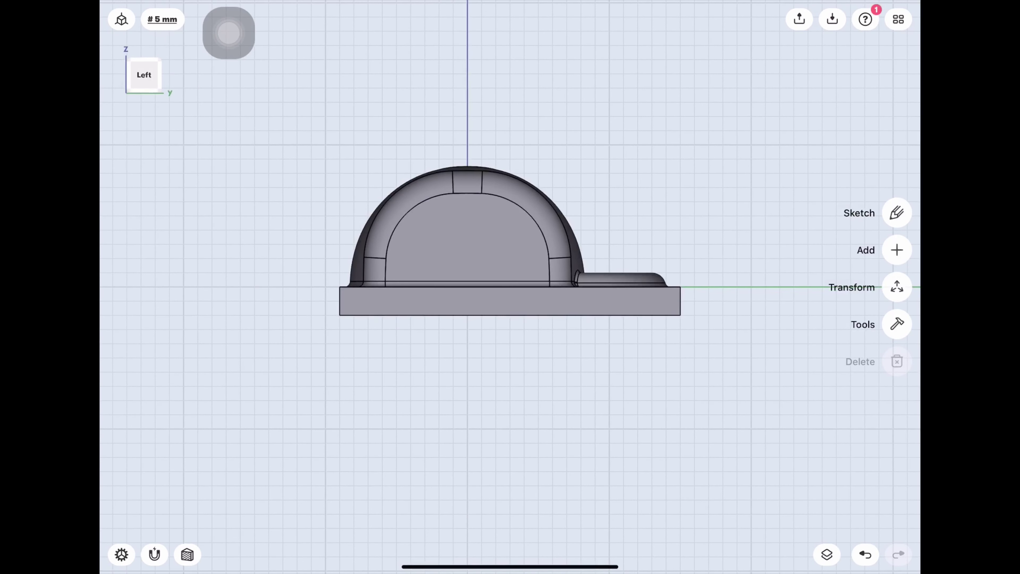
left_click(143, 74)
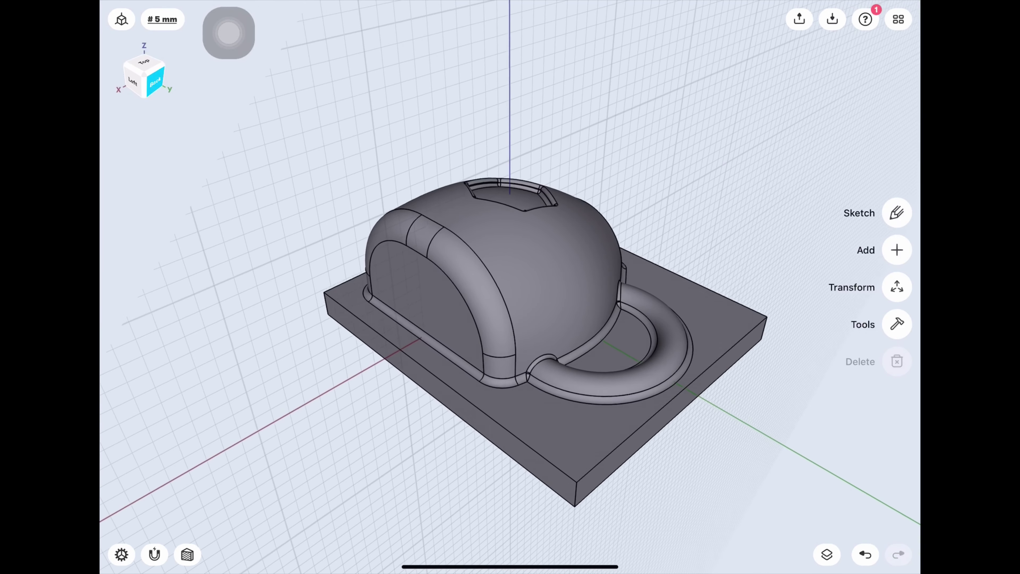
left_click(155, 81)
left_click(144, 74)
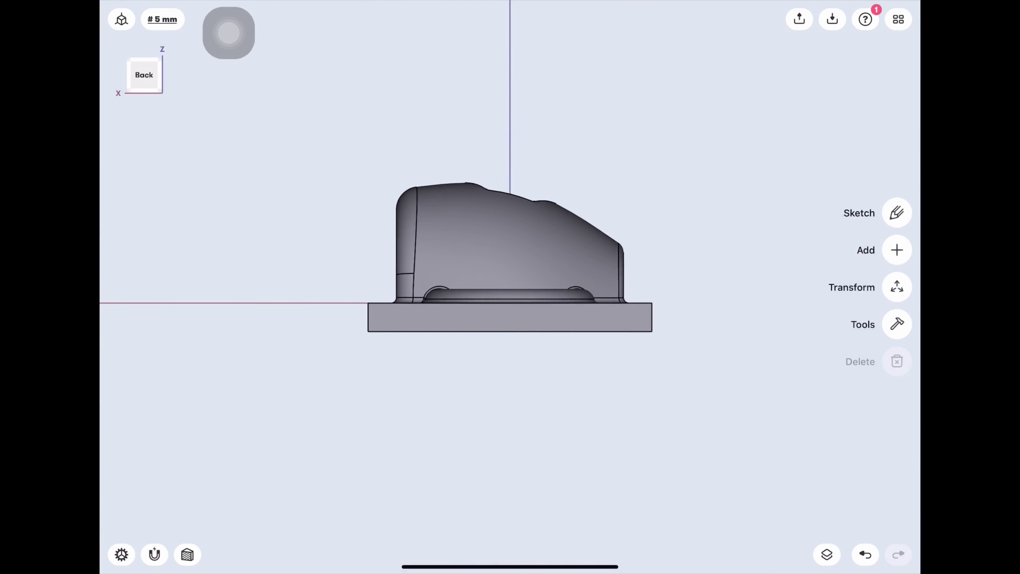
Step: Paint the whole model green, then close the Color tool
left_click(897, 324)
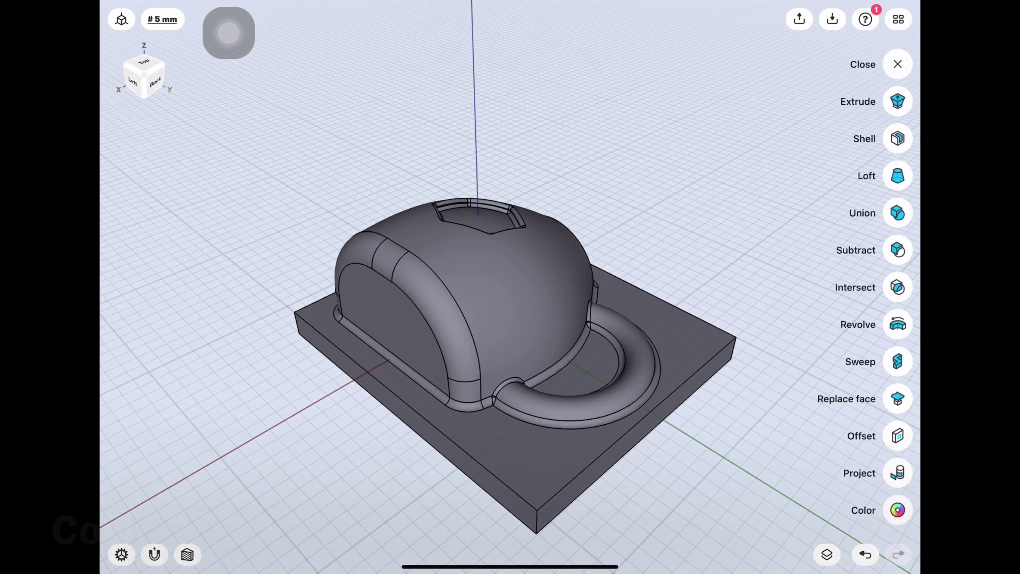
left_click(895, 510)
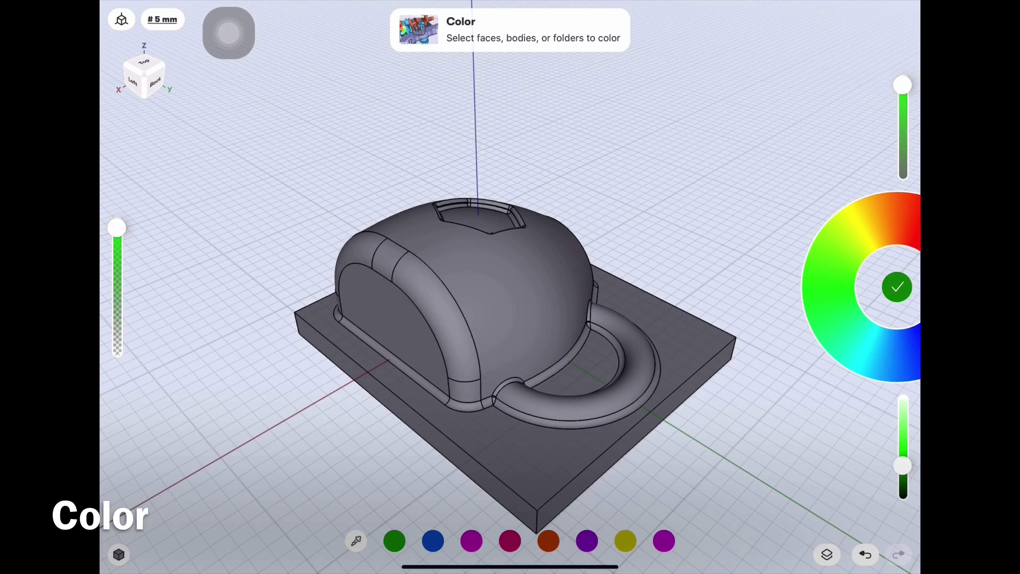
double_click(502, 261)
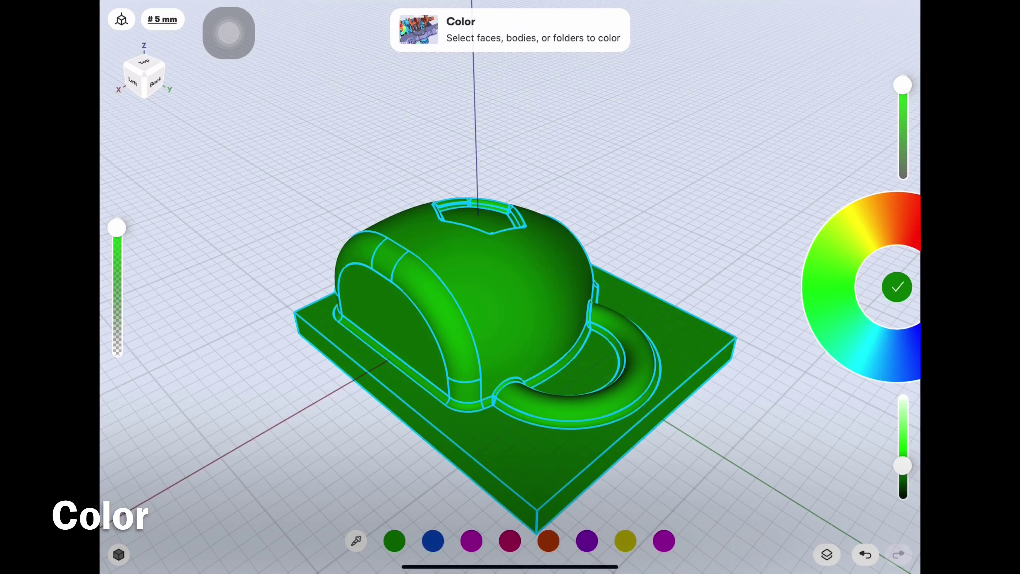
left_click(897, 287)
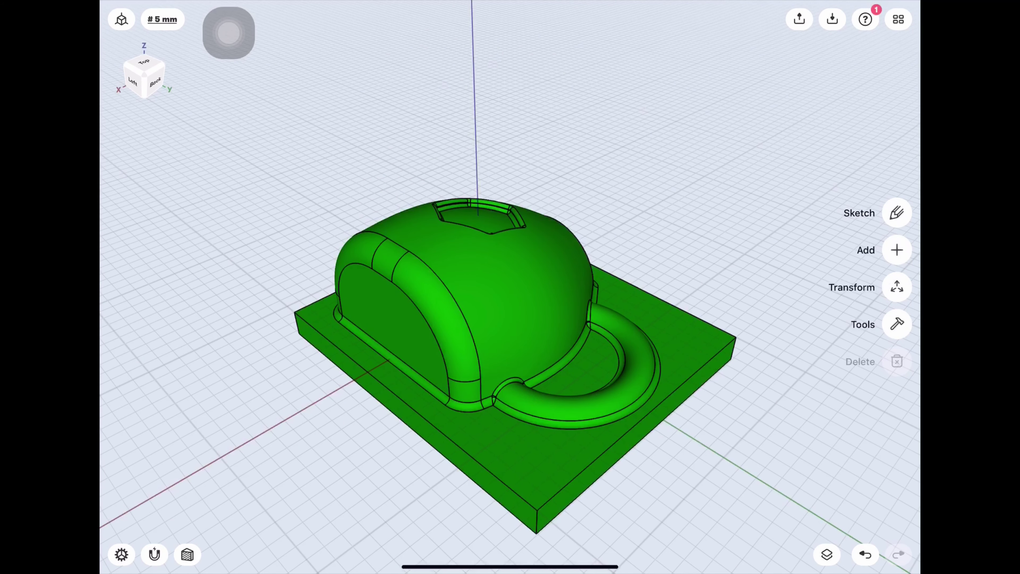
left_click(132, 82)
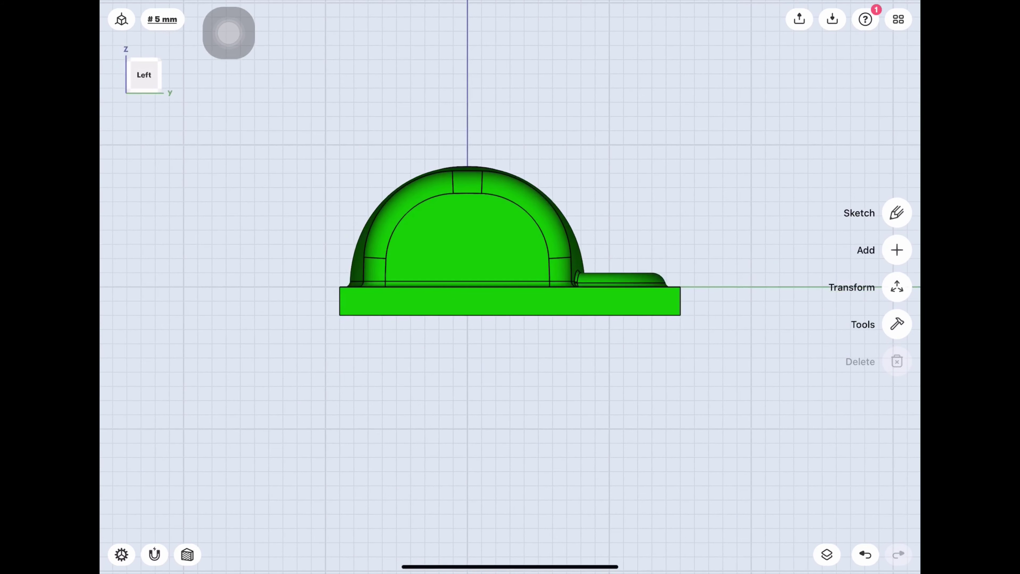
left_click(187, 555)
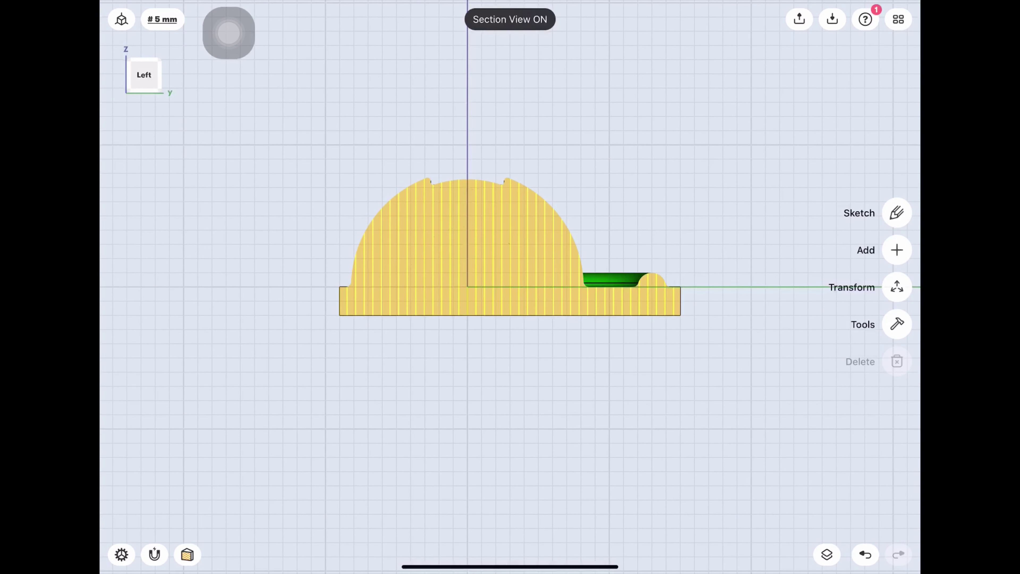
scroll(534, 201, "up", 5)
left_click(143, 74)
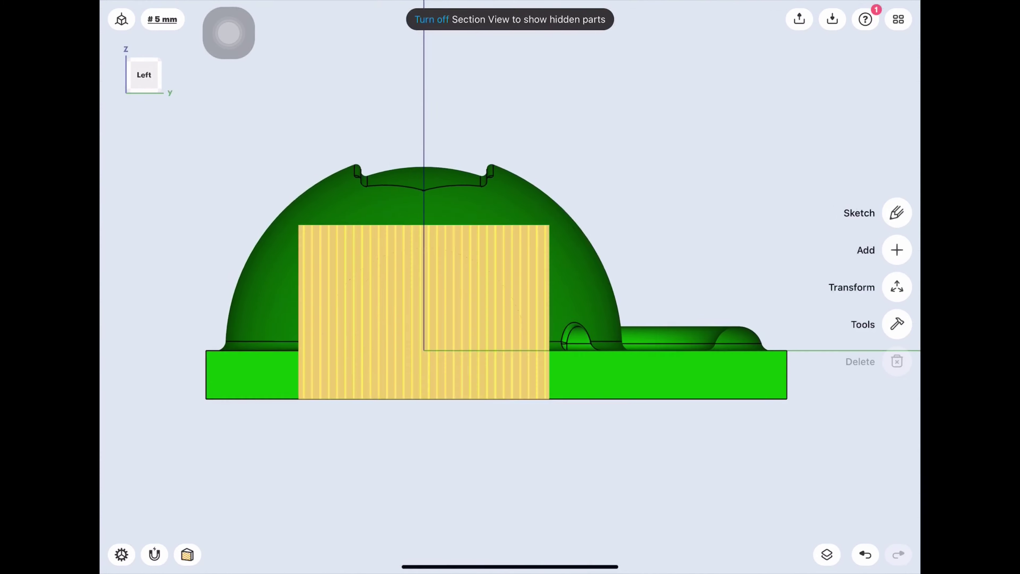
left_click(431, 20)
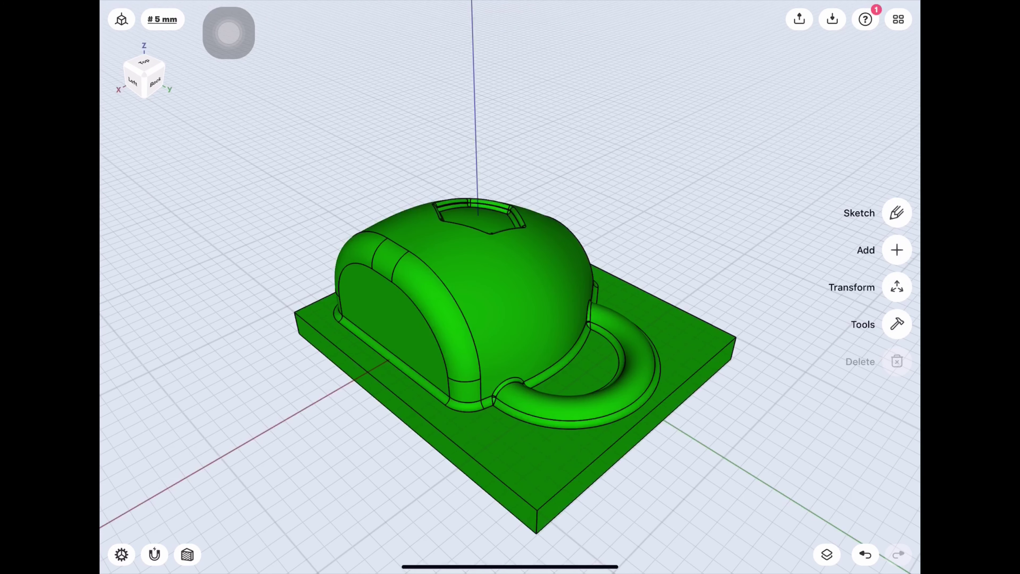
left_click(156, 82)
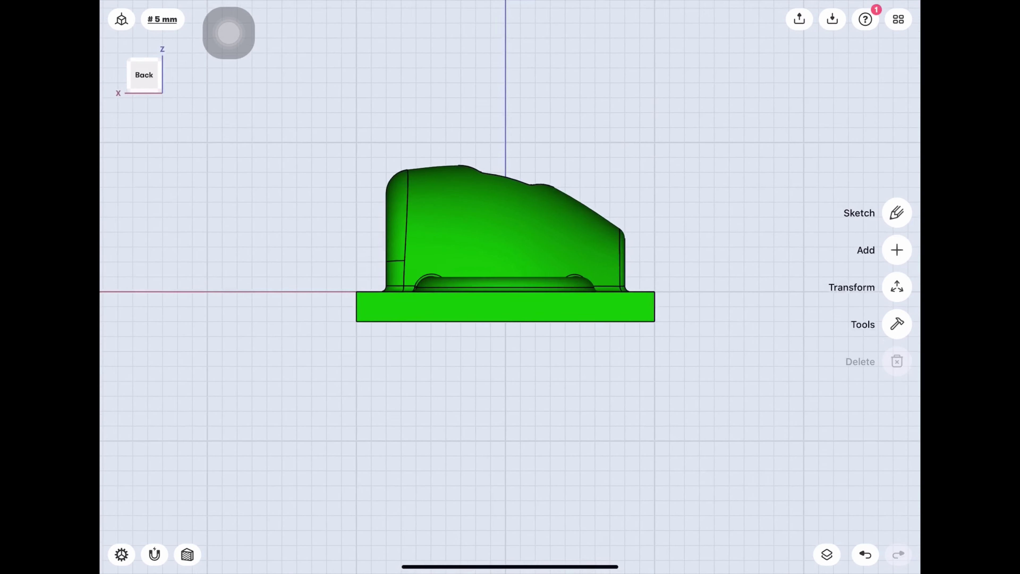
scroll(477, 297, "up", 3)
left_click(188, 554)
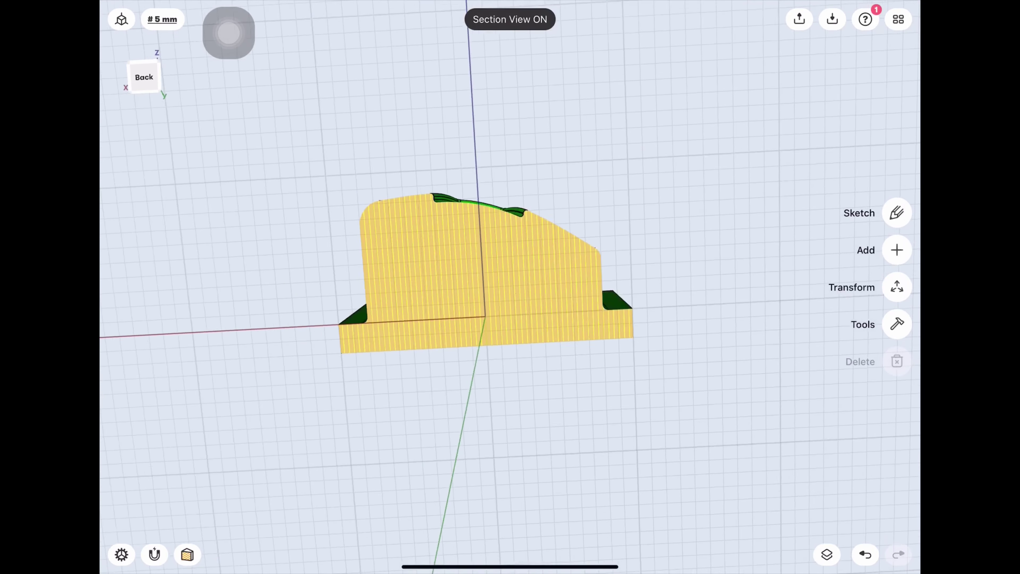
left_click_drag(476, 298, 402, 249)
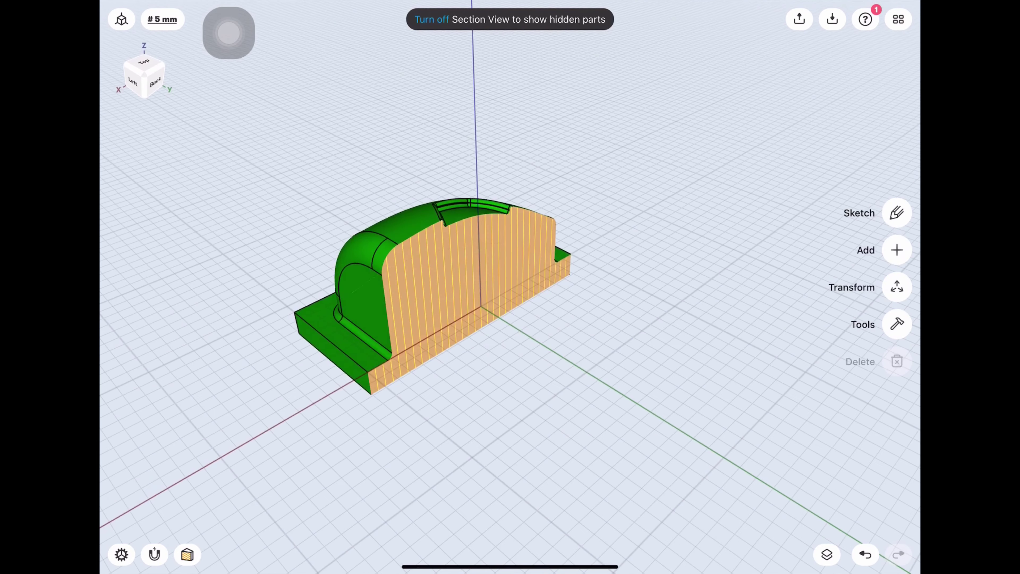
left_click(187, 554)
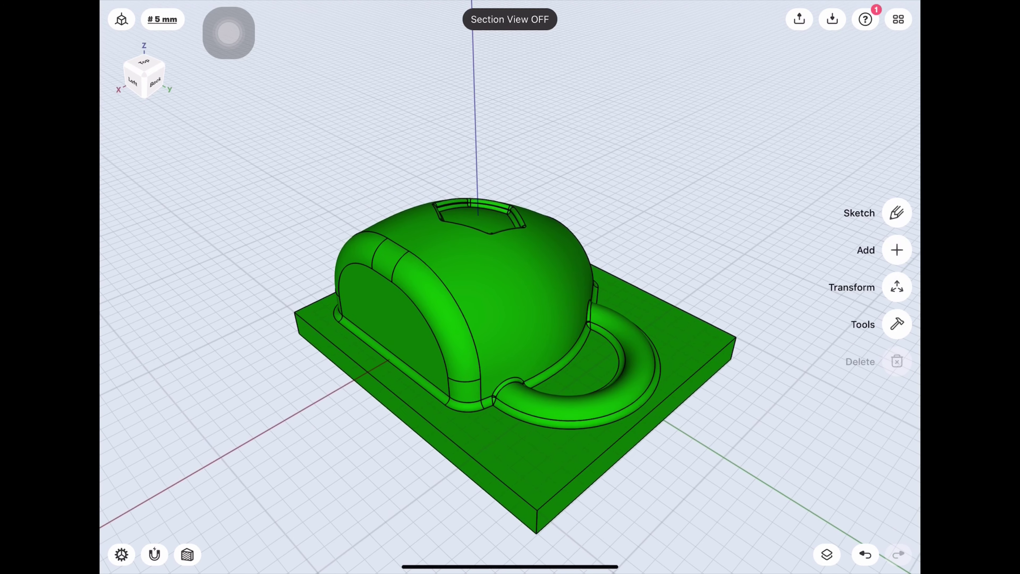